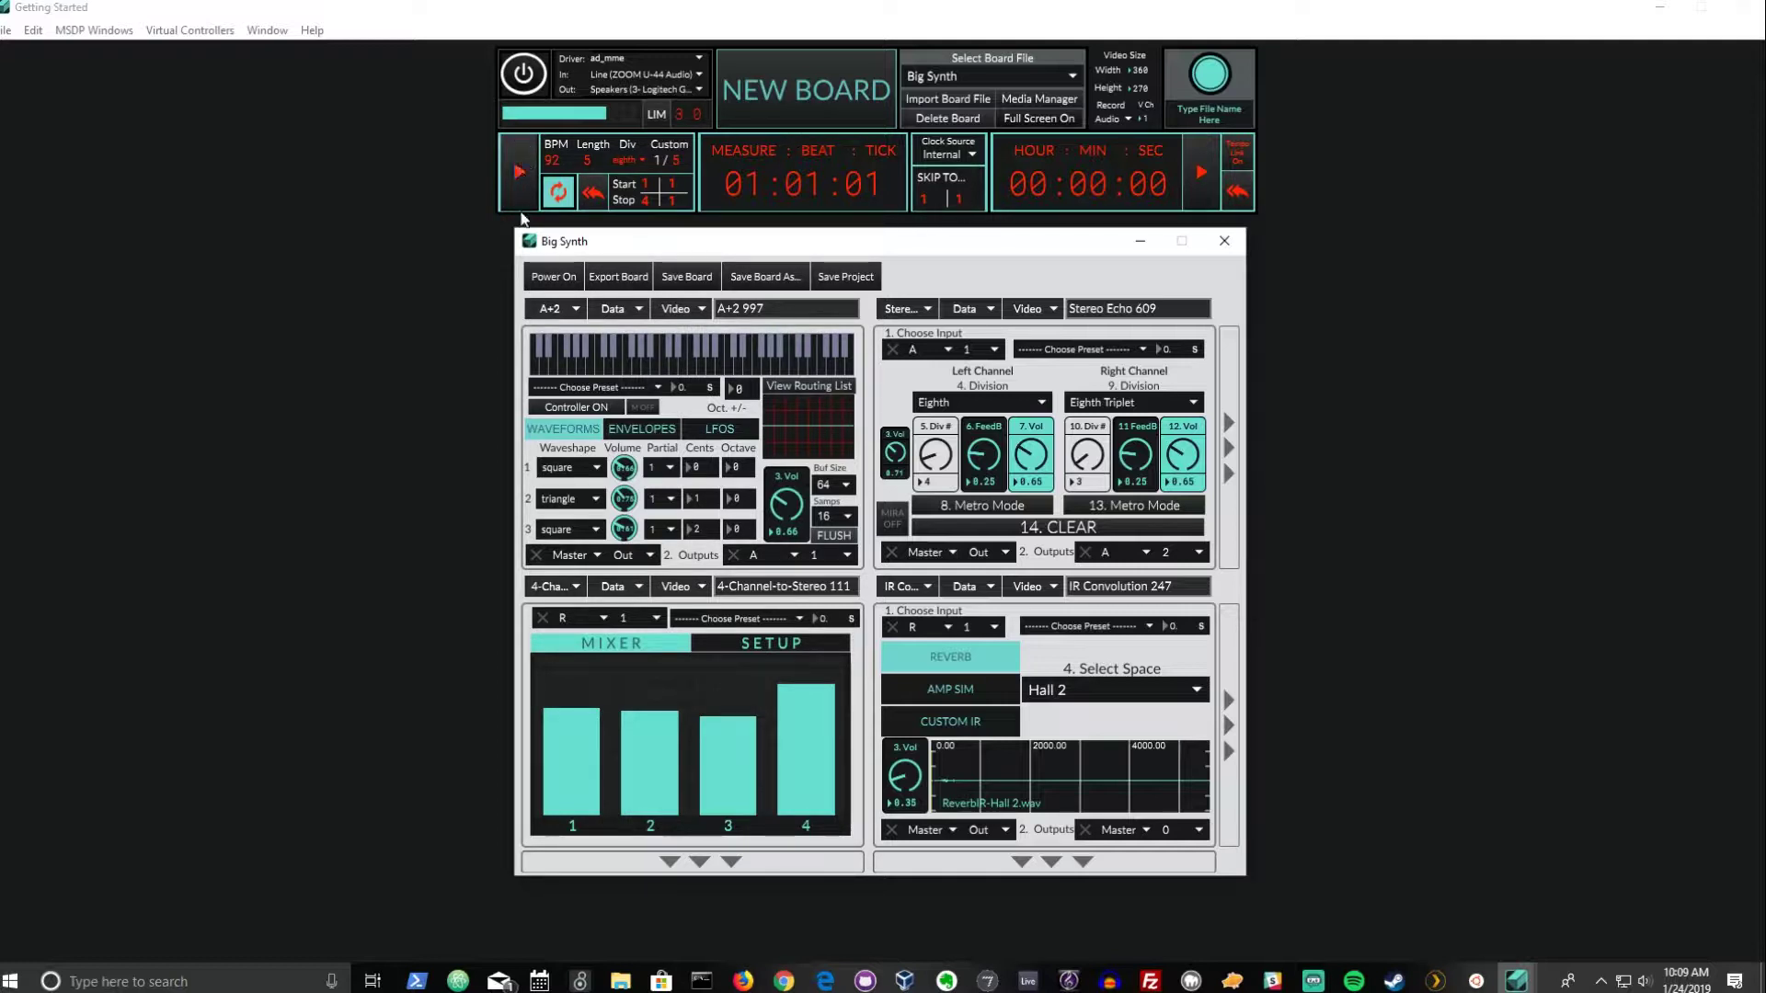
# Turn off the A+2 synth's controller and move the Big Synth window aside to make room for another board.
pyautogui.moveTo(696, 250)
pyautogui.mouseDown()
pyautogui.moveTo(681, 251)
pyautogui.moveTo(708, 267)
pyautogui.mouseUp()
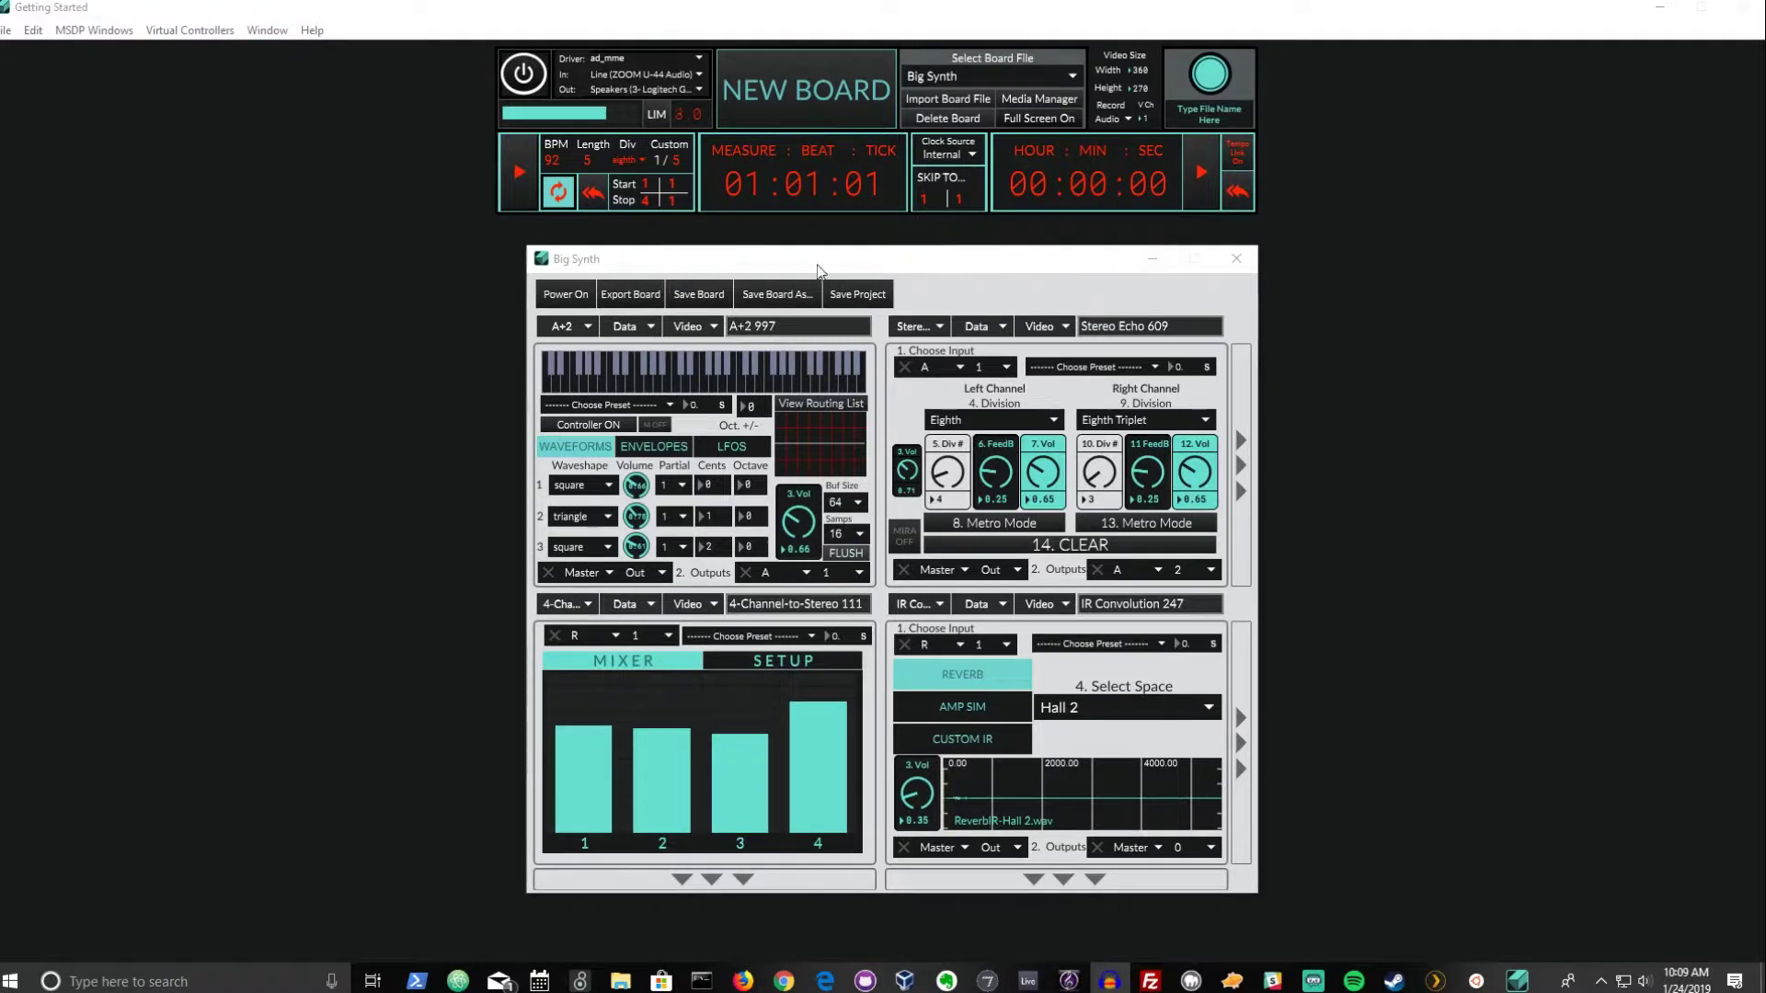
pyautogui.moveTo(814, 266); pyautogui.dragTo(811, 248)
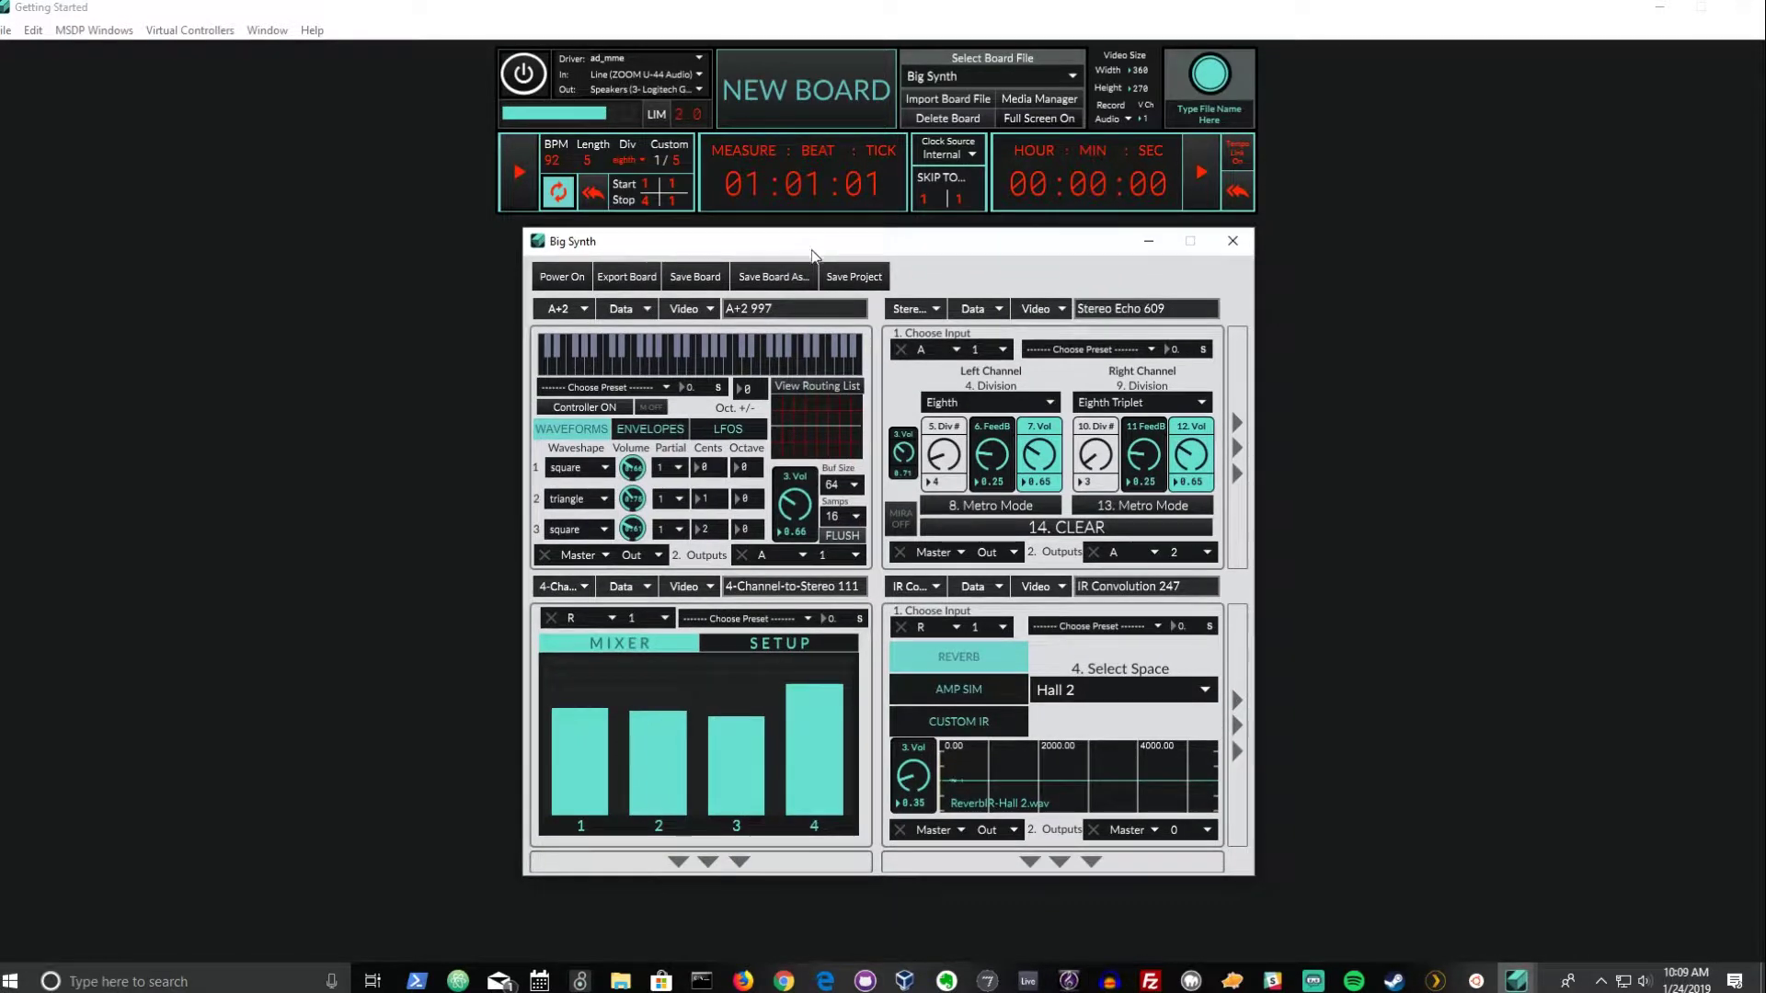
pyautogui.click(613, 410)
pyautogui.hotkey('alt', 'Tab')
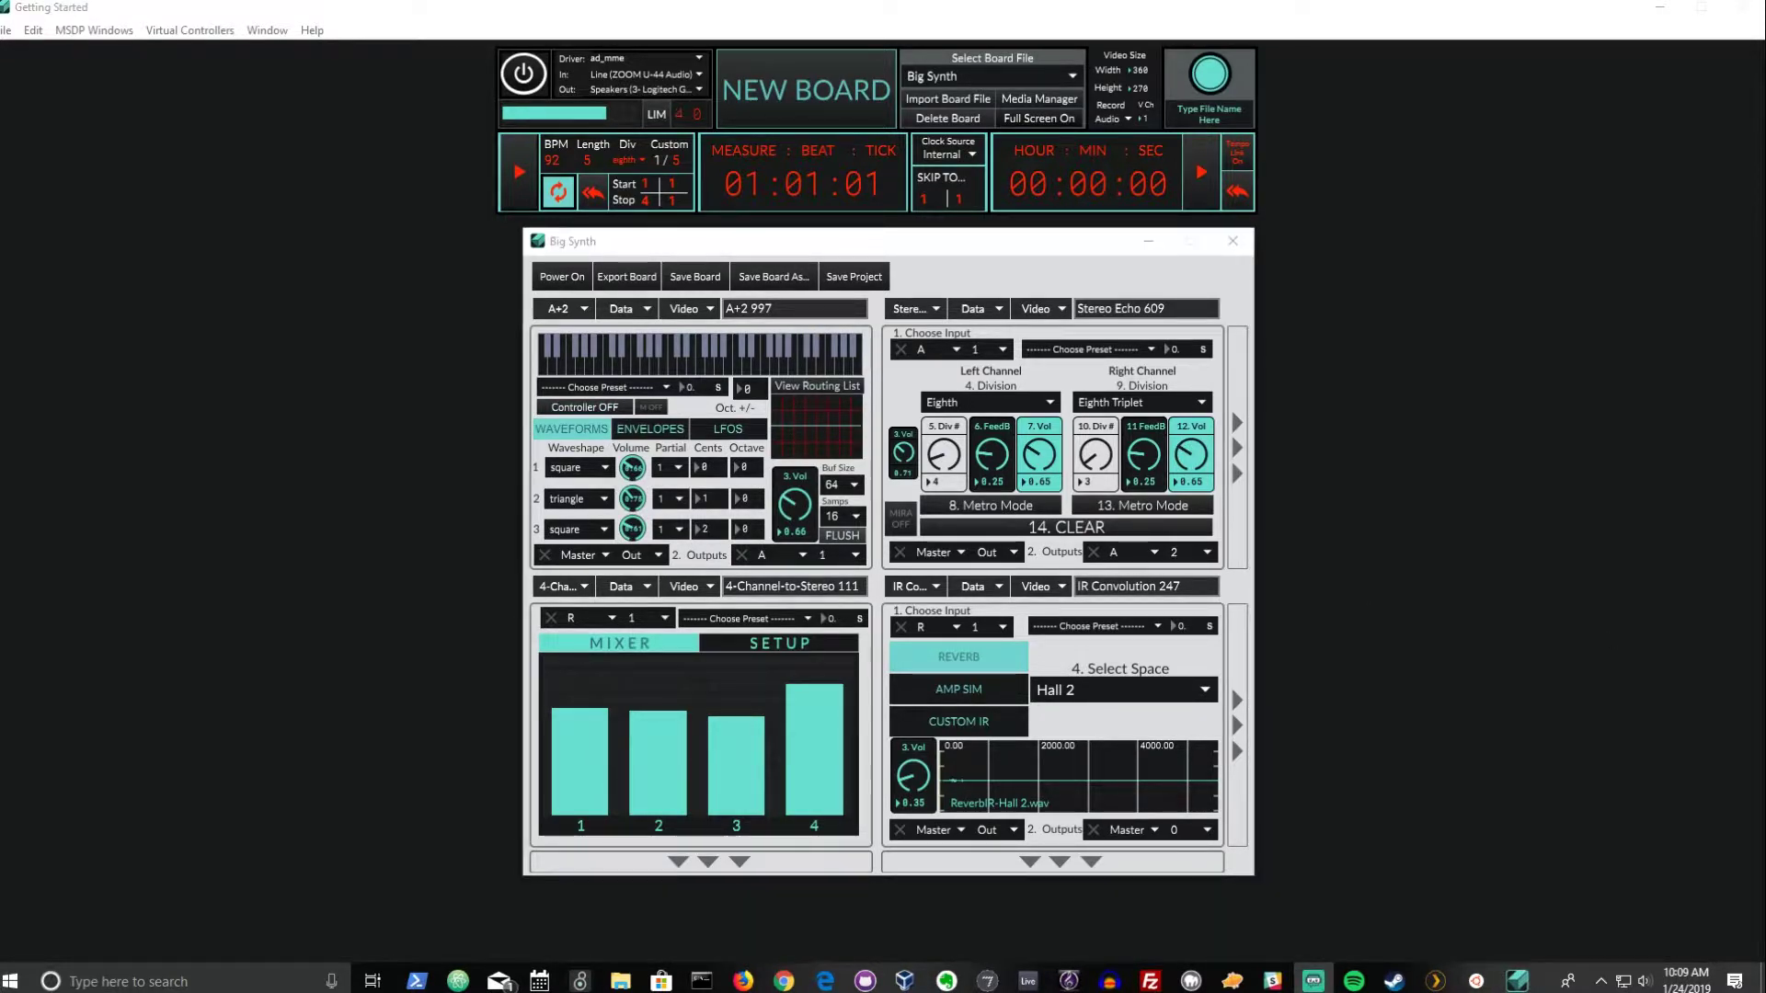
pyautogui.click(950, 245)
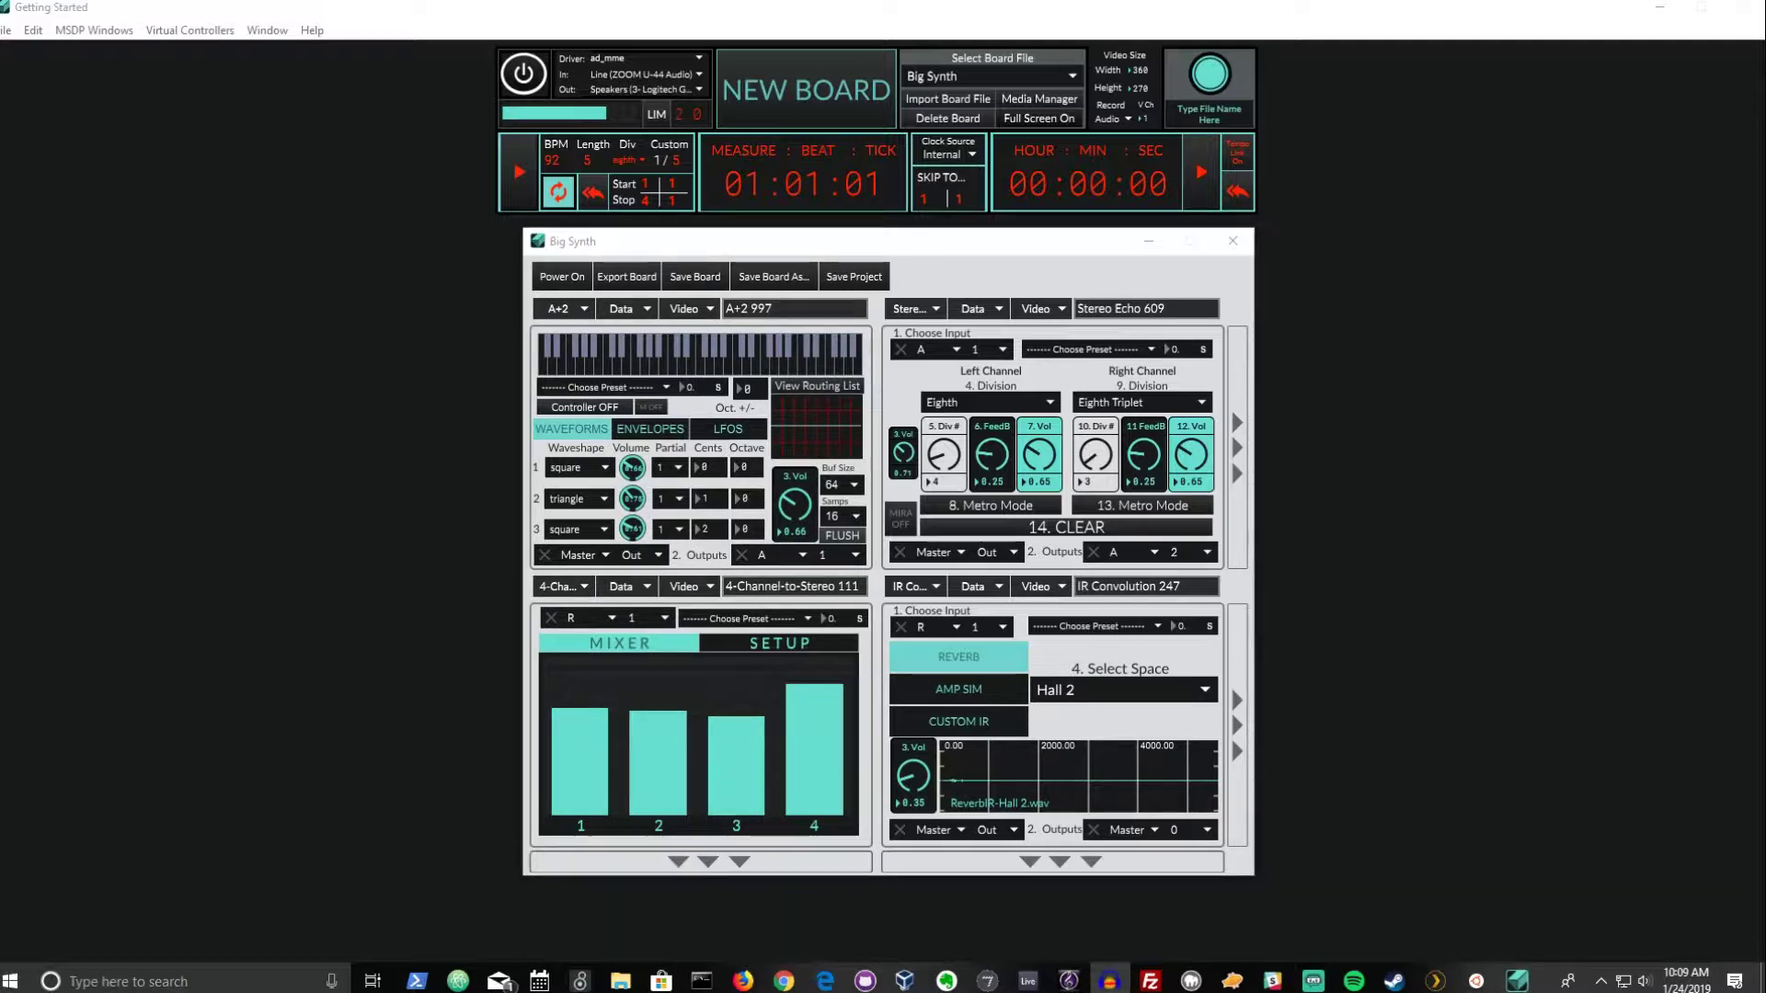
pyautogui.moveTo(917, 246); pyautogui.dragTo(902, 247)
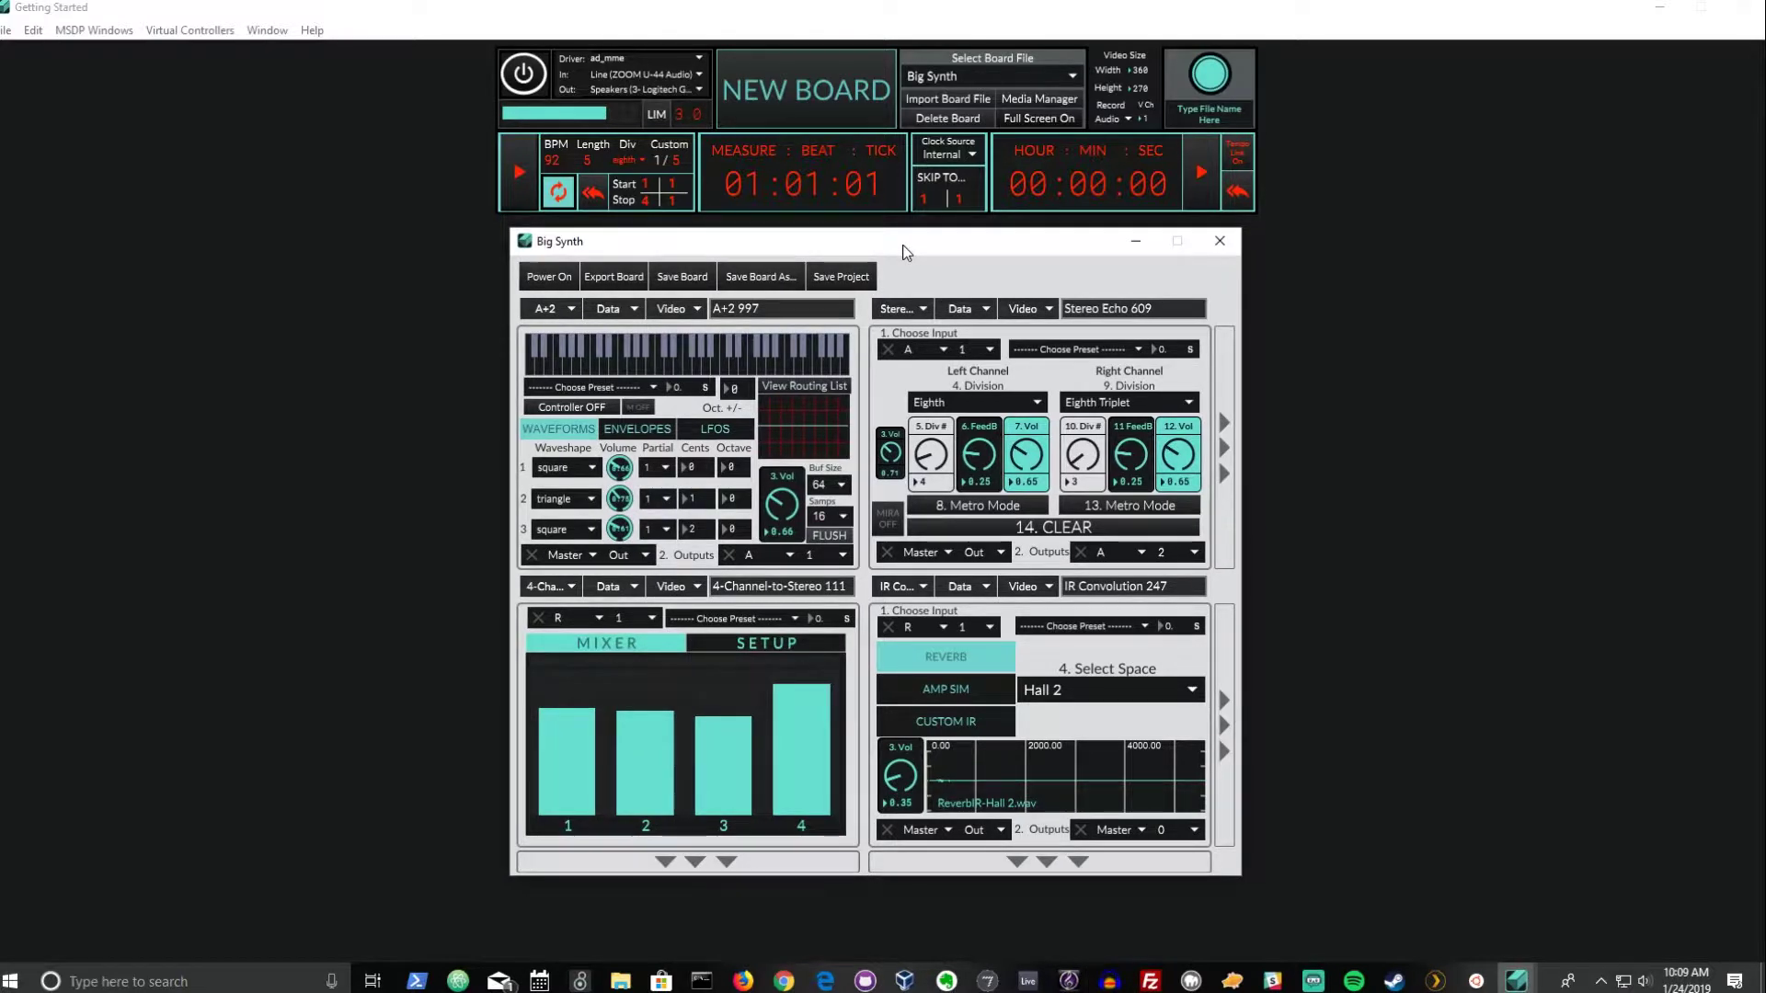
pyautogui.moveTo(694, 251); pyautogui.dragTo(1097, 267)
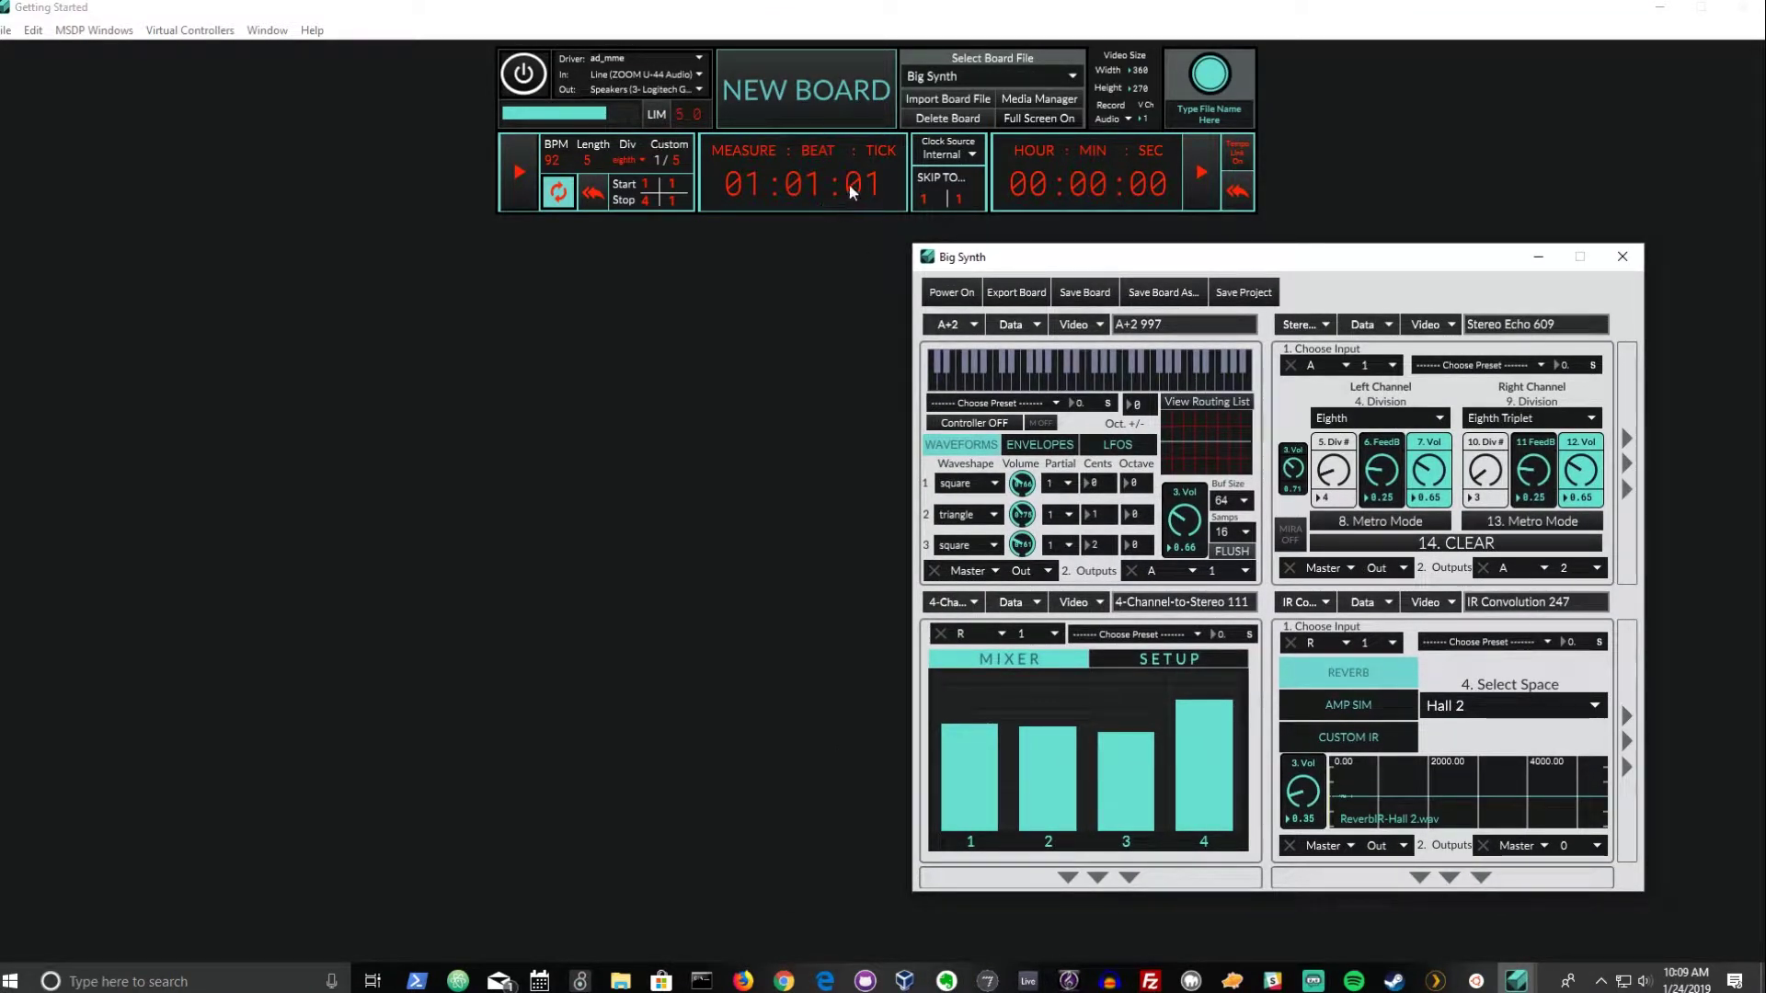
# Create a new board, load the Stochastic Grains instrument into it and place its window next to Big Synth.
pyautogui.click(771, 121)
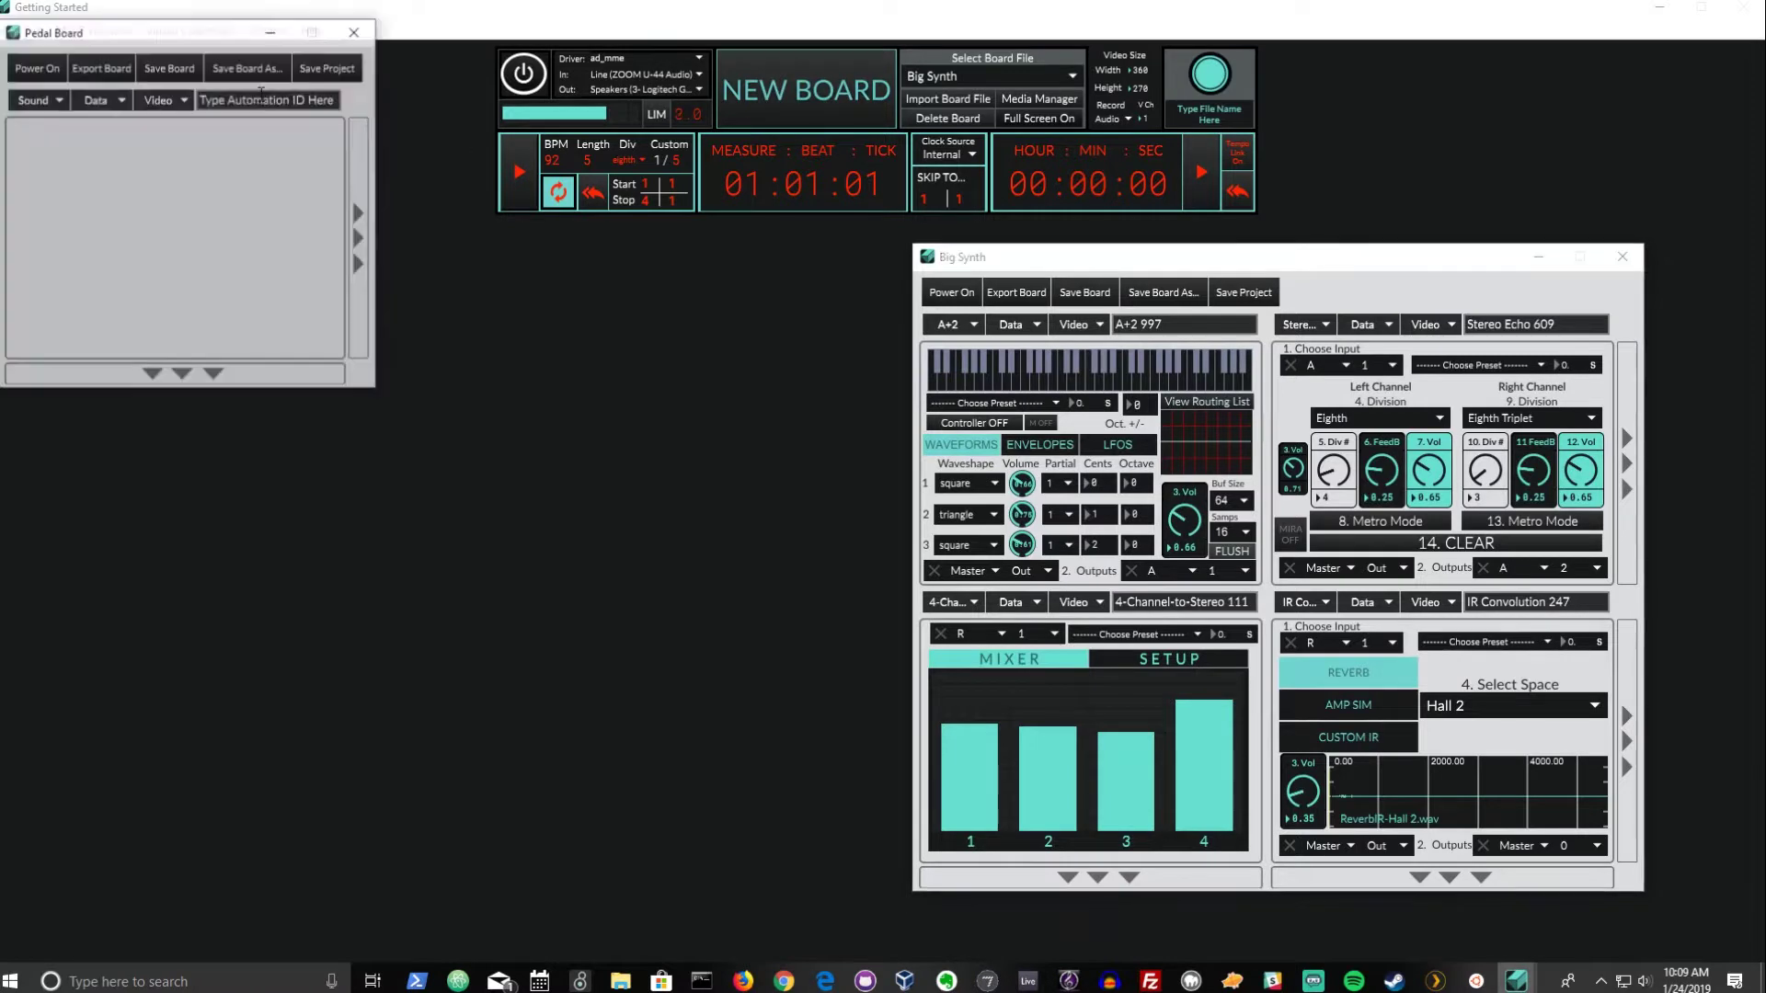
pyautogui.moveTo(175, 39); pyautogui.dragTo(521, 273)
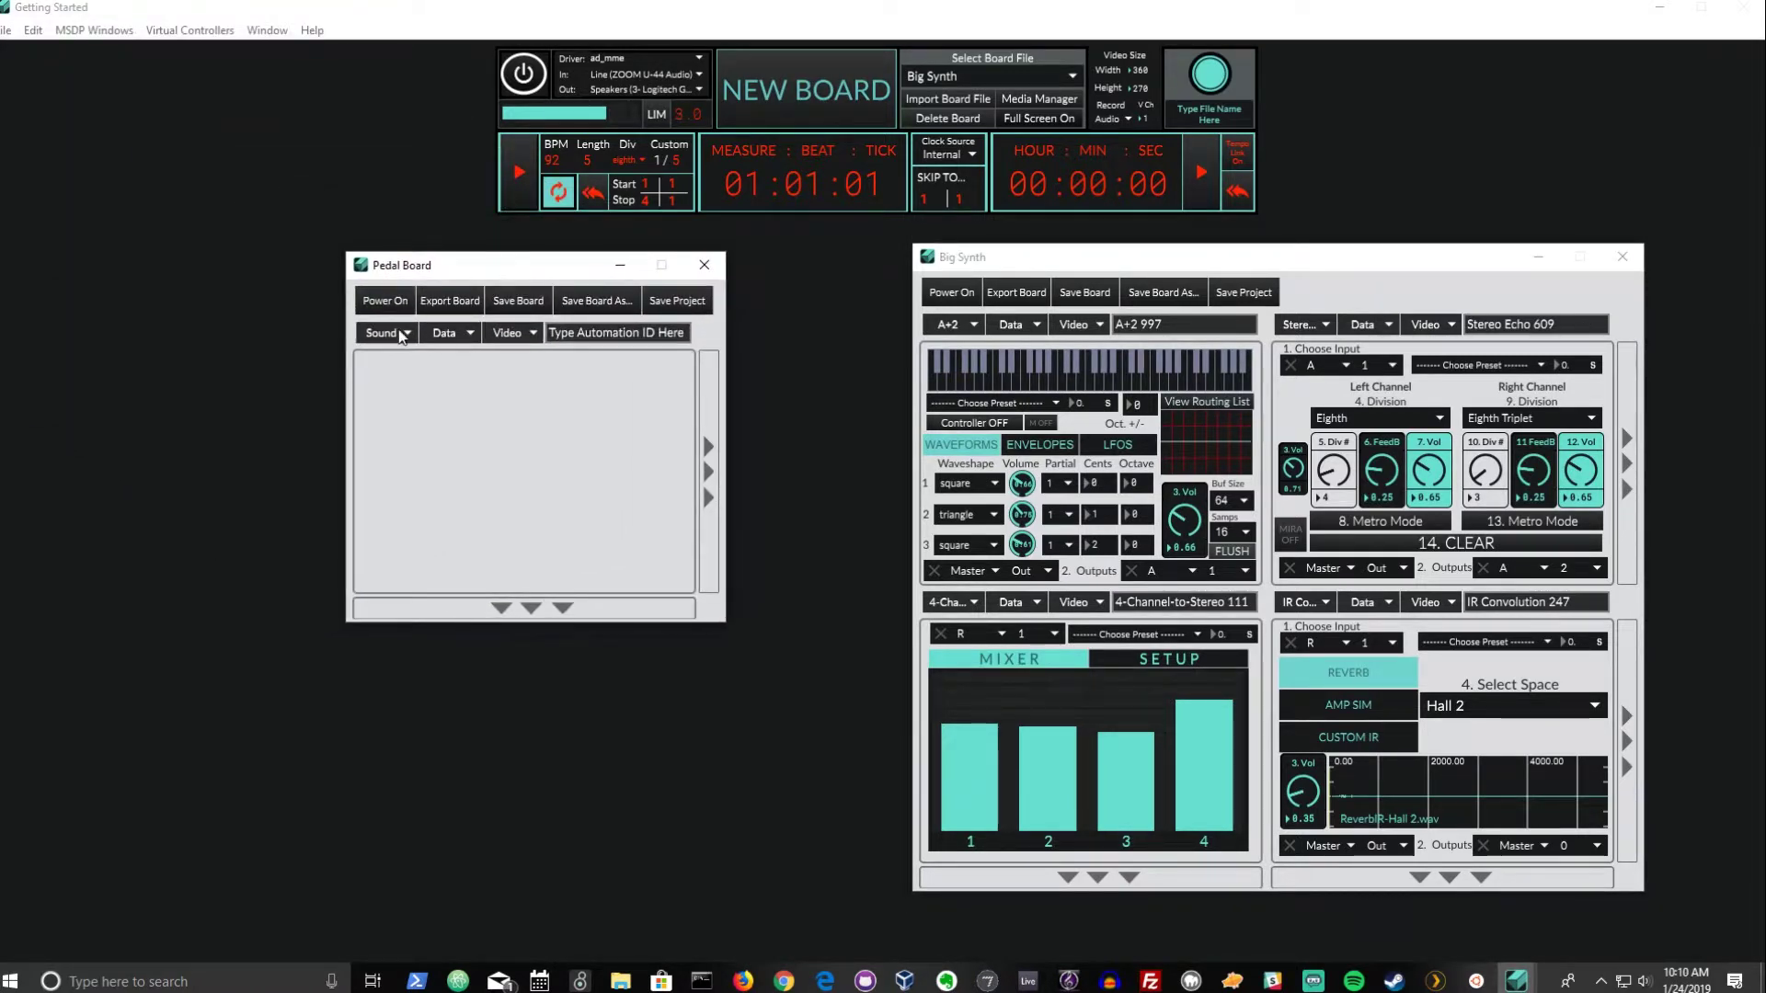
pyautogui.click(386, 333)
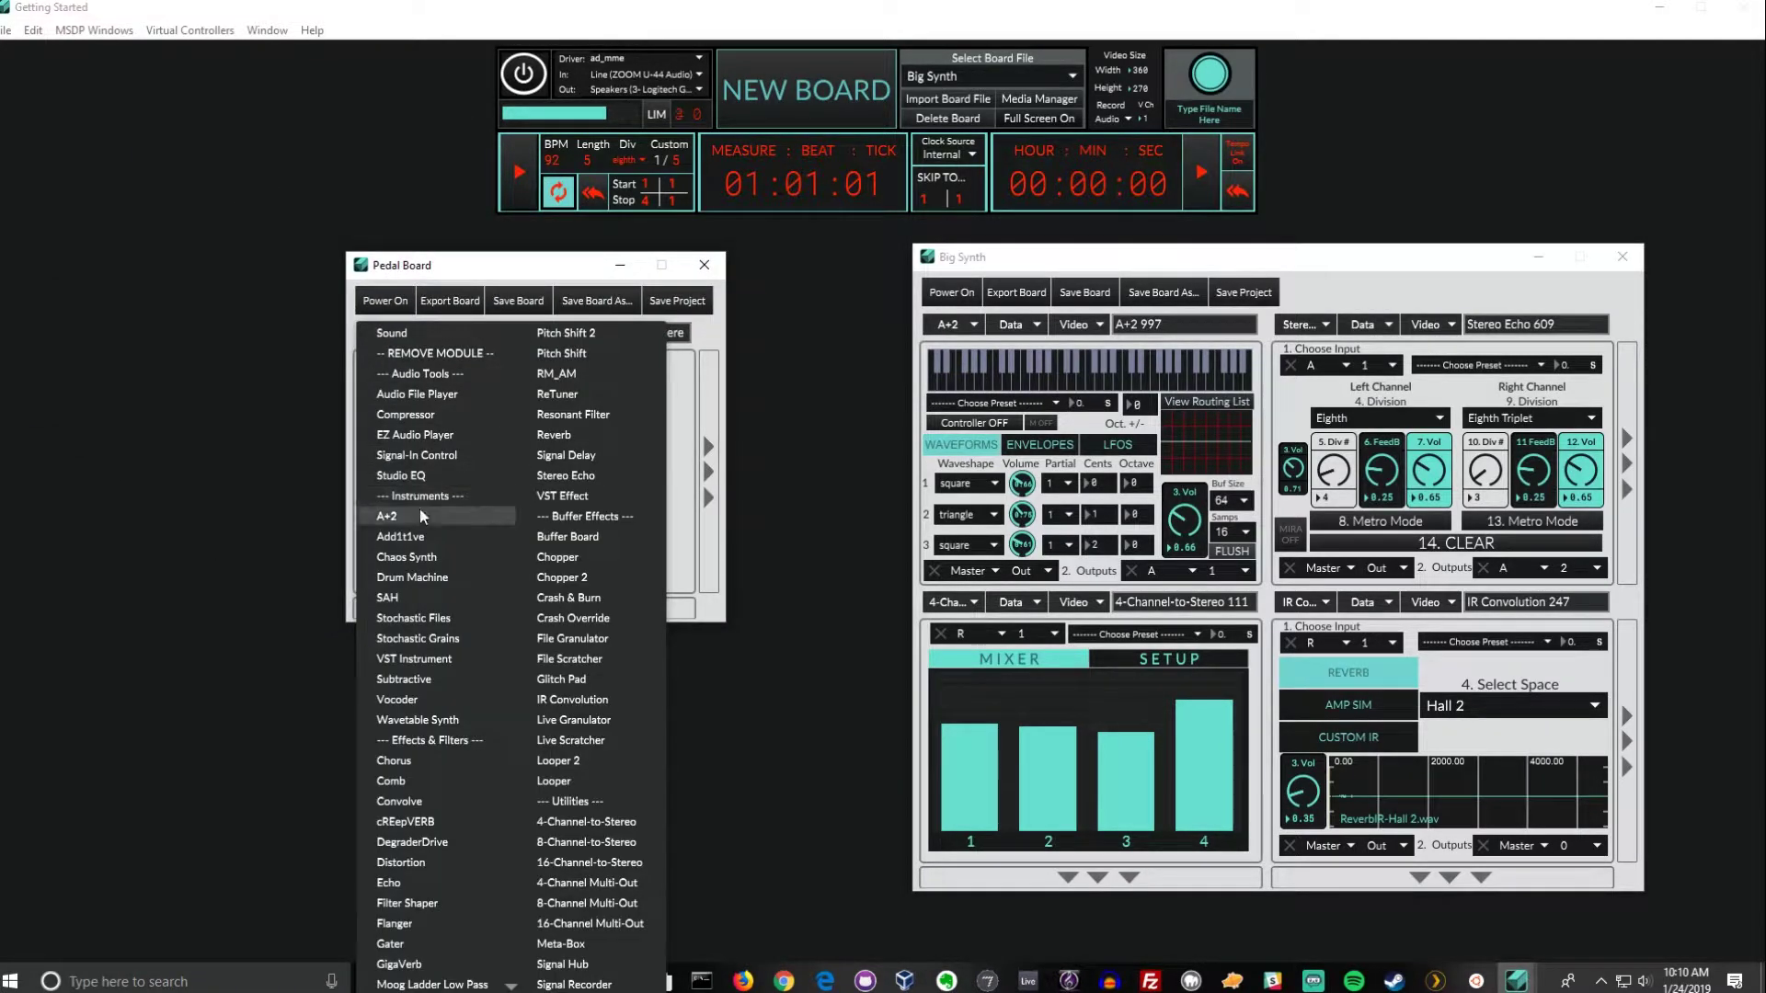
pyautogui.click(385, 641)
pyautogui.moveTo(513, 280); pyautogui.dragTo(661, 273)
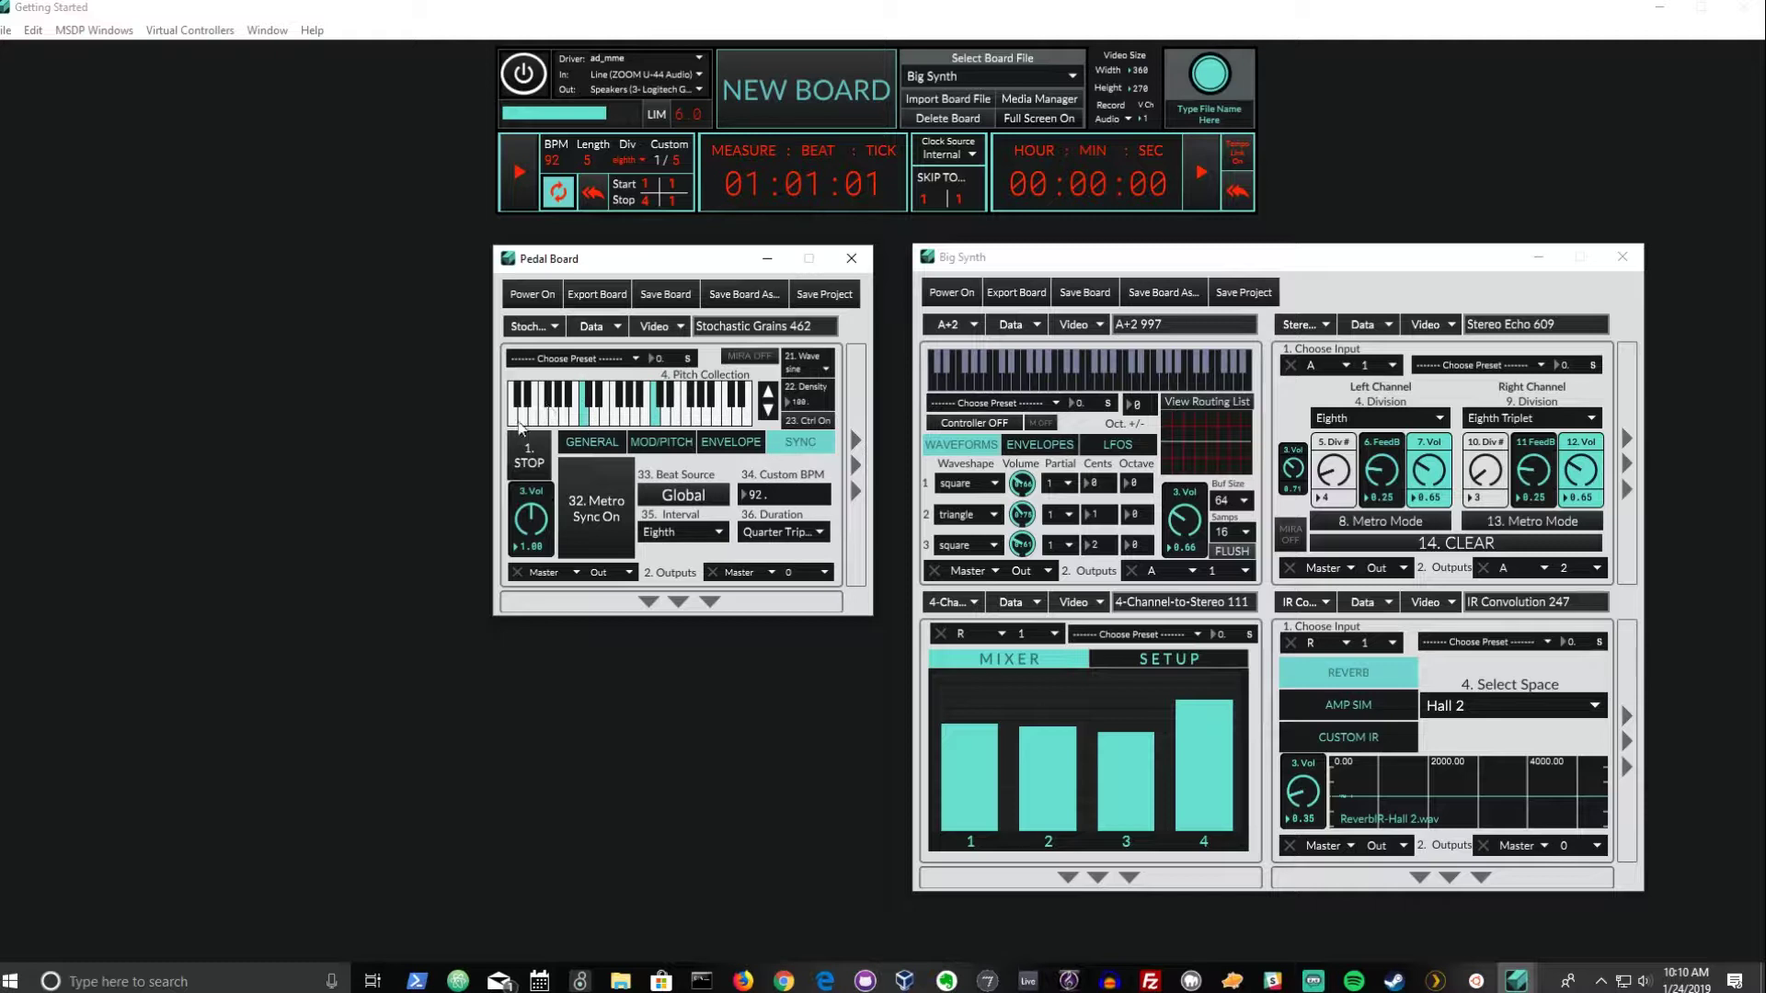
# Add several white and black keys to the Pitch Collection of the Stochastic Grains module.
pyautogui.click(606, 419)
pyautogui.click(633, 404)
pyautogui.click(642, 400)
pyautogui.click(679, 416)
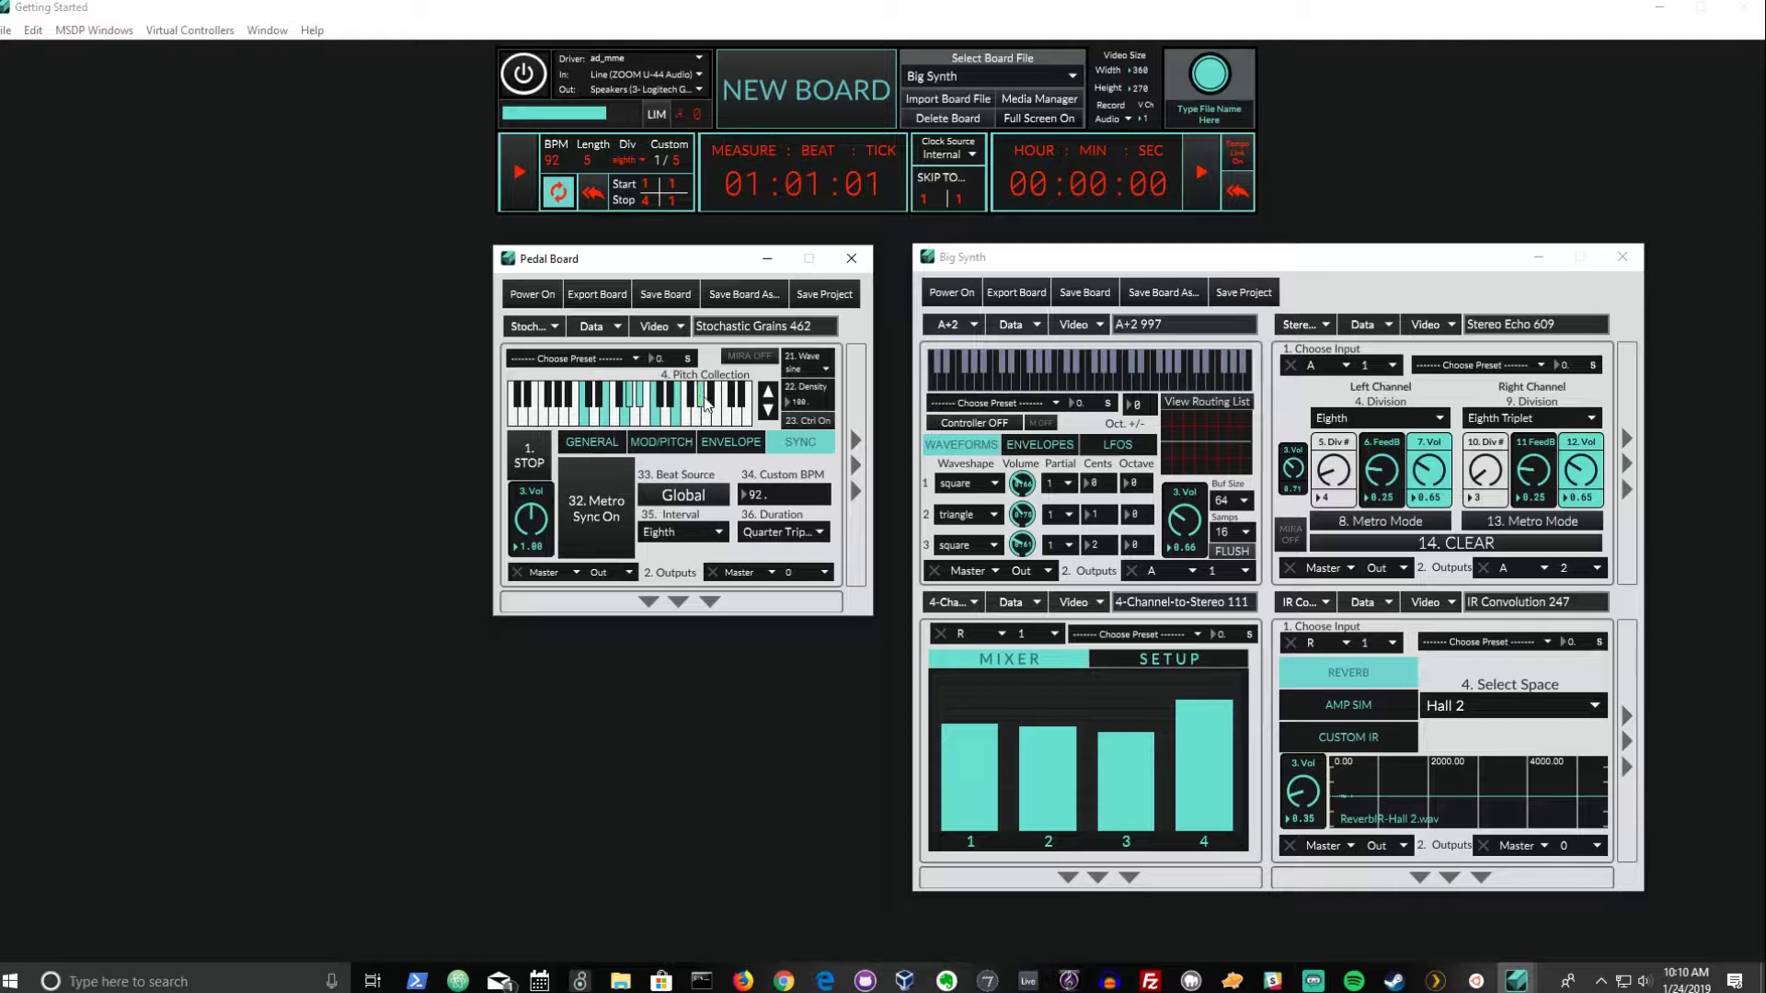
pyautogui.click(713, 397)
# Move the Pedal Board window away from the transport controls and shift the Big Synth window further aside.
pyautogui.moveTo(674, 265); pyautogui.dragTo(702, 263)
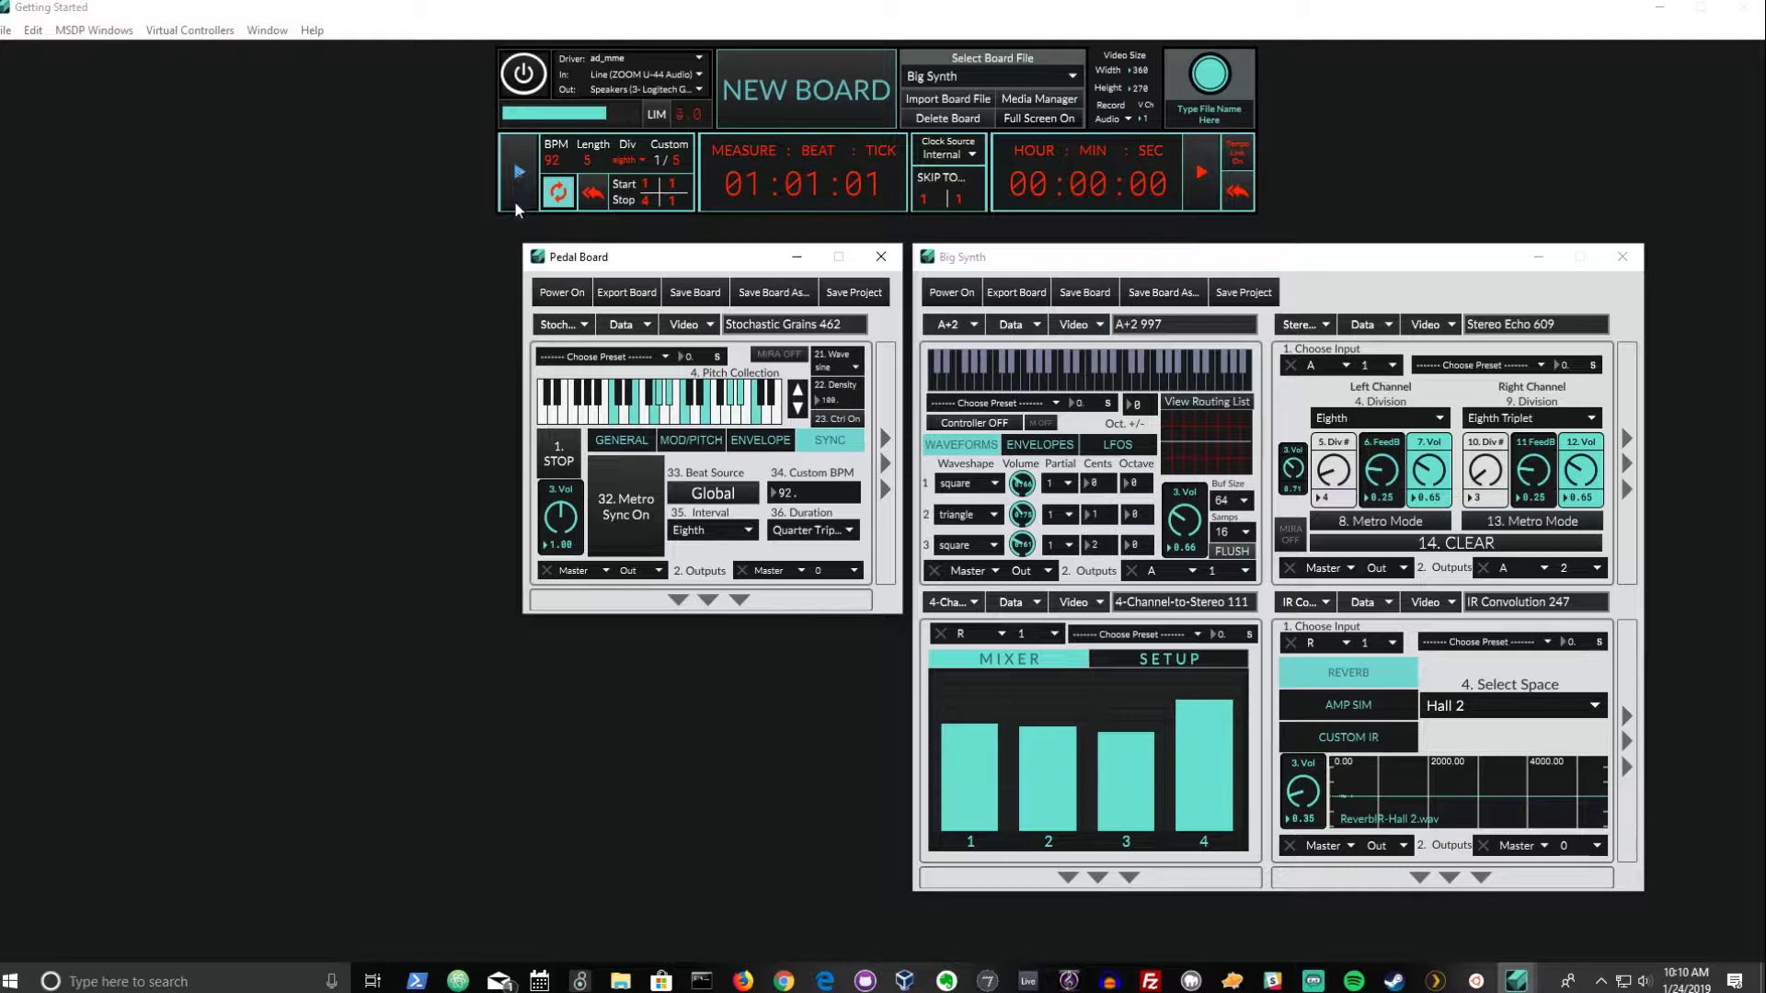
pyautogui.moveTo(599, 268); pyautogui.dragTo(601, 534)
pyautogui.moveTo(927, 257); pyautogui.dragTo(1005, 256)
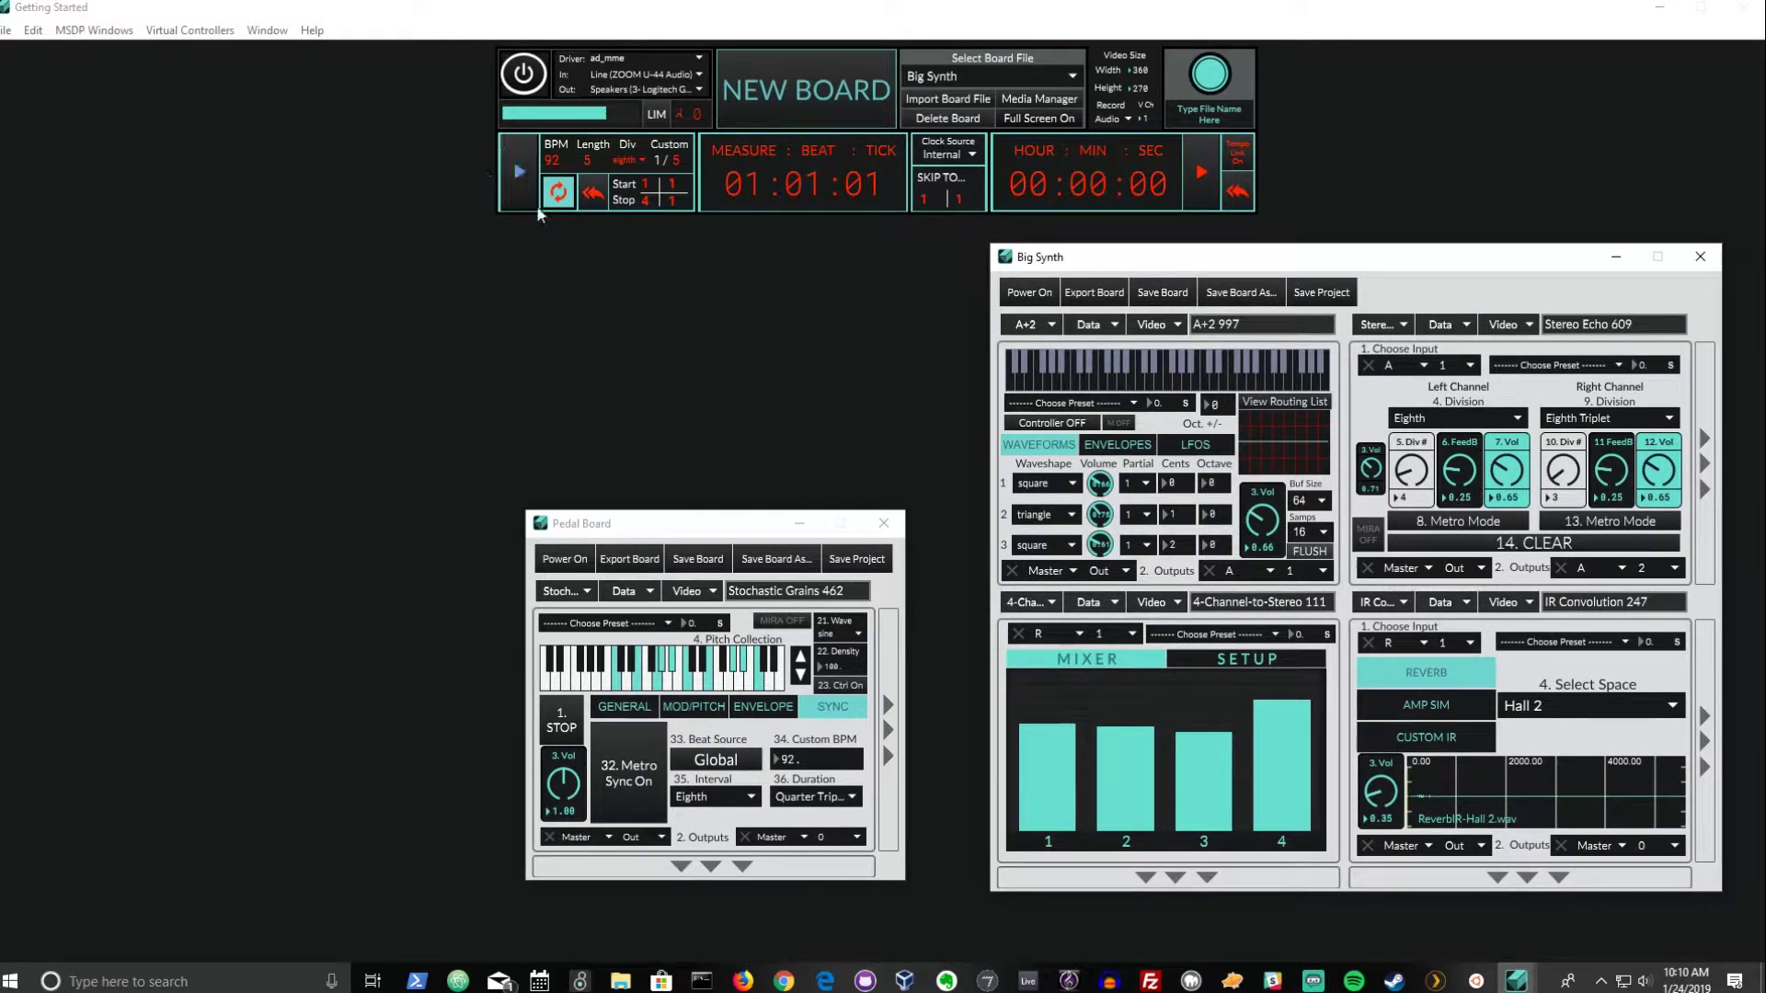
# Set the global transport's BPM to 92 and its measure length to 4.
pyautogui.click(552, 161)
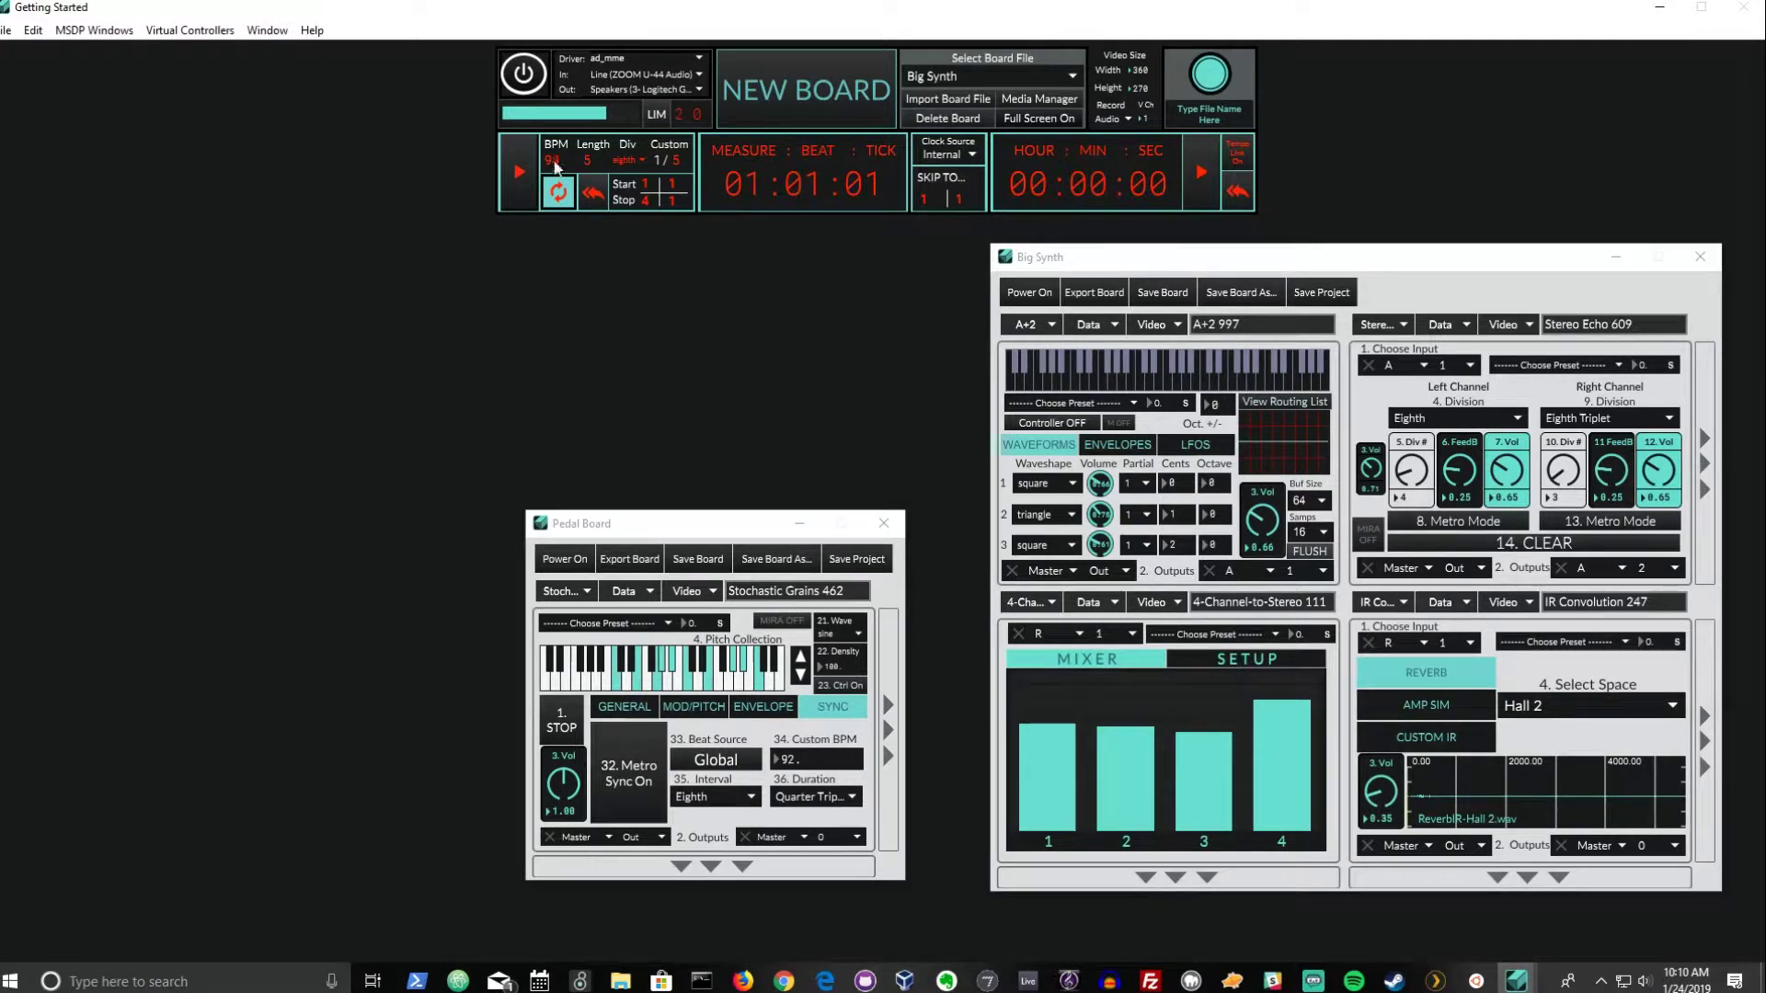
pyautogui.write('92')
pyautogui.press('Return')
pyautogui.click(572, 184)
# Set the global transport's beat division to custom with a value of 1/5.
pyautogui.click(638, 162)
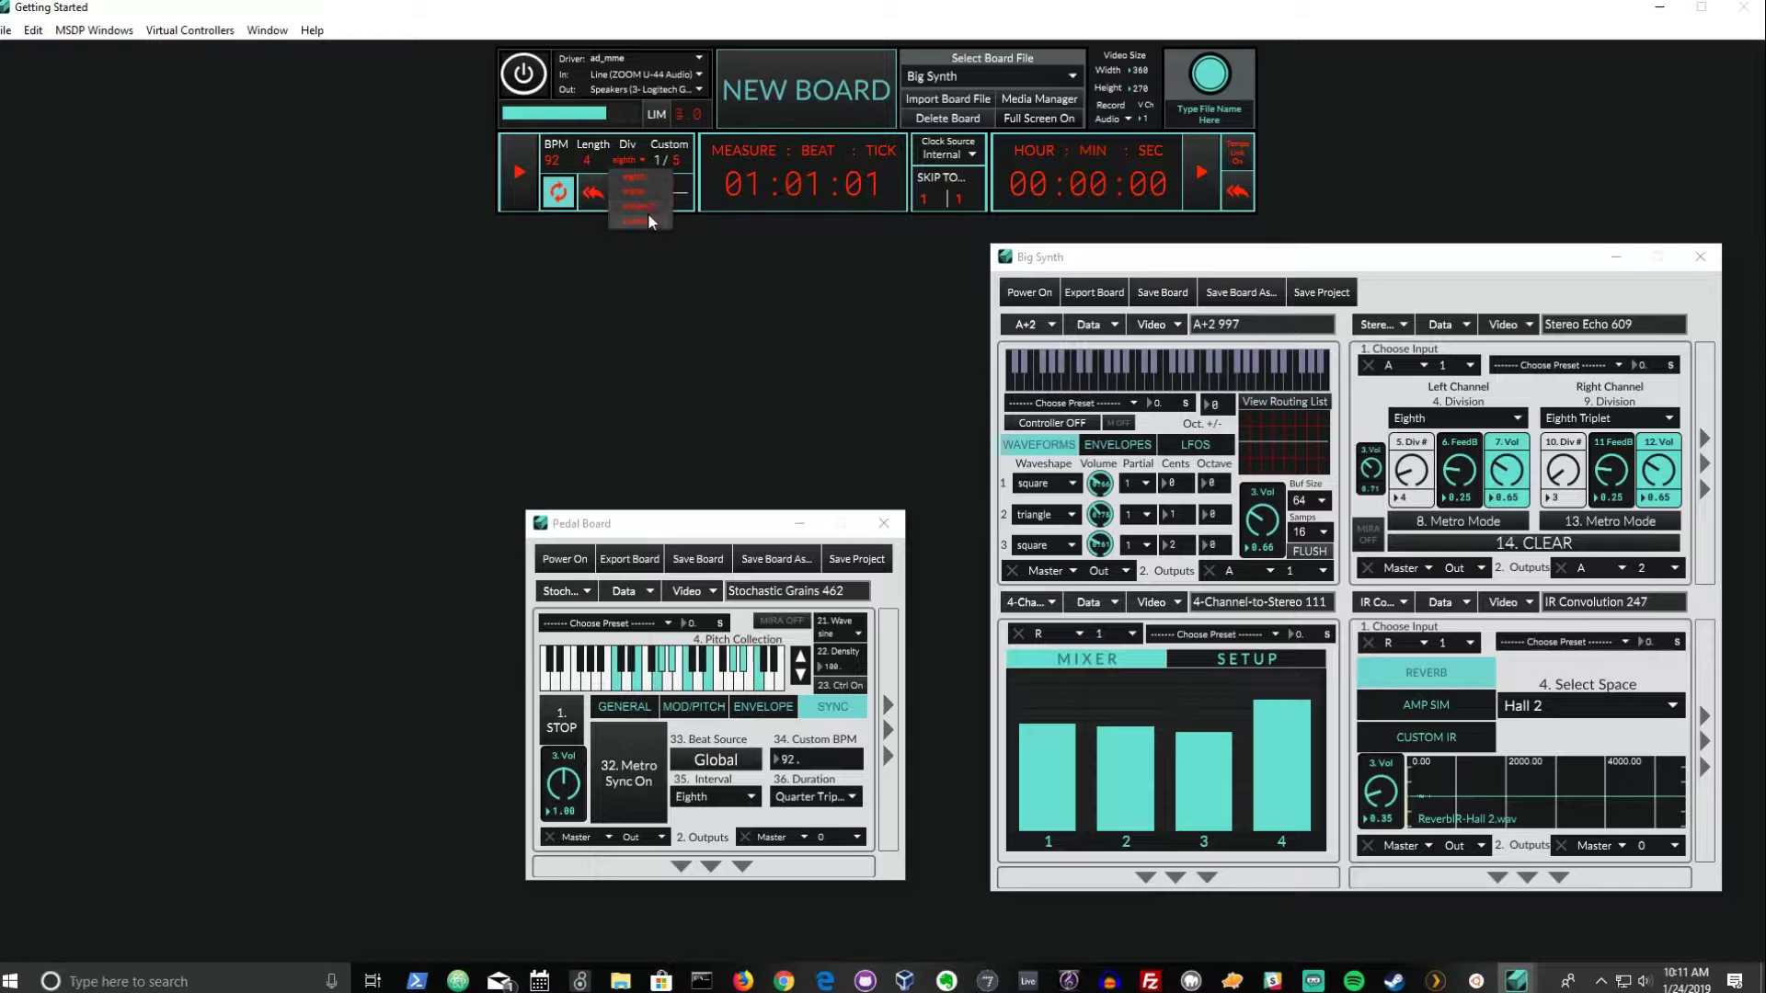
pyautogui.click(643, 192)
pyautogui.click(638, 162)
pyautogui.click(641, 176)
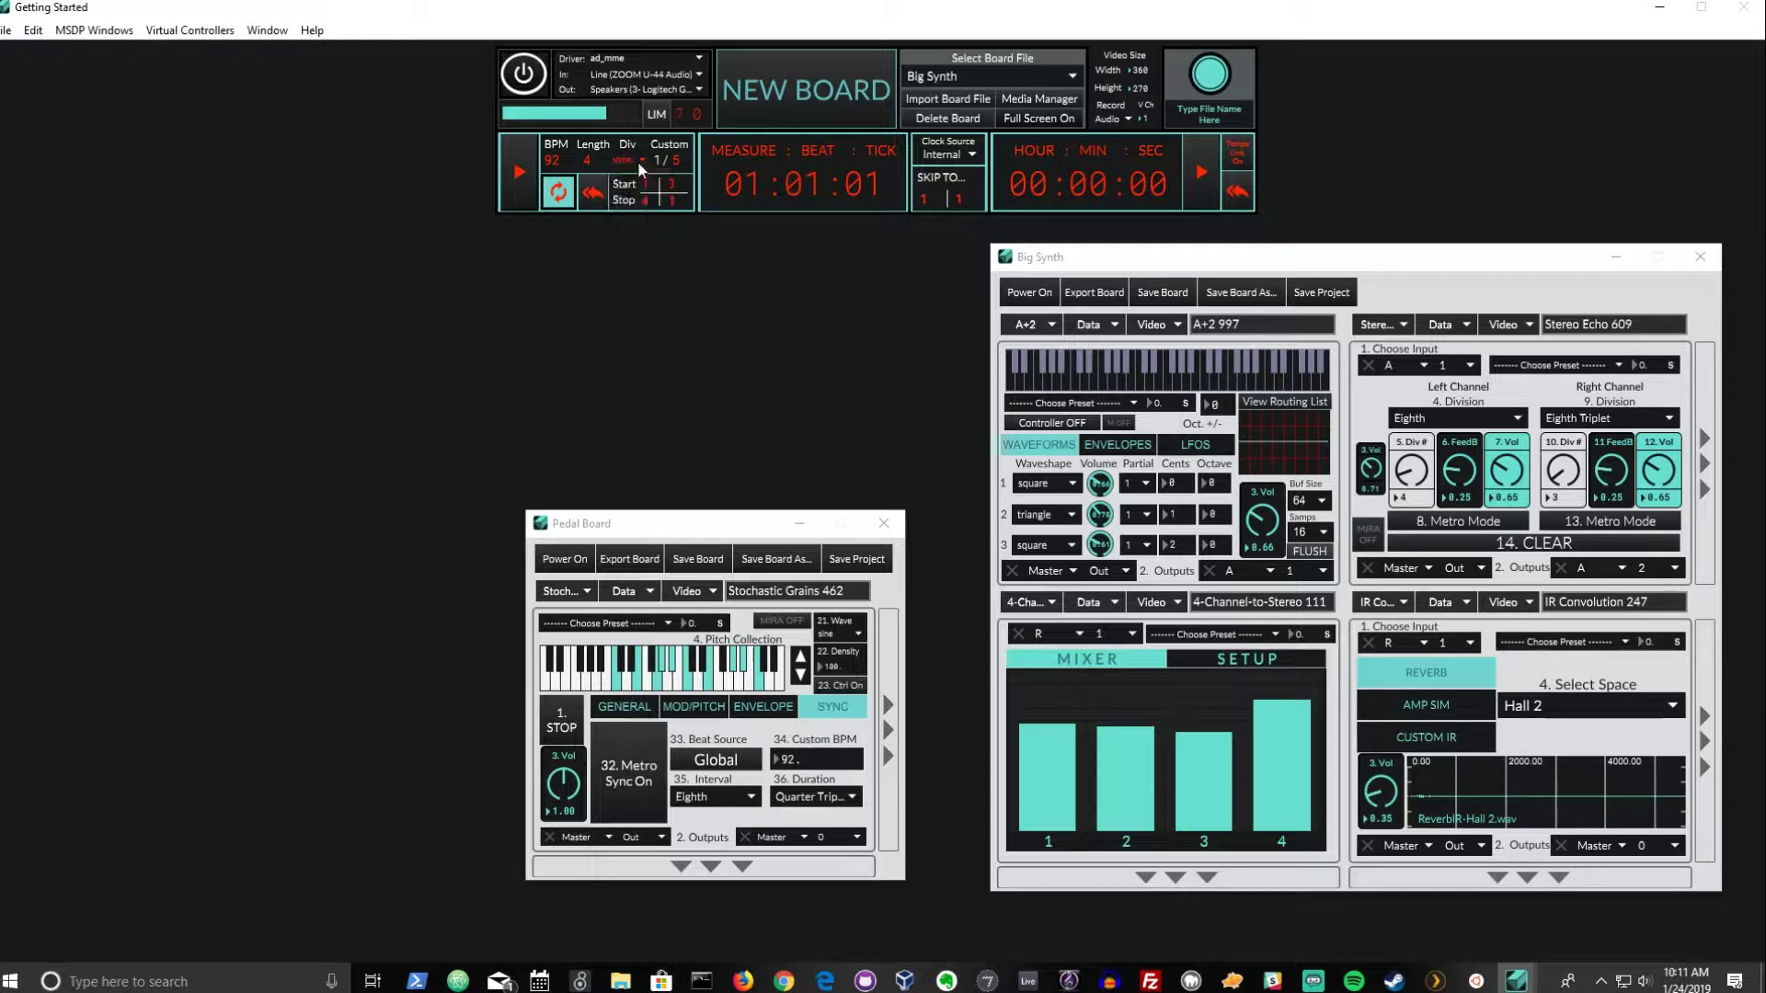
pyautogui.click(638, 162)
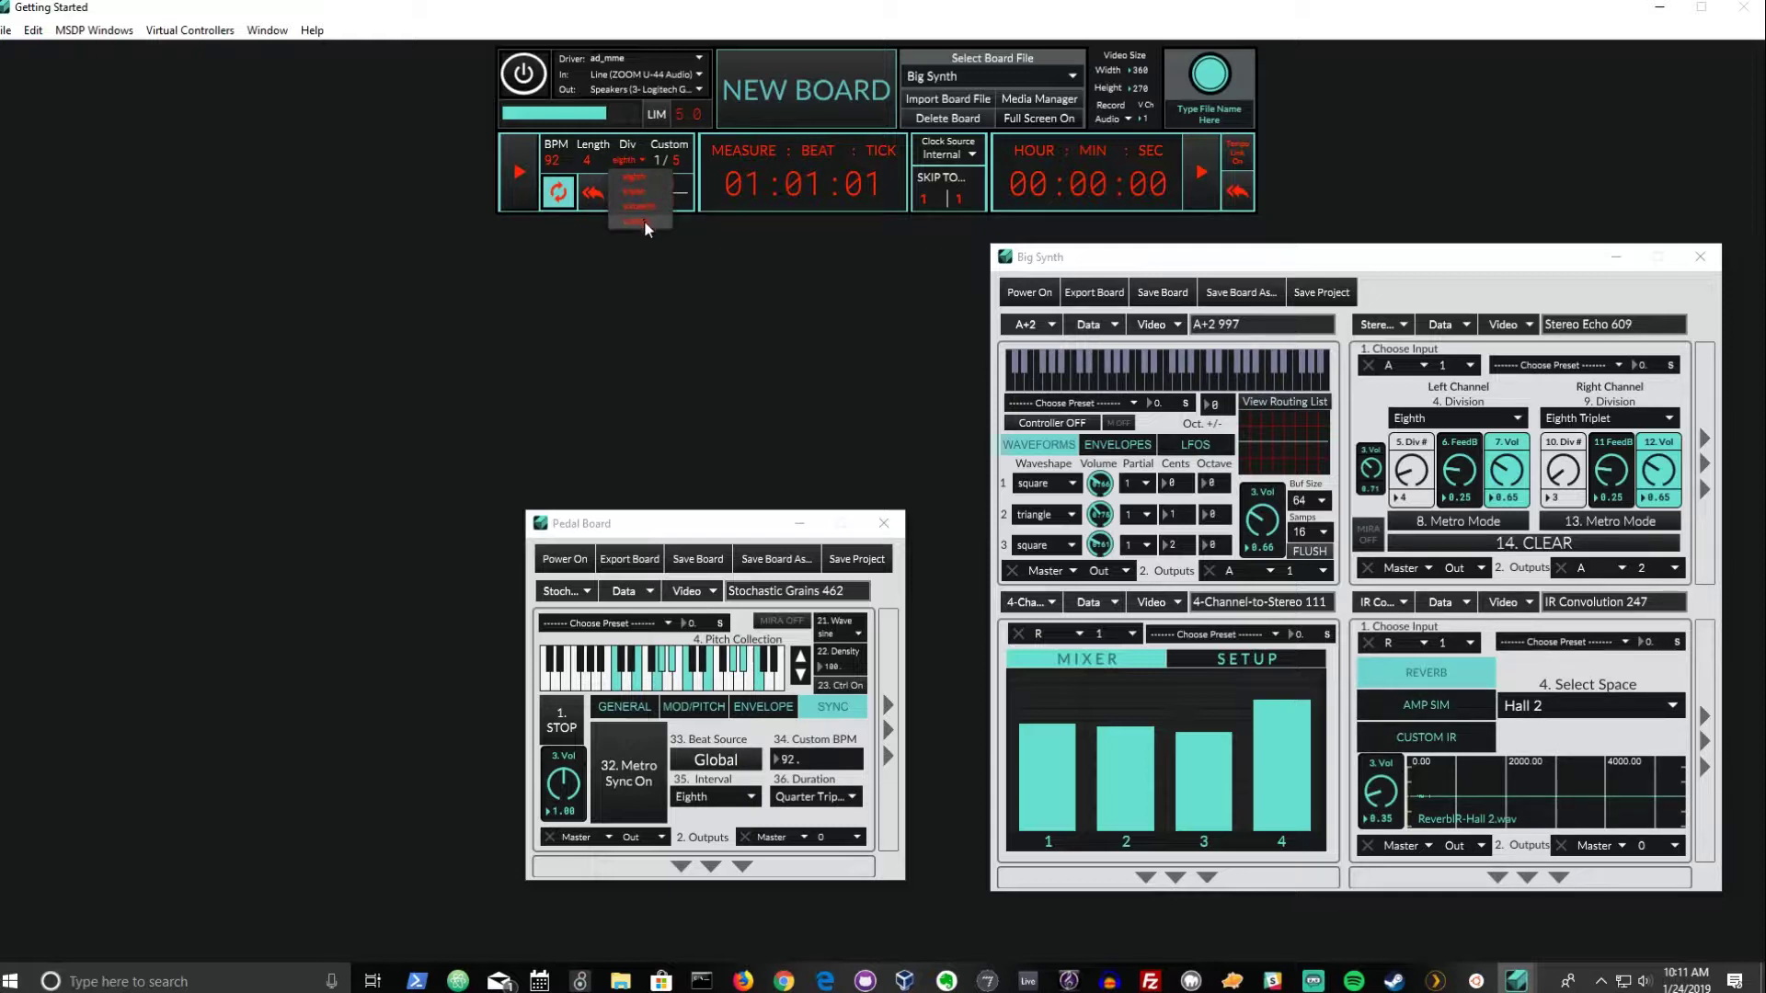
pyautogui.click(645, 220)
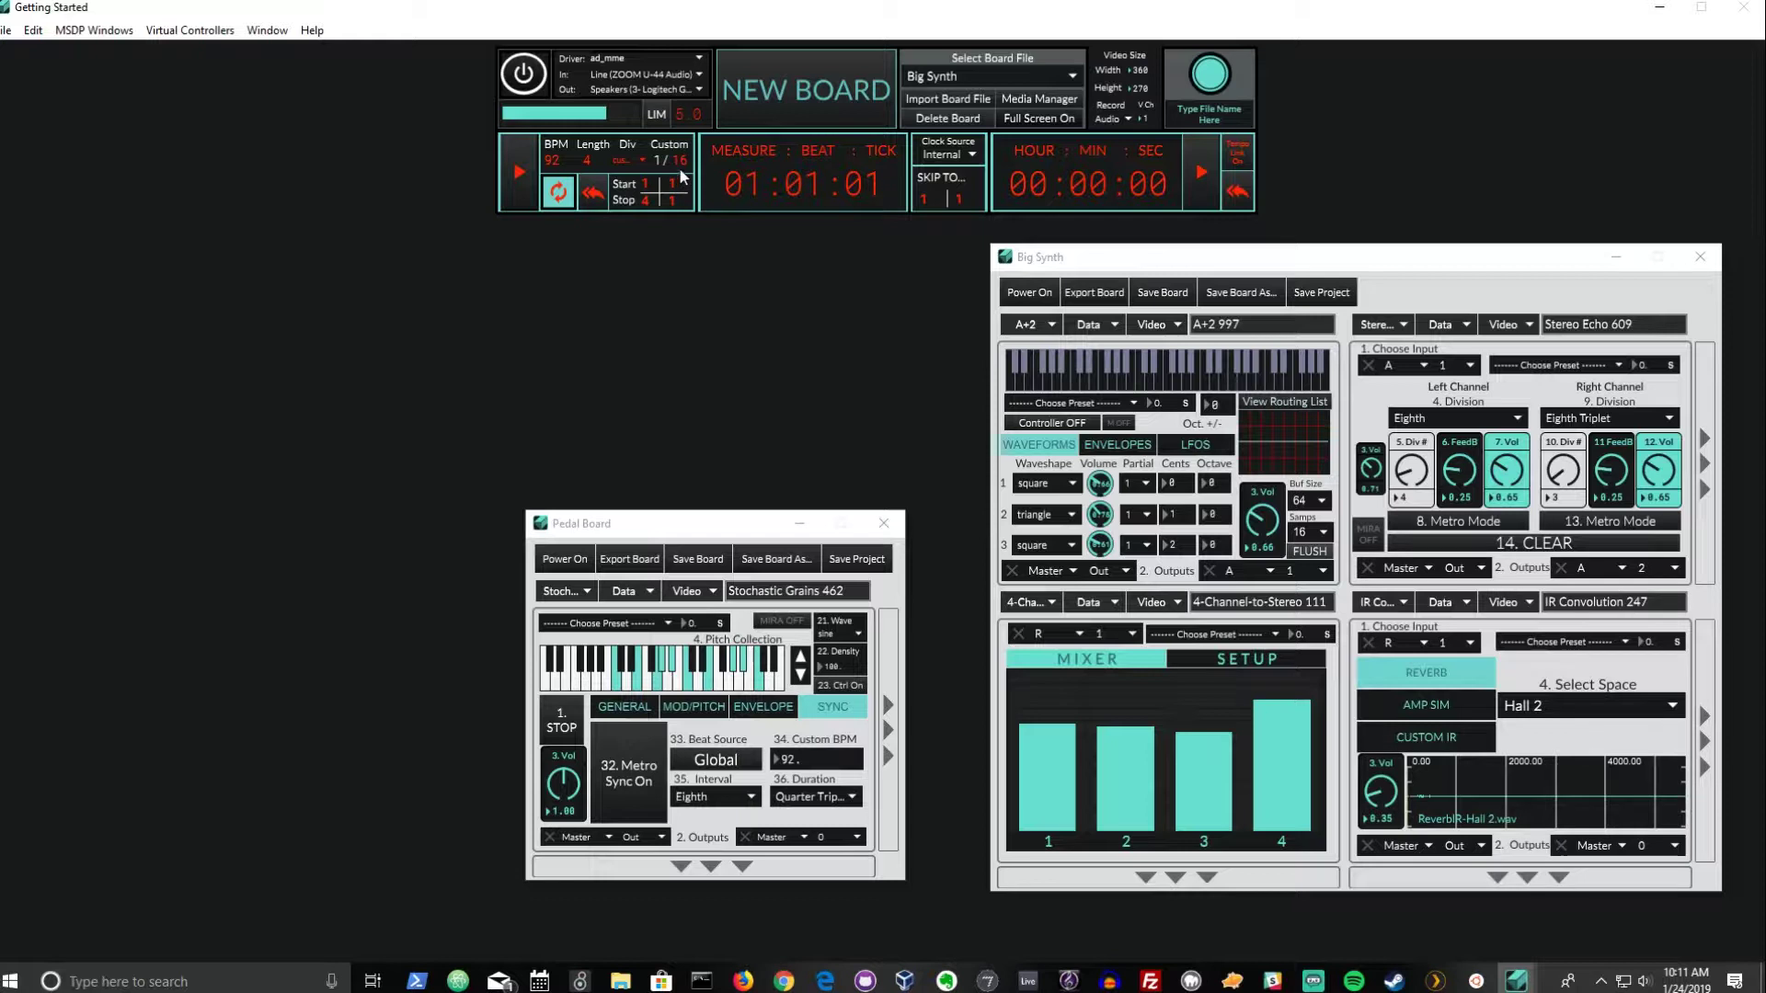
pyautogui.moveTo(681, 175); pyautogui.dragTo(684, 115)
pyautogui.moveTo(679, 161); pyautogui.dragTo(668, 216)
pyautogui.click(557, 192)
# Switch the clock source to Link and back to Internal.
pyautogui.click(969, 158)
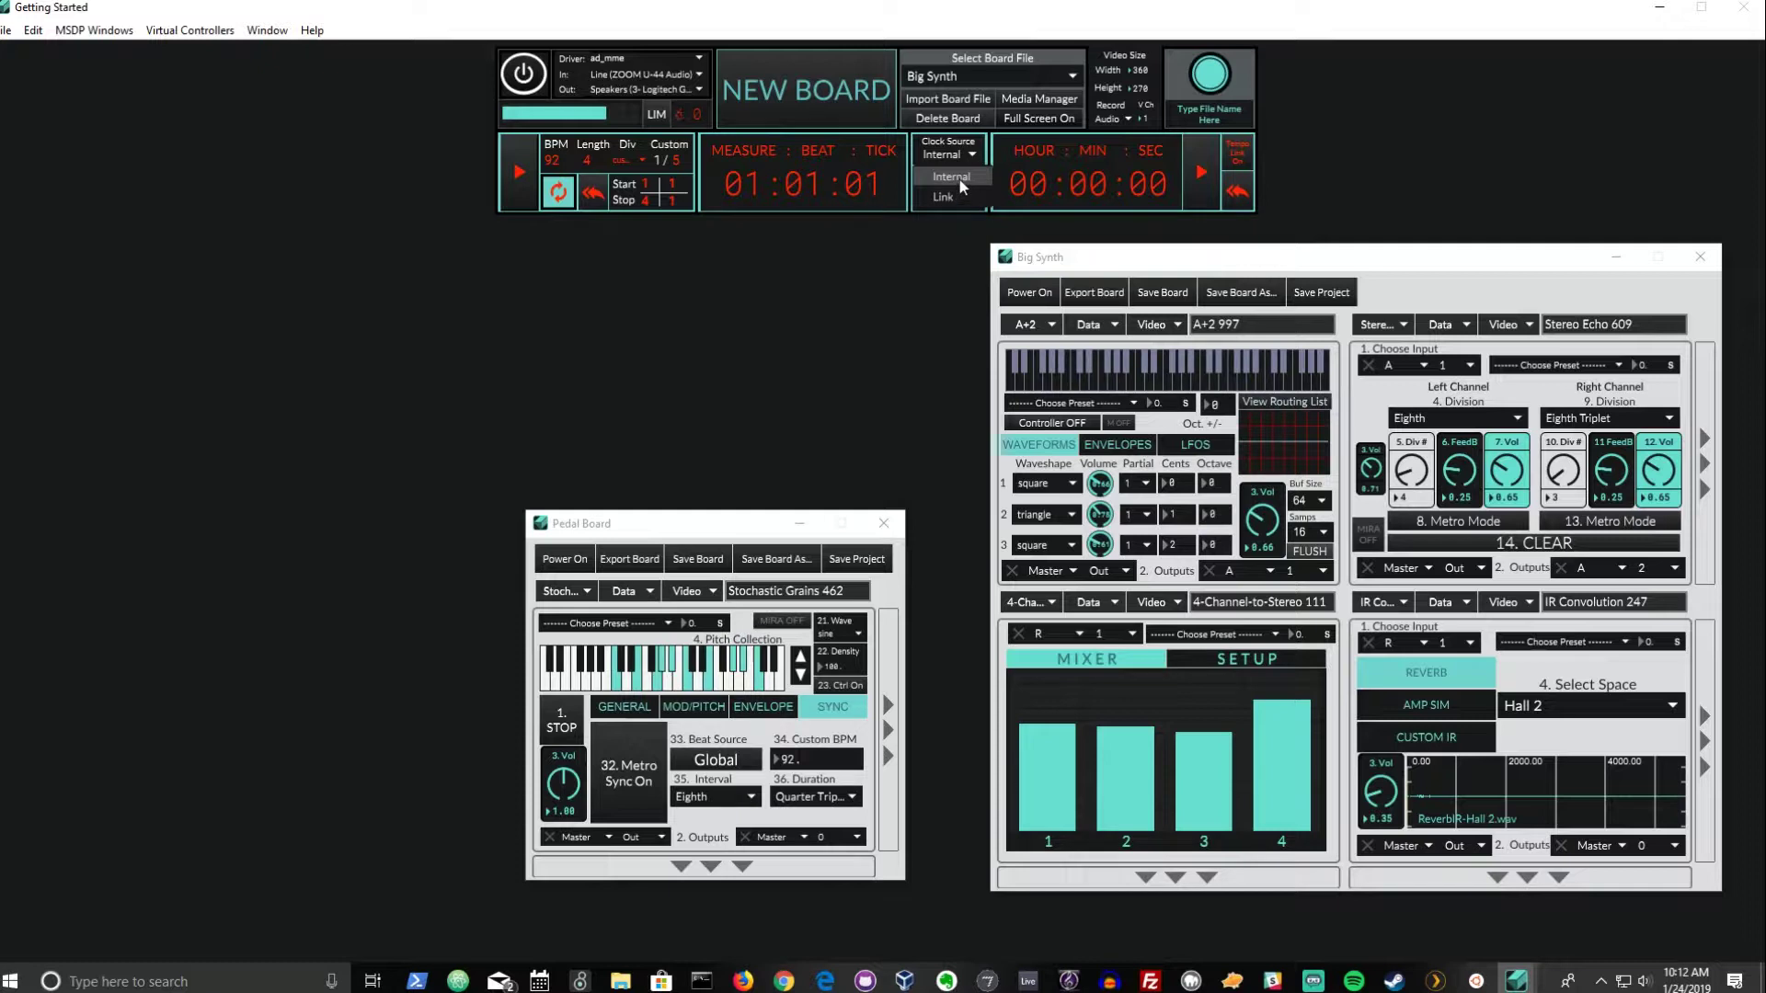
pyautogui.click(961, 183)
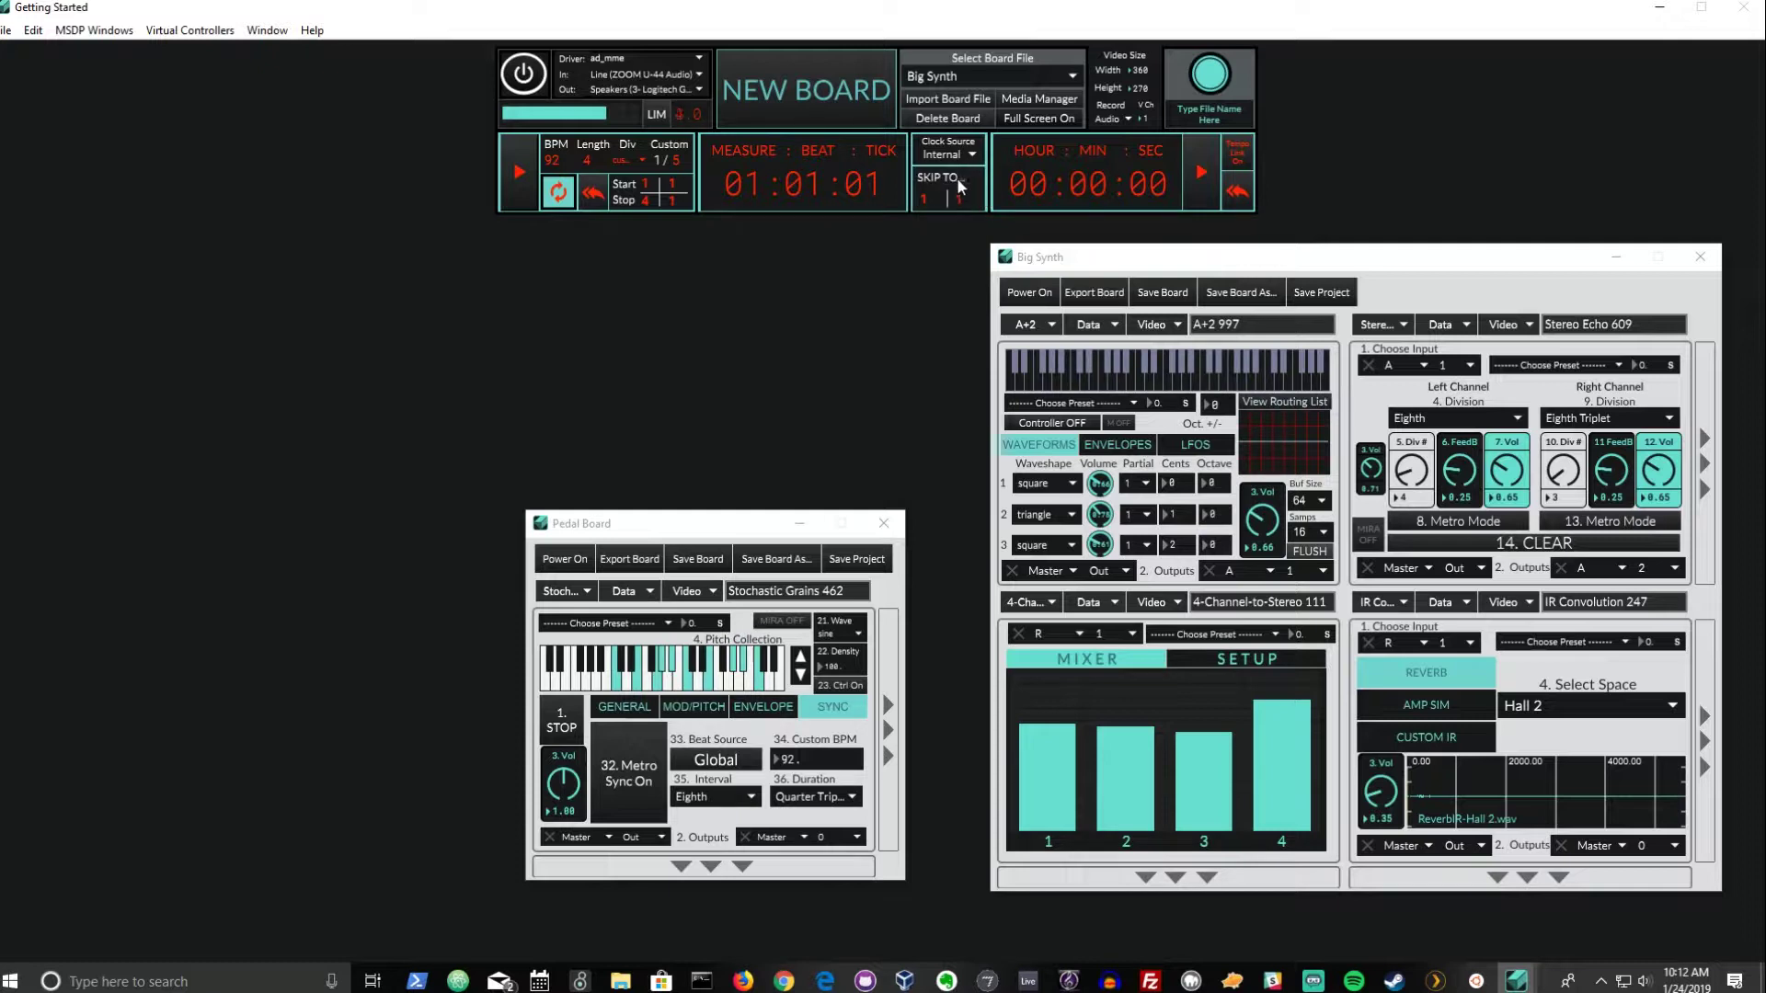
pyautogui.click(967, 158)
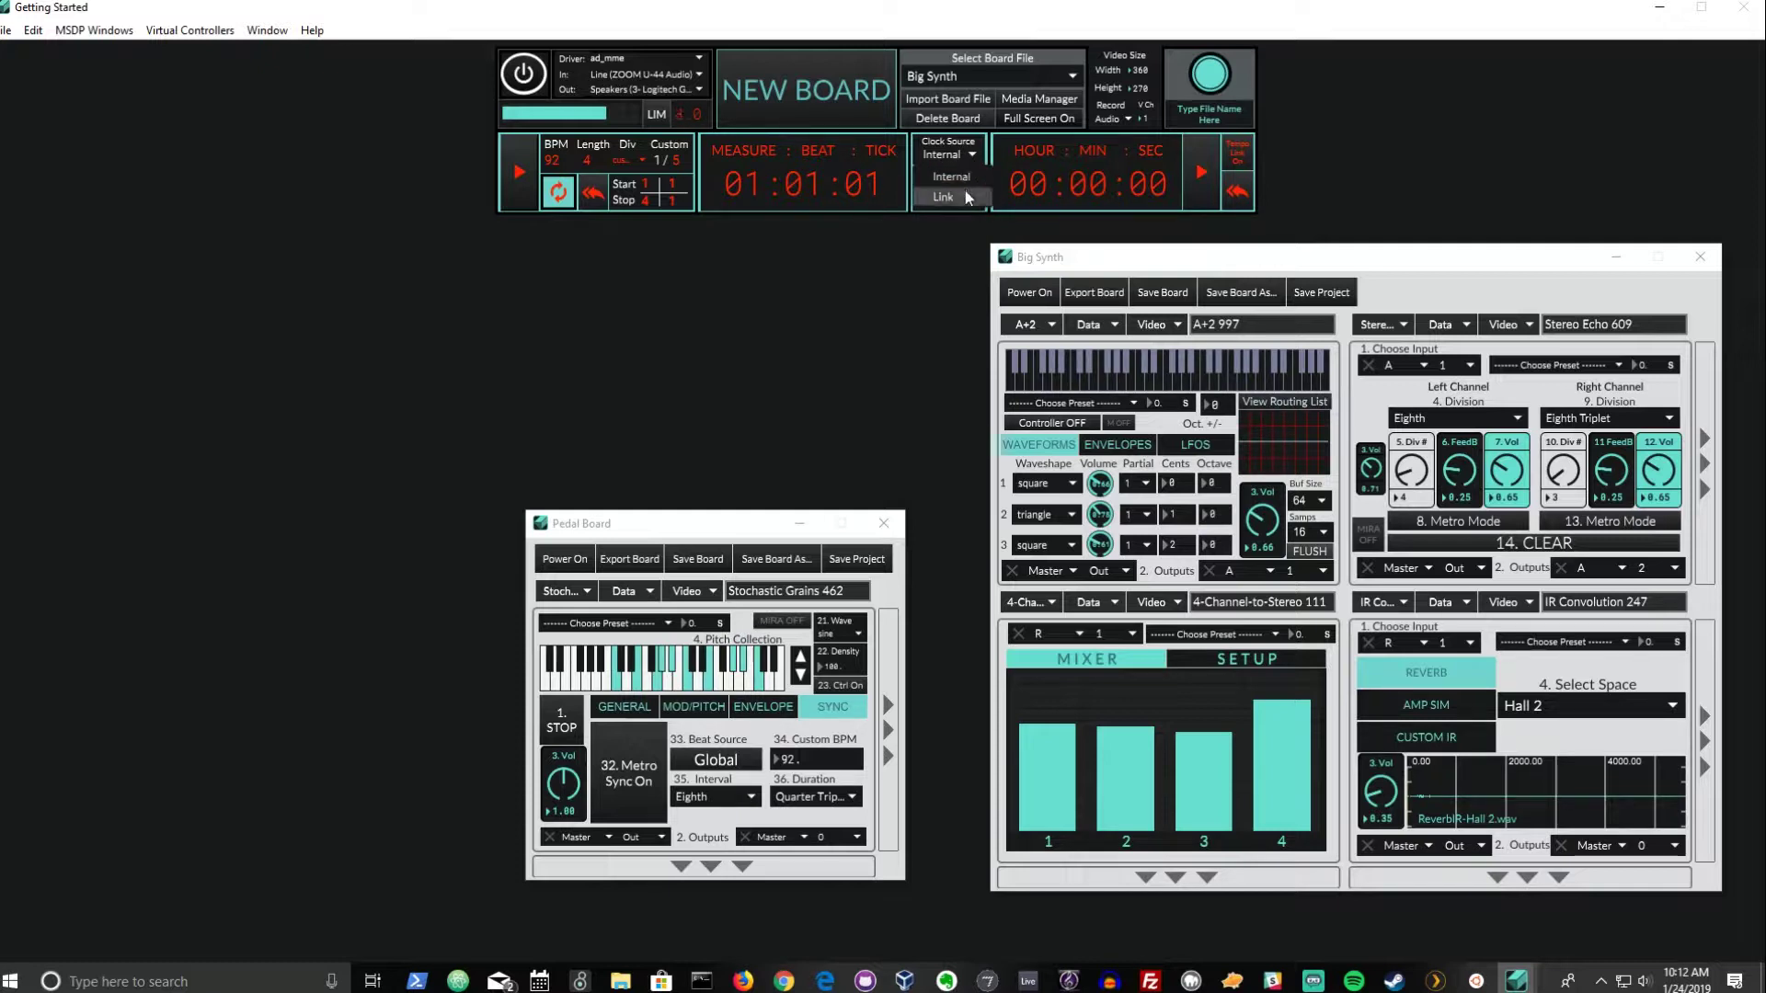
pyautogui.click(966, 189)
pyautogui.click(966, 158)
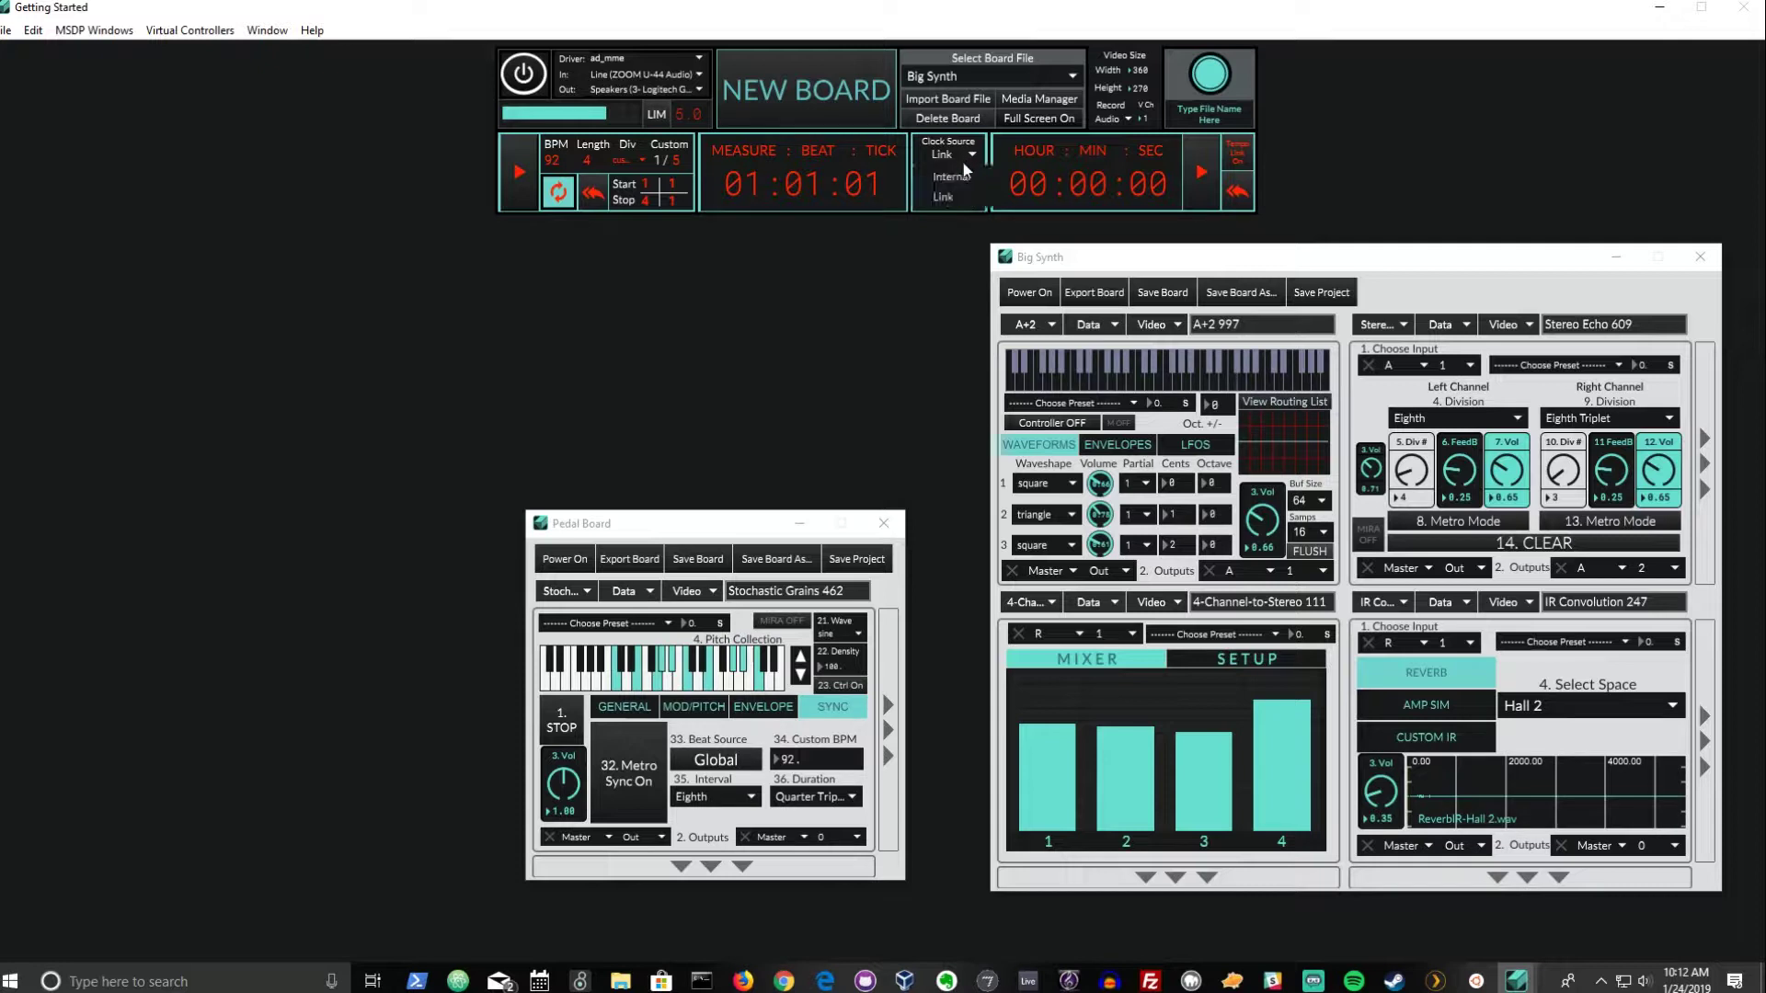
pyautogui.click(945, 176)
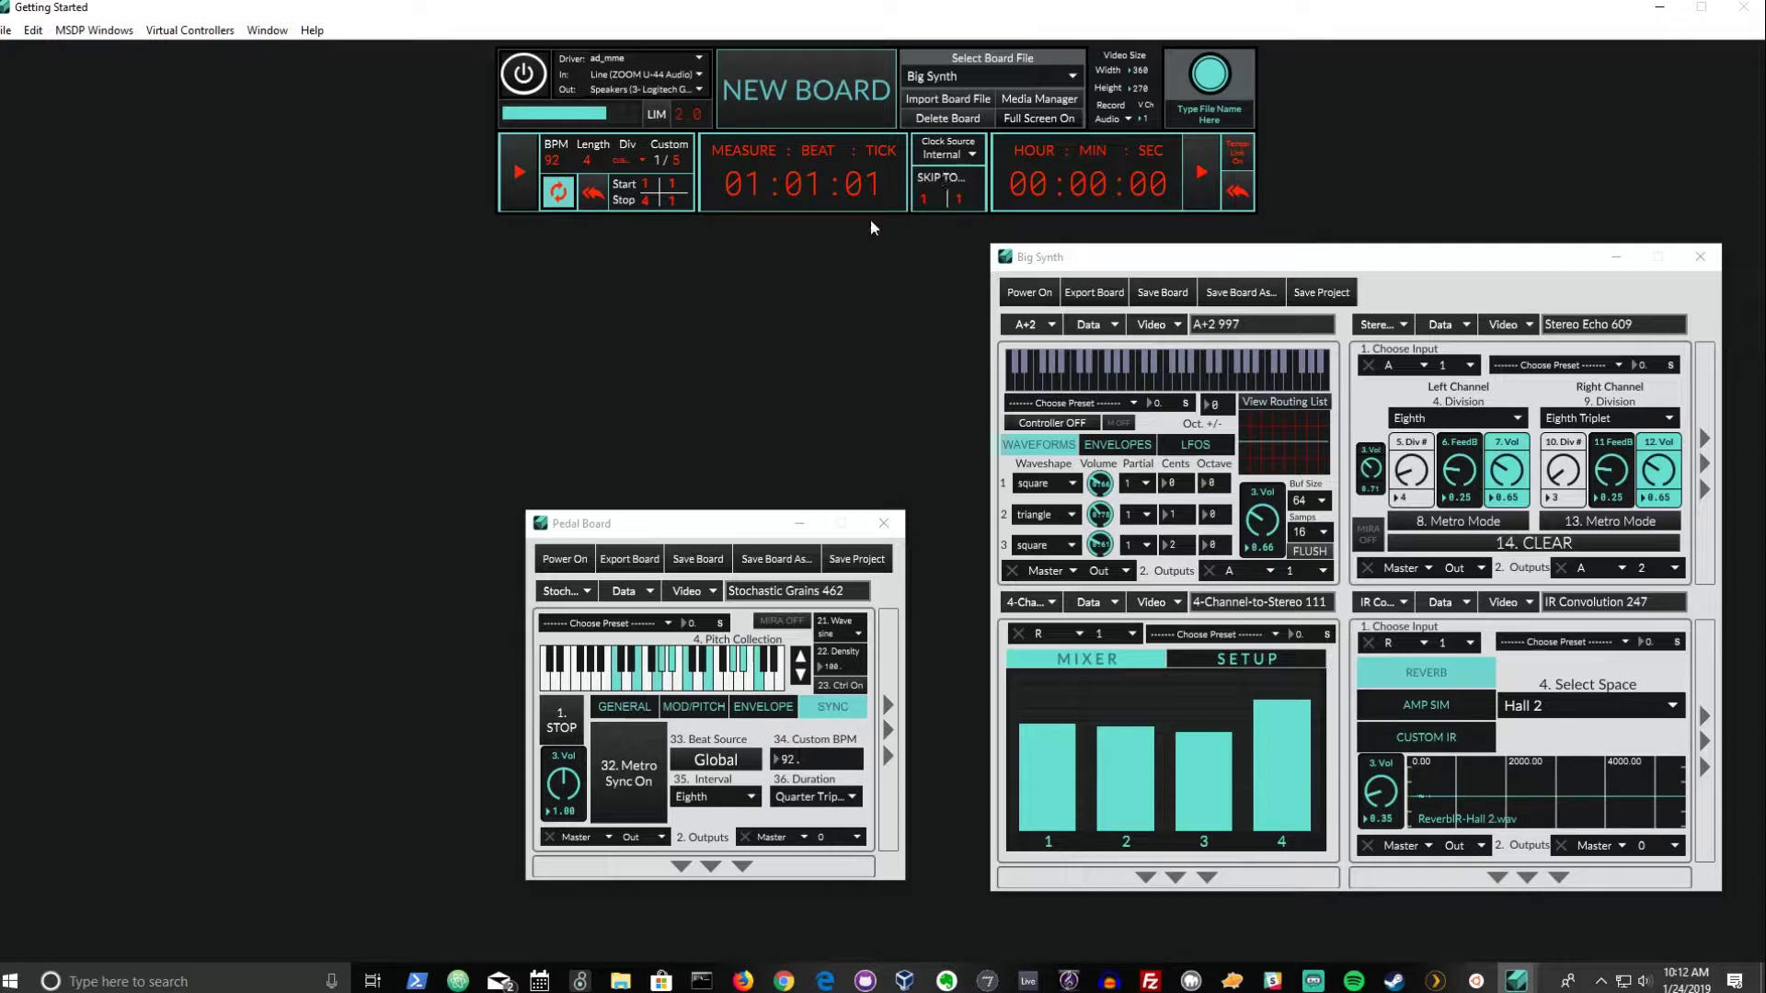
# Arrange the Pedal Board and Big Synth windows side by side just beneath the transport controls.
pyautogui.moveTo(696, 526); pyautogui.dragTo(663, 260)
pyautogui.moveTo(1041, 260); pyautogui.dragTo(932, 264)
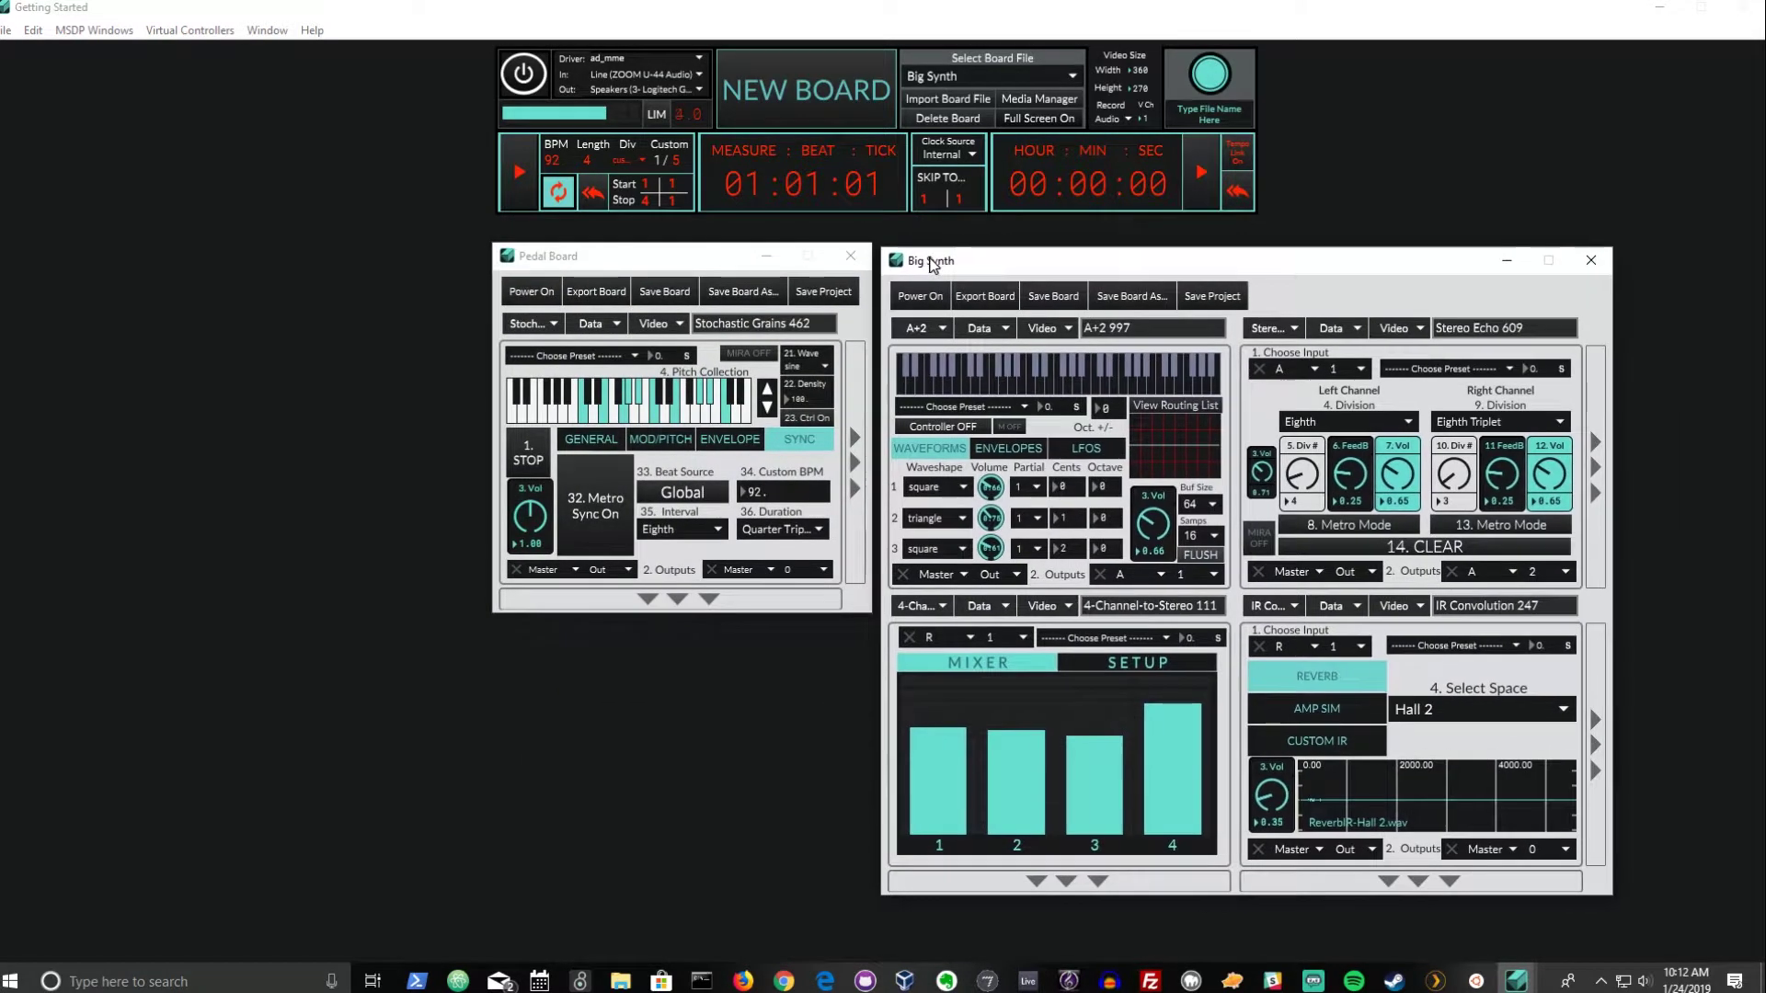
# Run the global transport, stop it and start it again, with the Stochastic Grains volume lowered to 0.28.
pyautogui.click(514, 180)
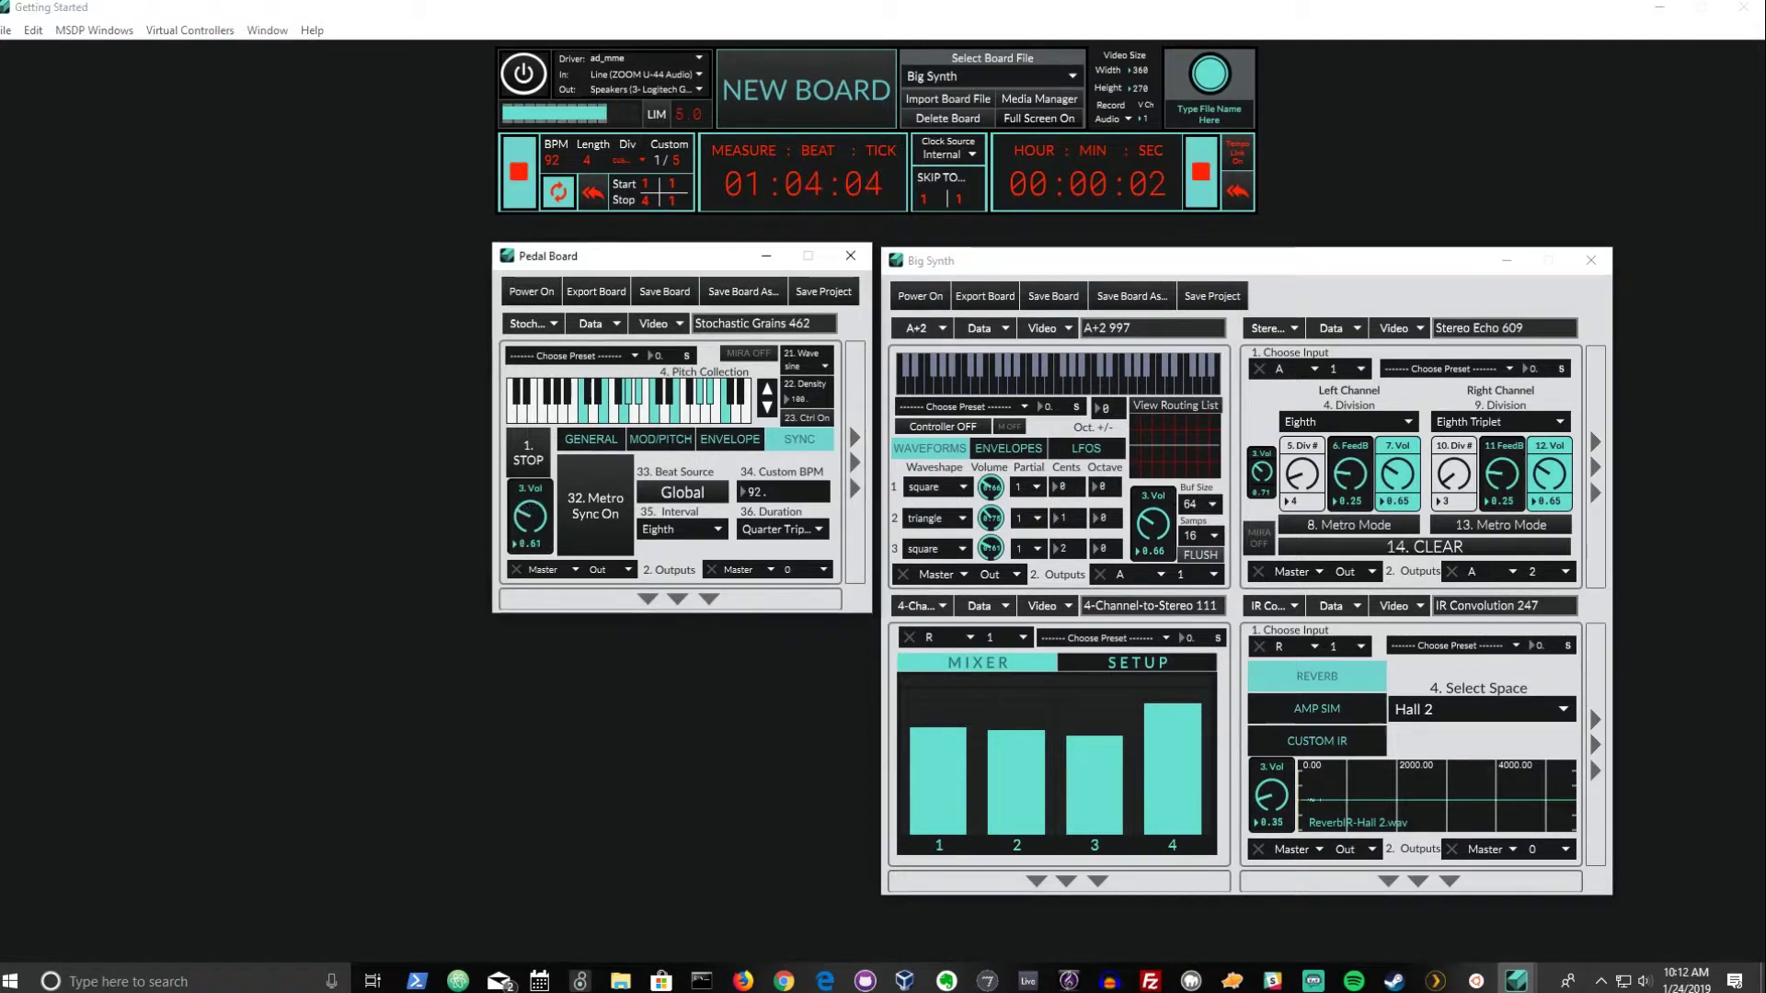
pyautogui.click(521, 195)
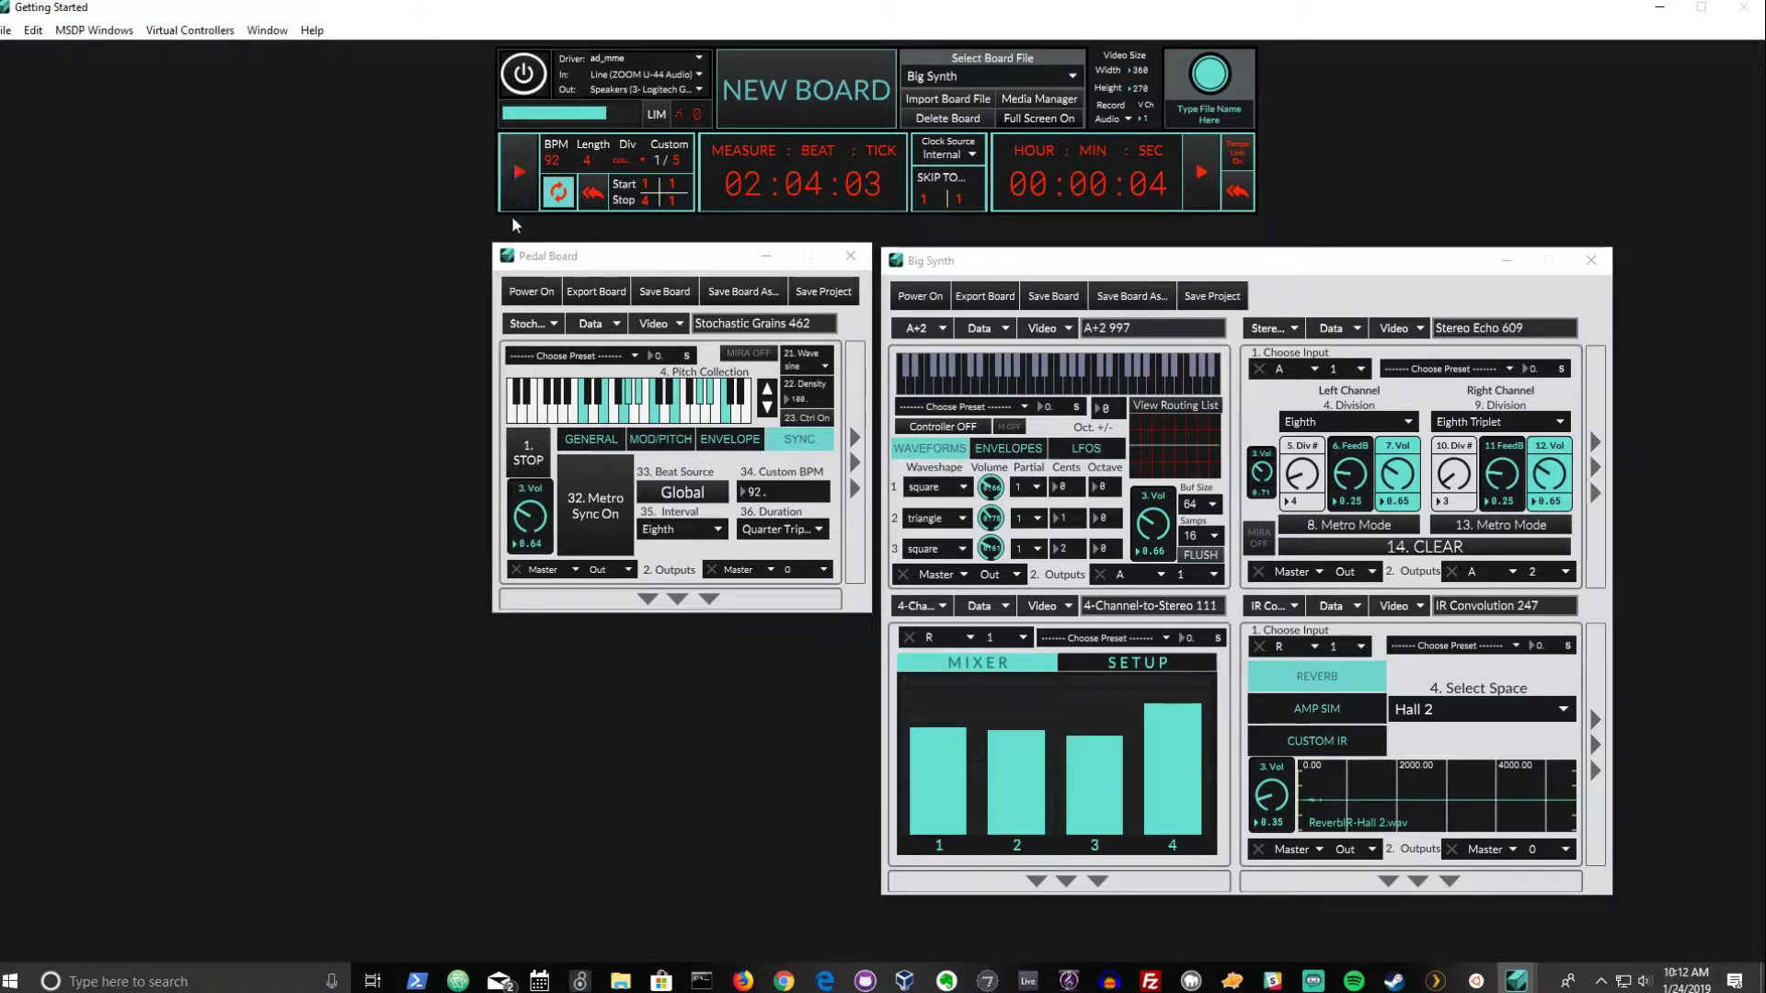
pyautogui.press('space')
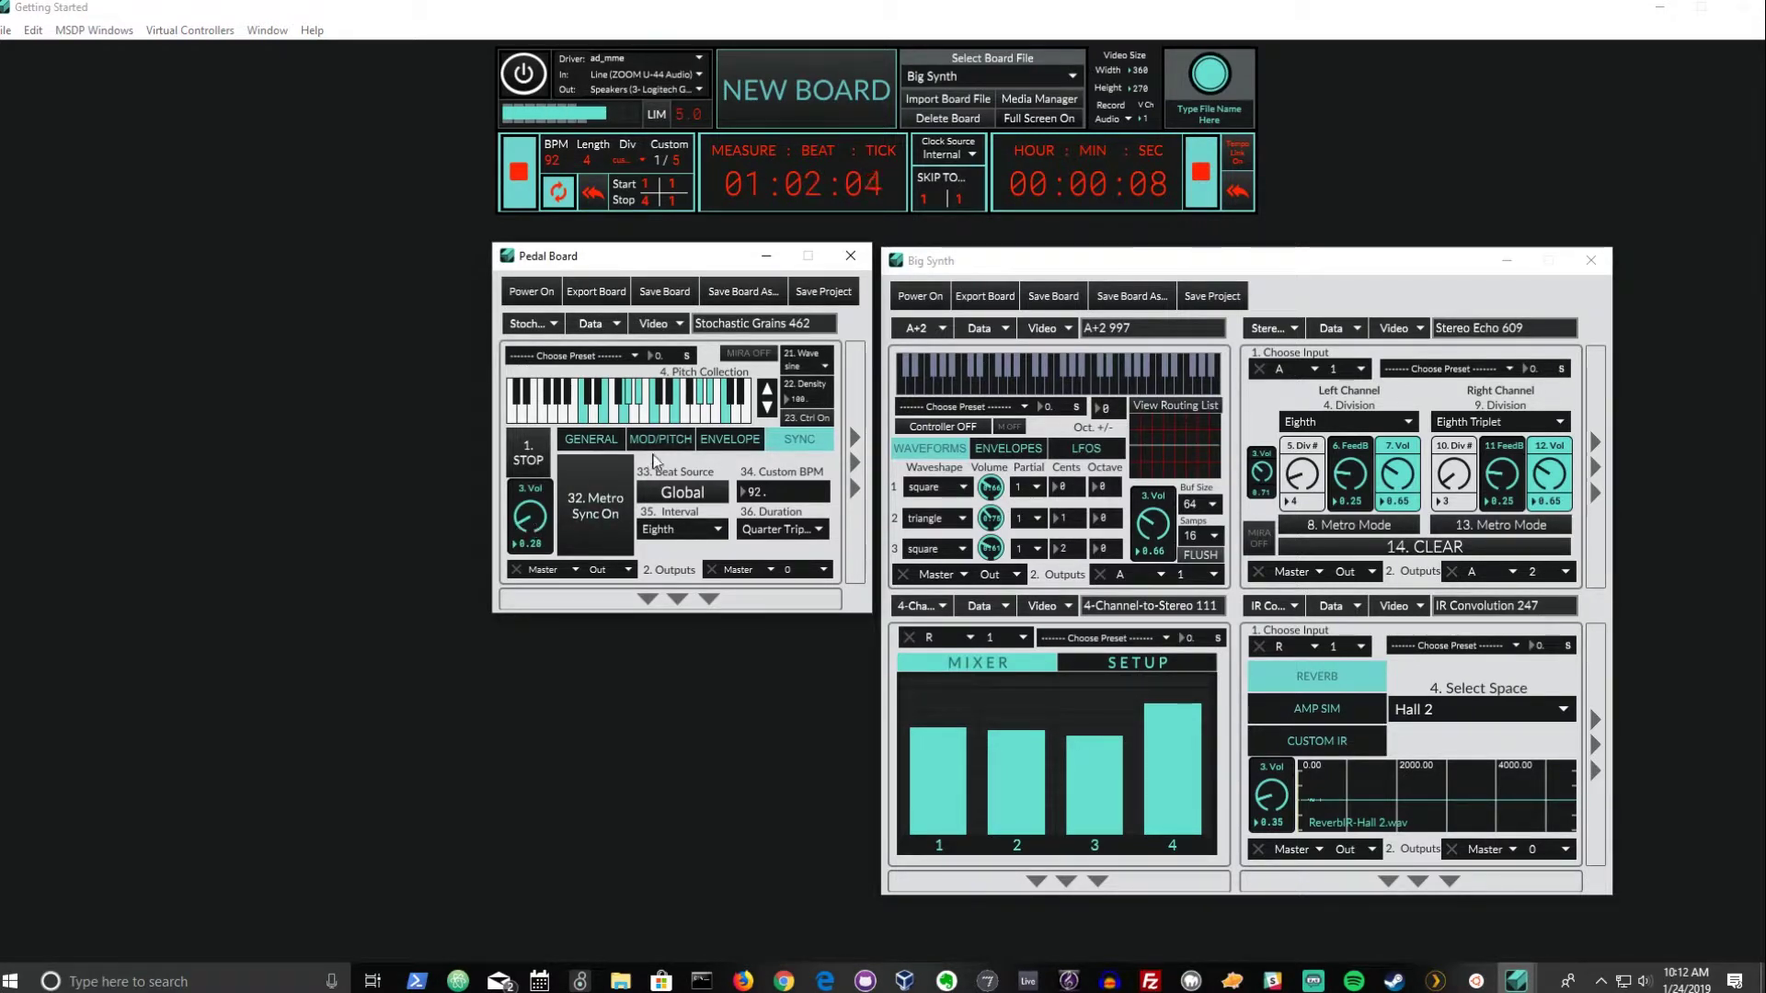
# Reduce the FM Frequency Range and FM Depth Range of the Stochastic Grains module to 0.
pyautogui.click(717, 440)
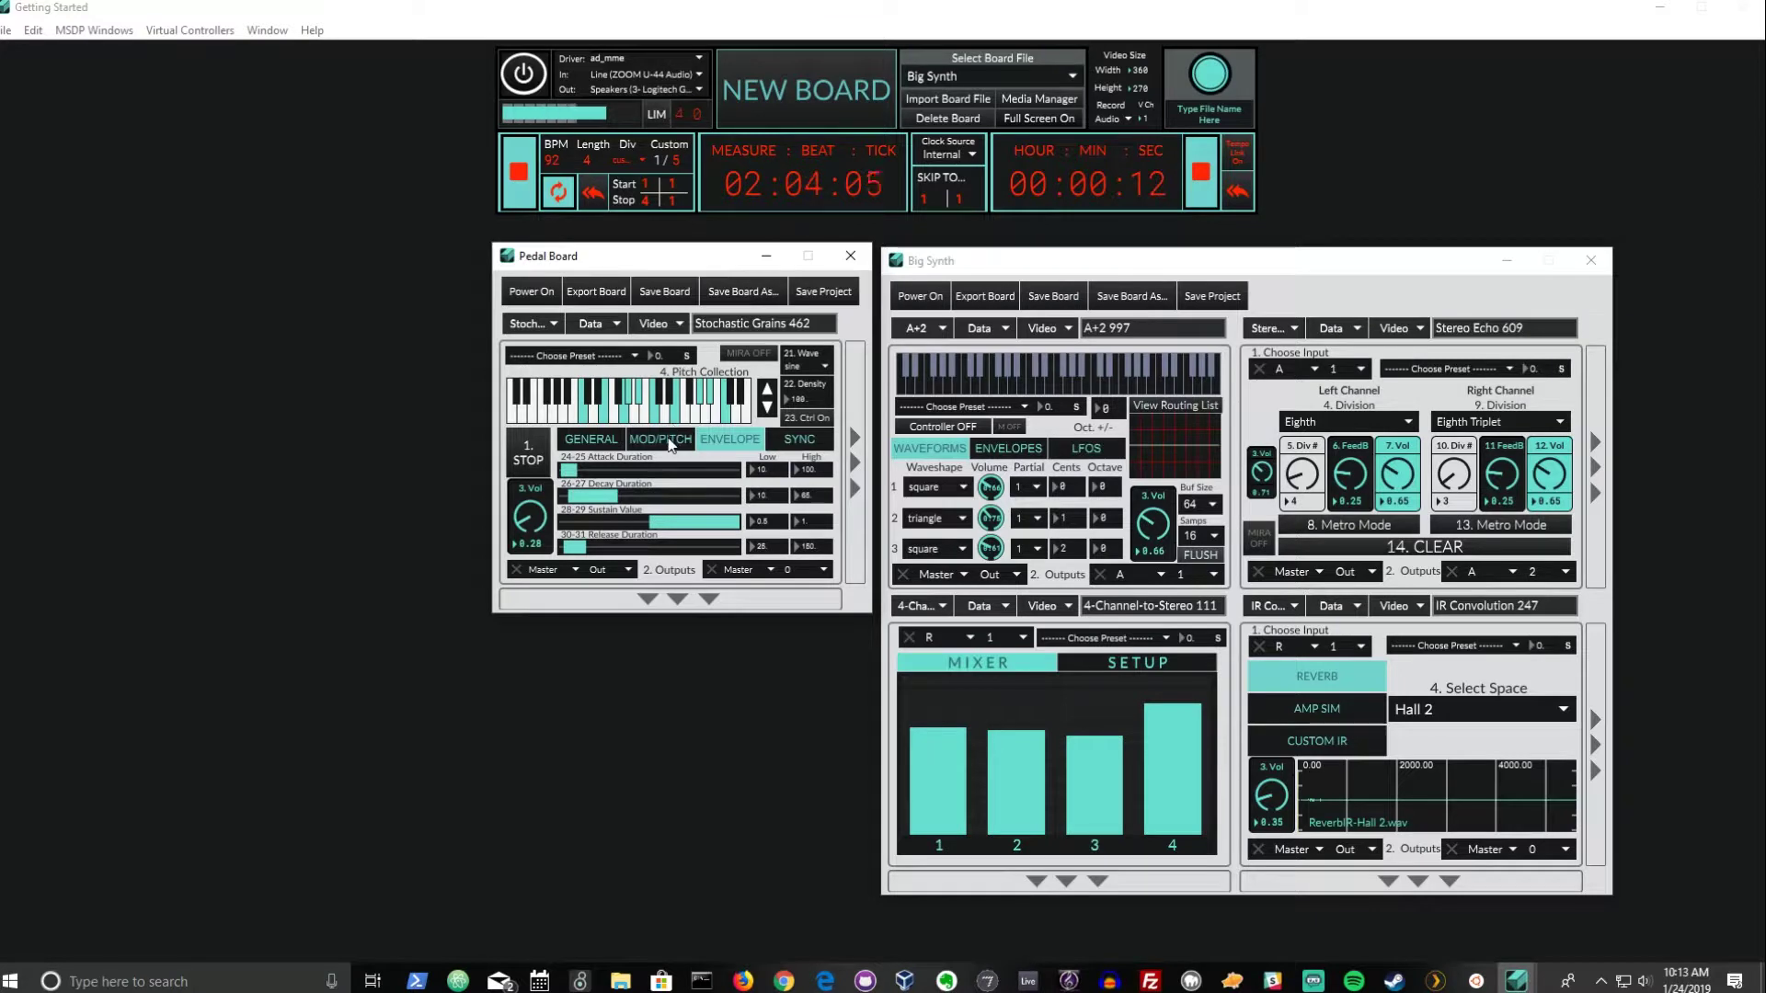
pyautogui.click(664, 441)
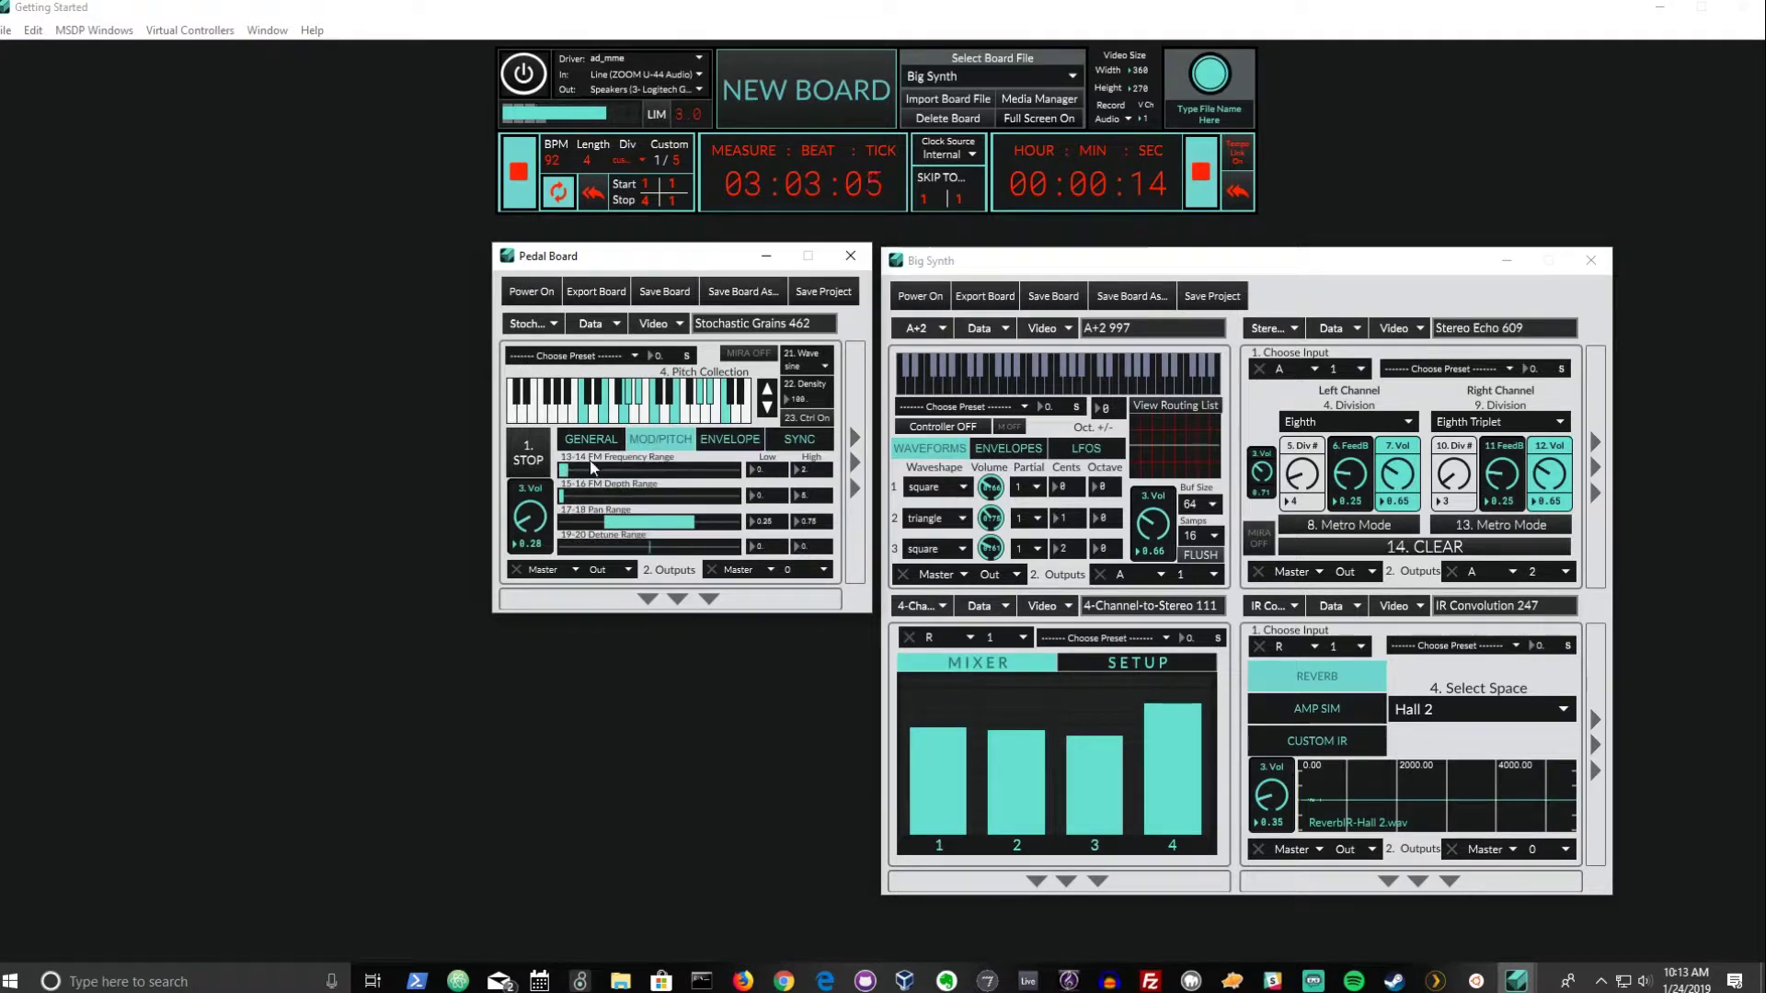
pyautogui.click(563, 472)
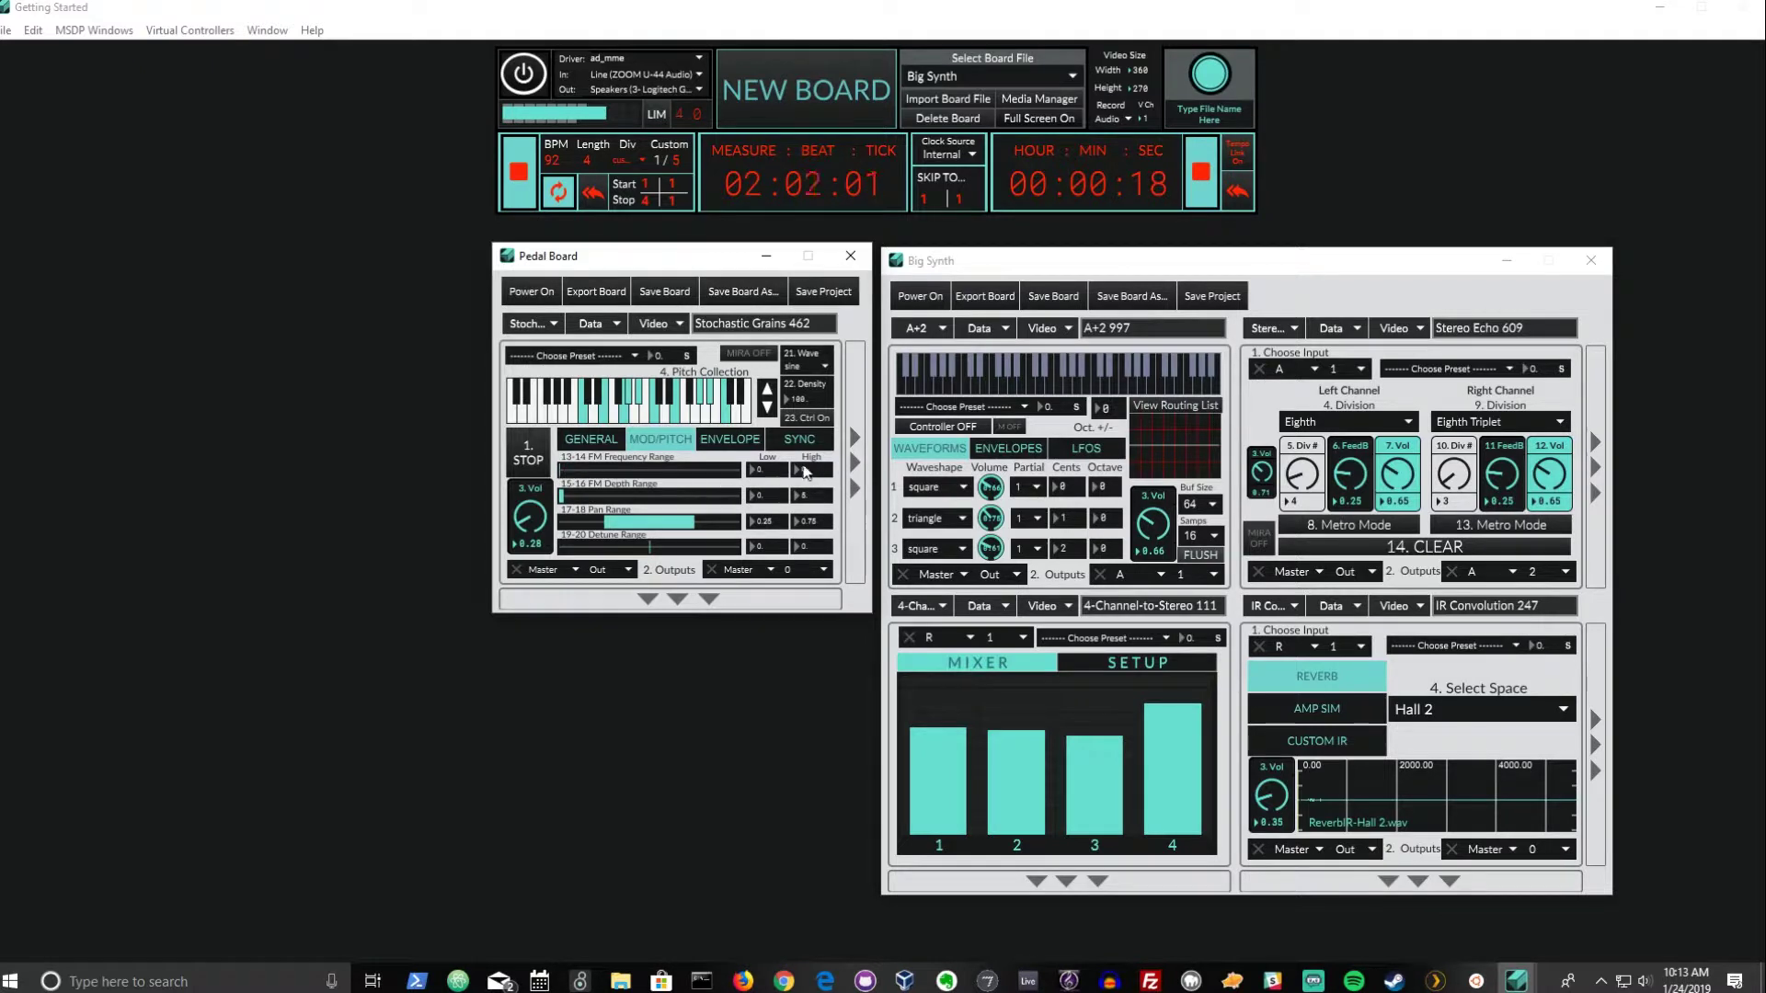
pyautogui.click(560, 497)
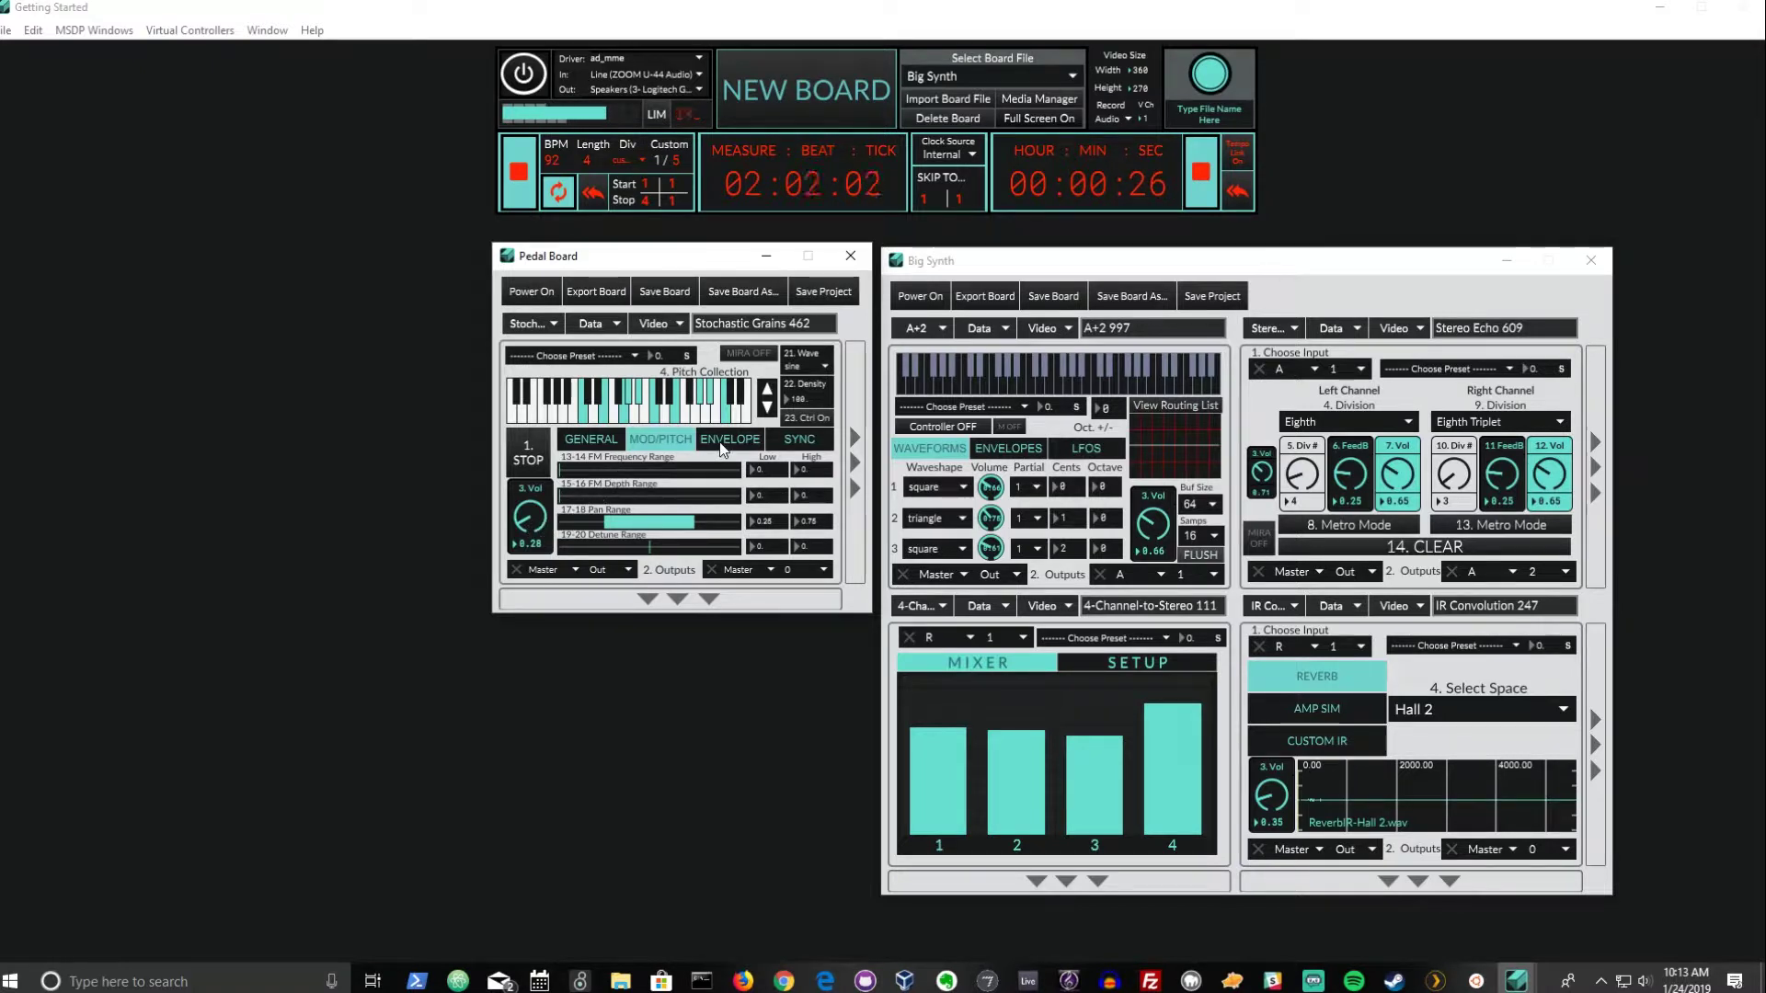
# Set the Stochastic Grains wave to cello after trying saw2 and dbass, and lower the module's volume to 0.24.
pyautogui.click(813, 367)
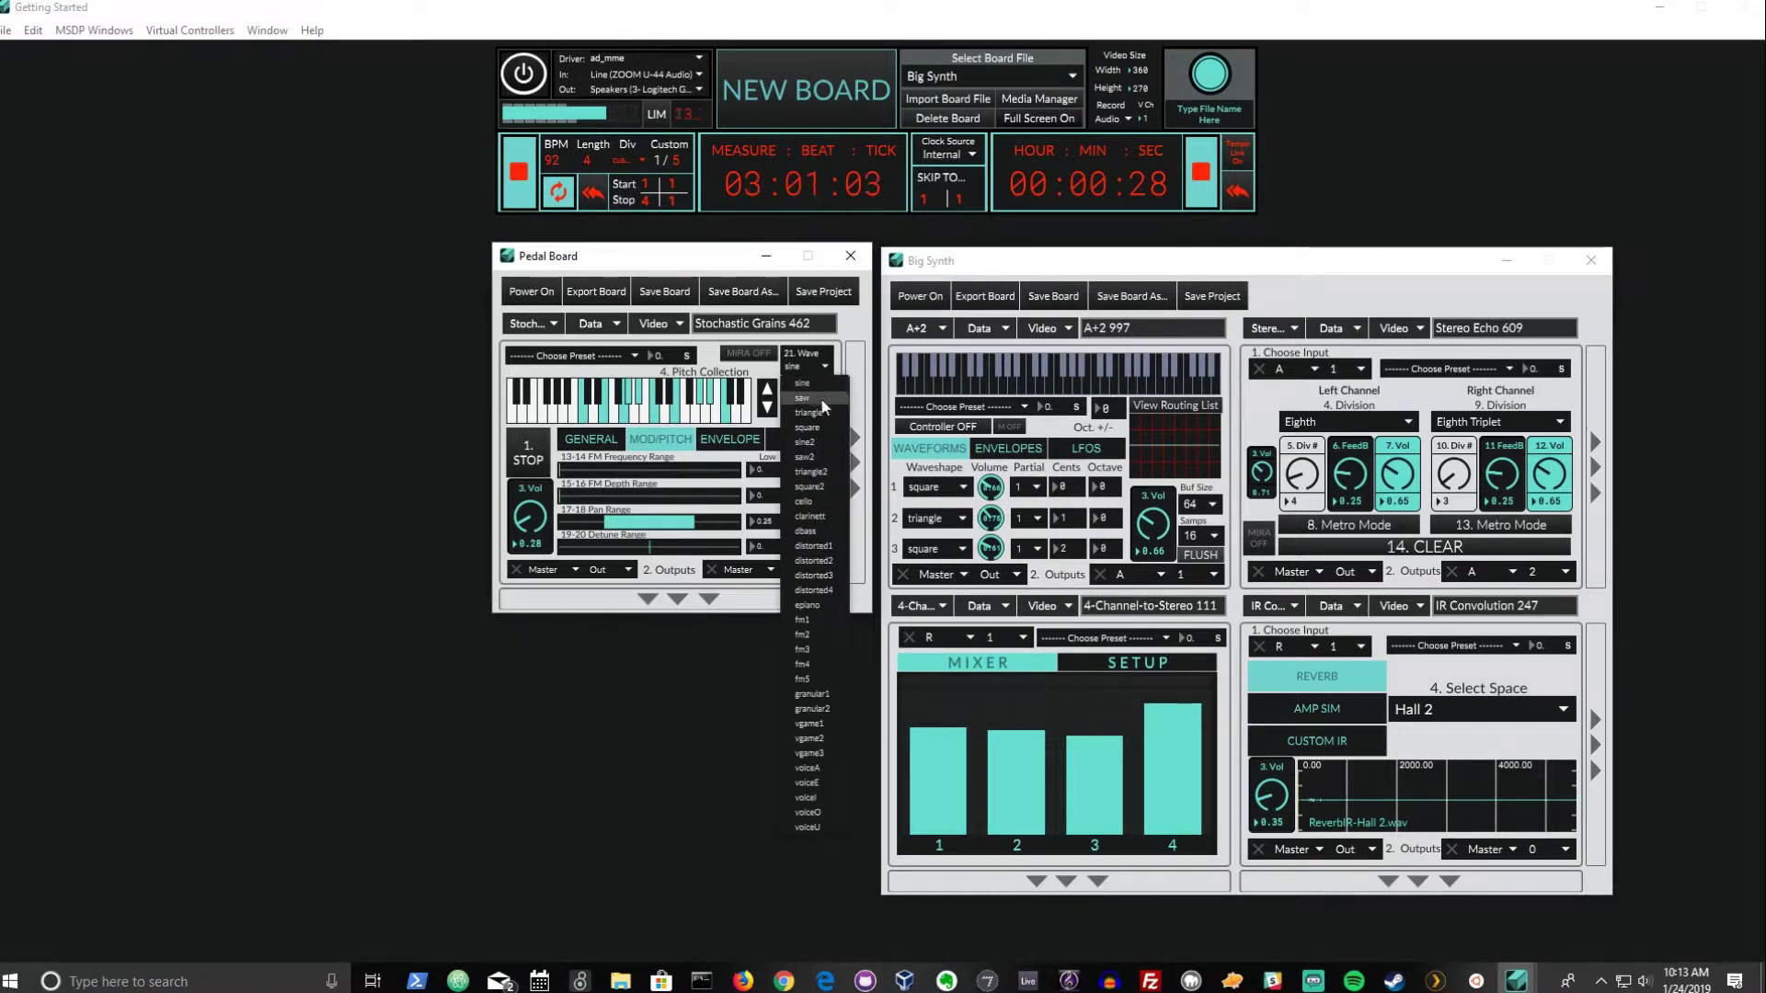
pyautogui.click(825, 457)
pyautogui.click(810, 366)
pyautogui.click(814, 532)
pyautogui.click(798, 362)
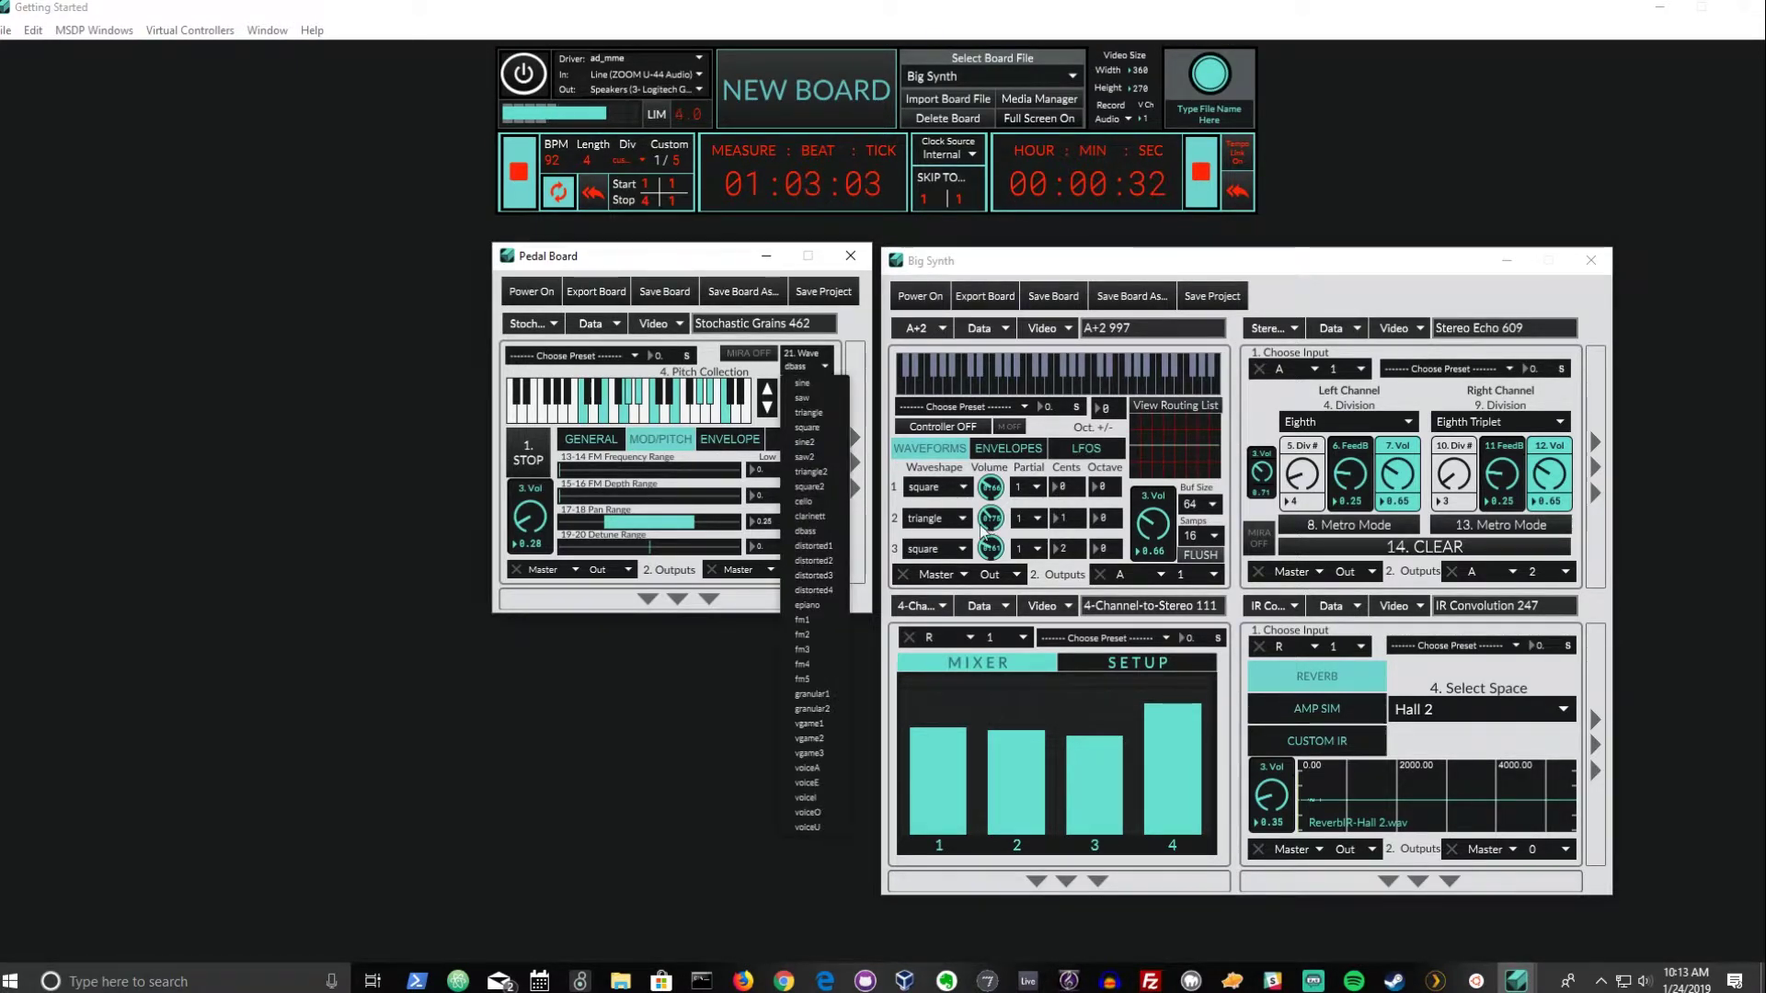
pyautogui.click(818, 502)
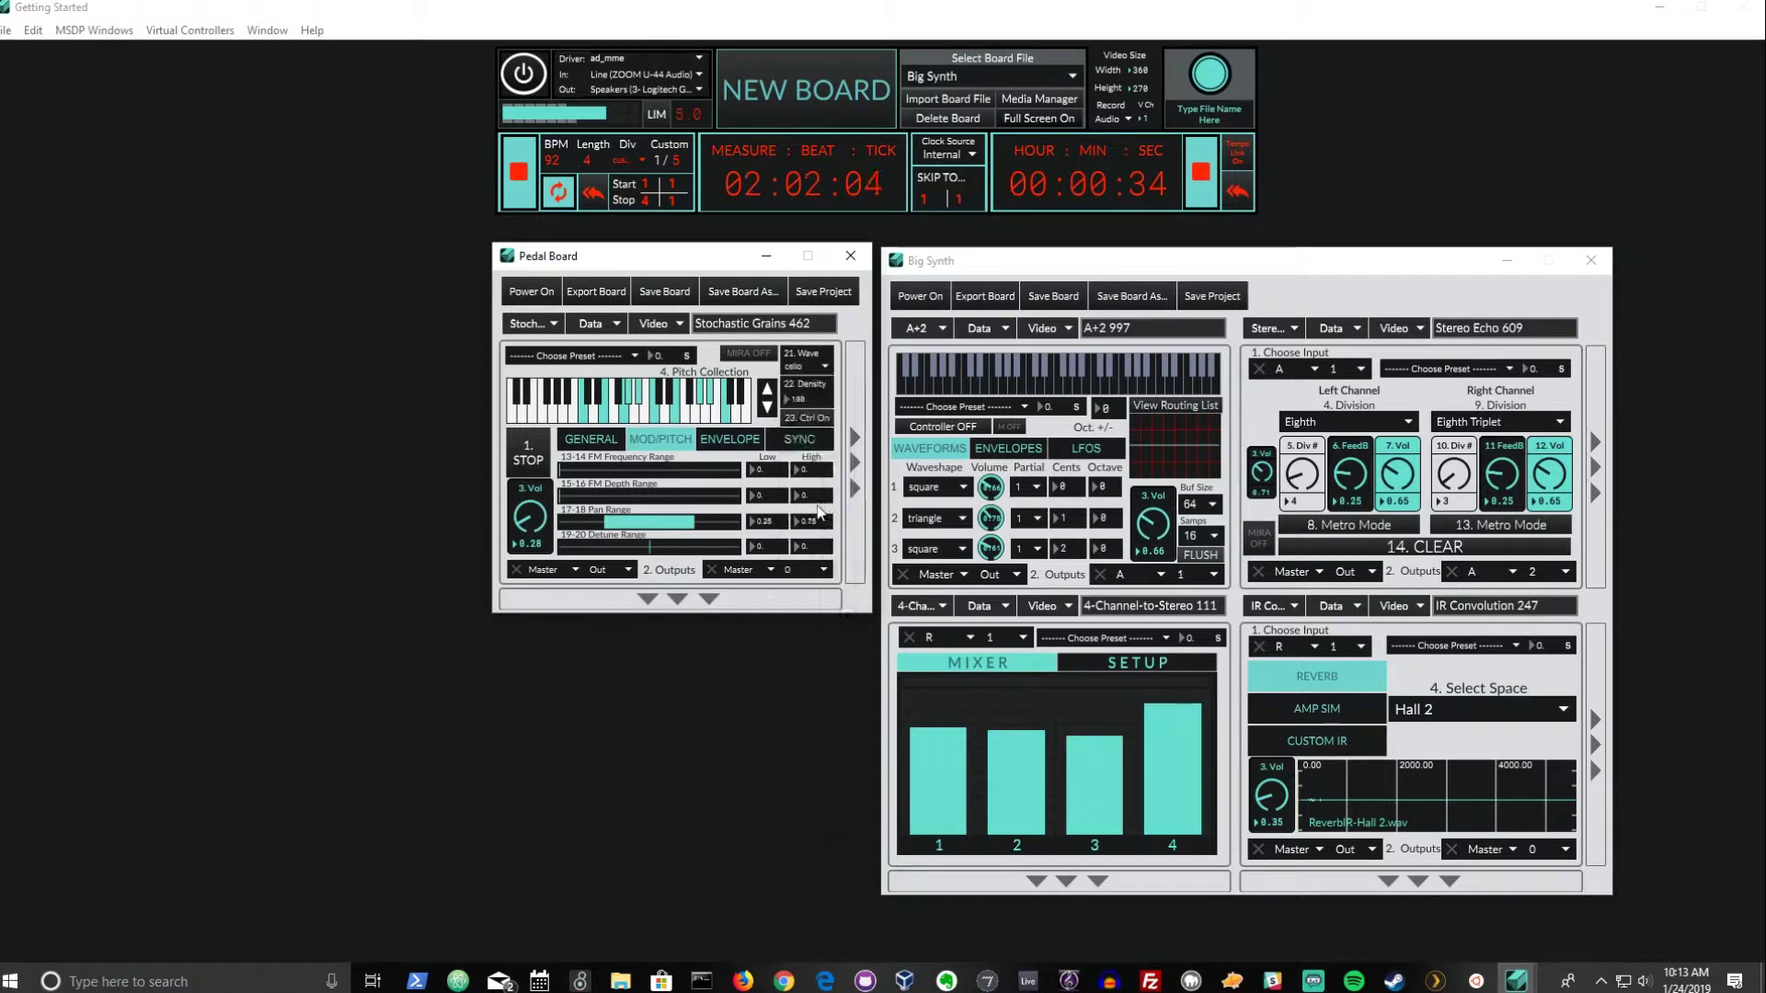
pyautogui.moveTo(526, 521); pyautogui.dragTo(521, 531)
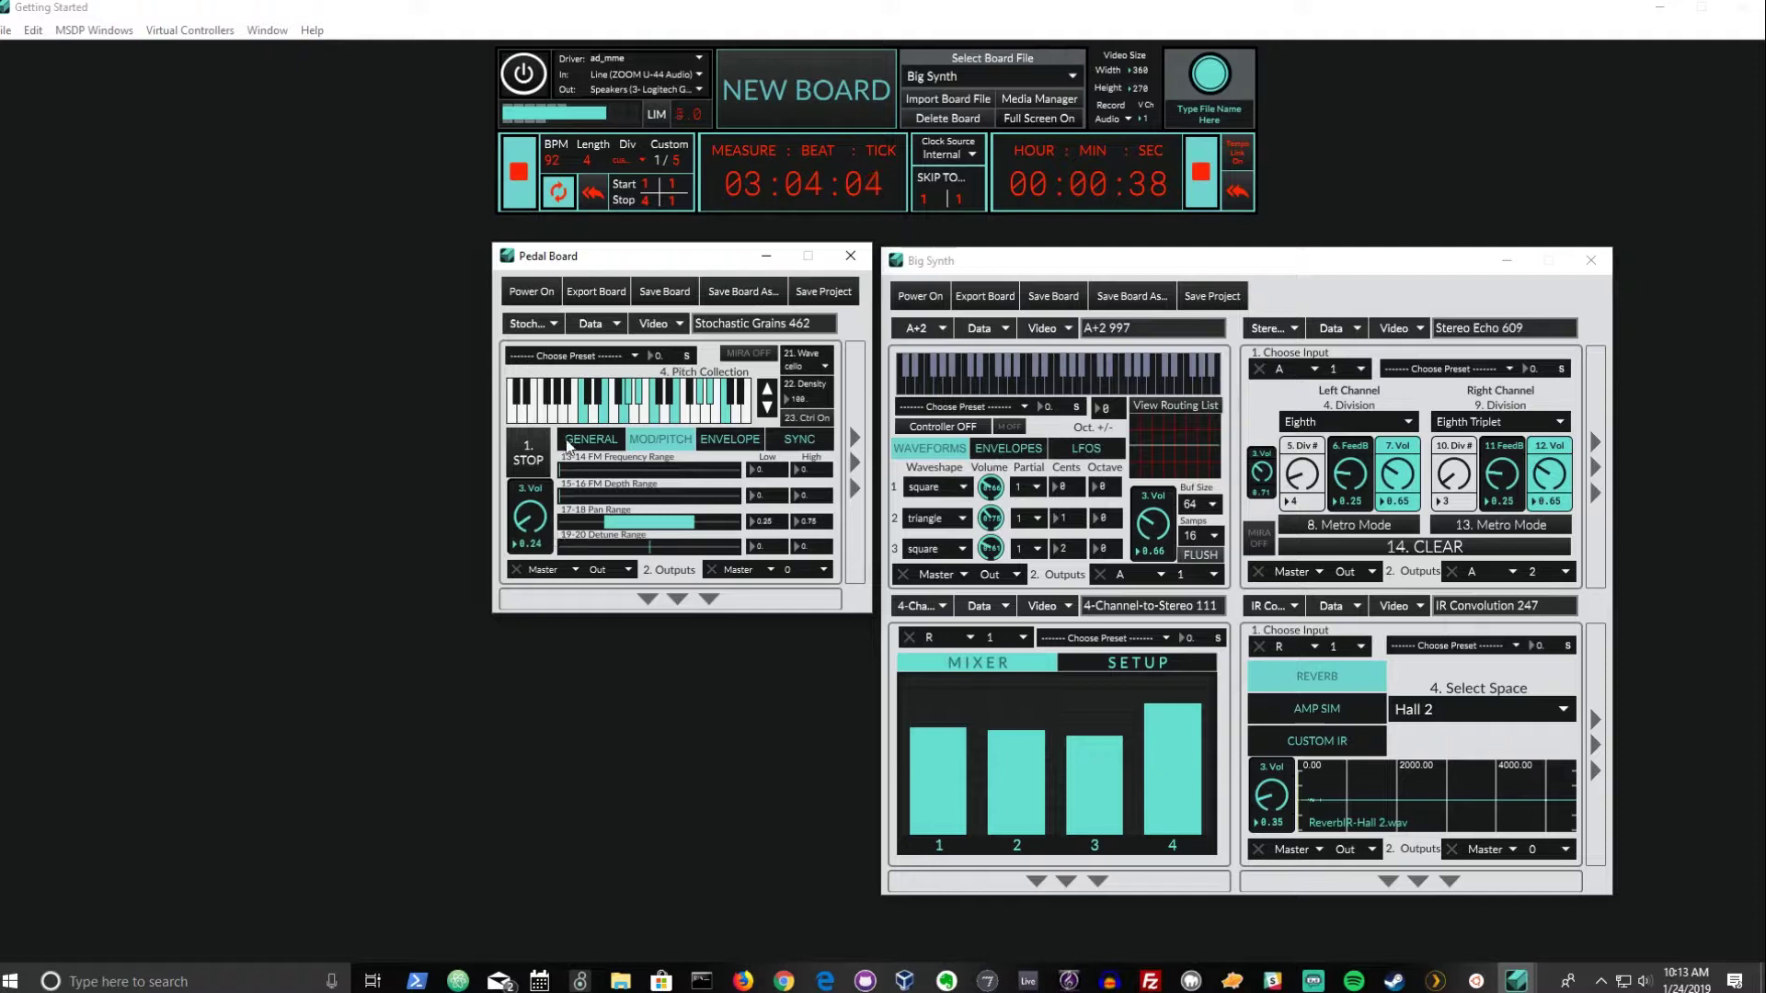
# Set the global transport's division to eighth while it plays, and stop the transport after listening.
pyautogui.click(630, 163)
pyautogui.click(632, 180)
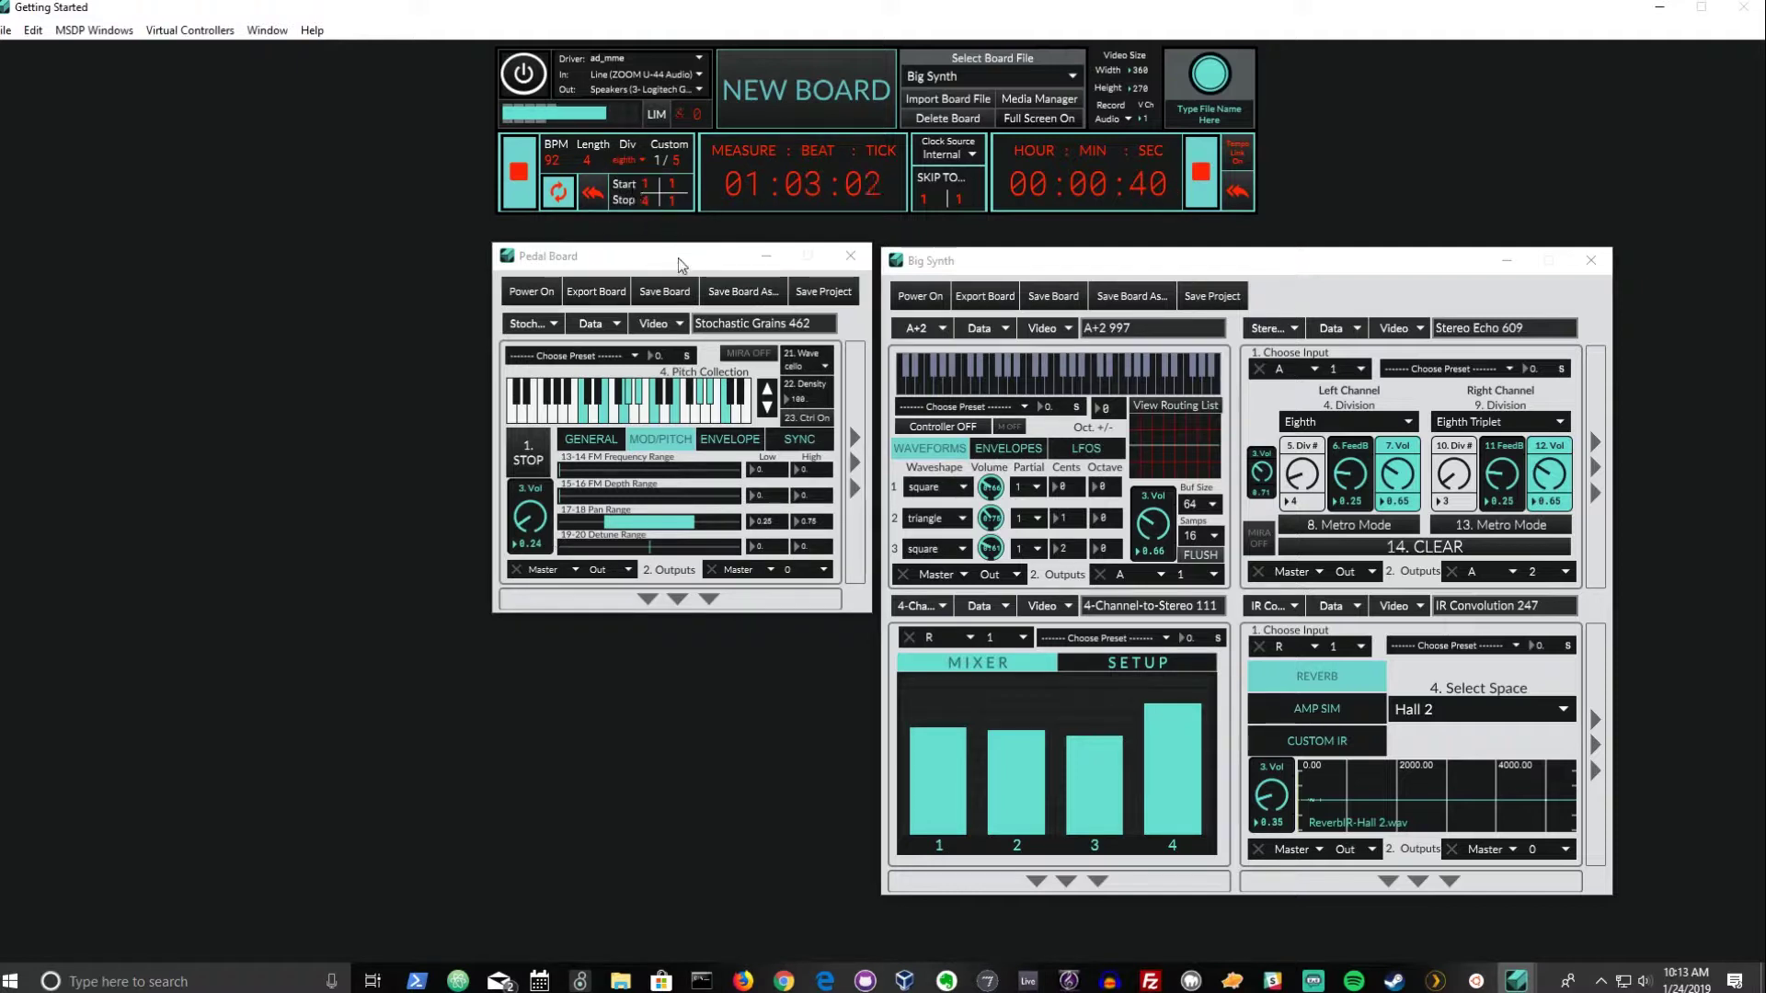
pyautogui.click(676, 270)
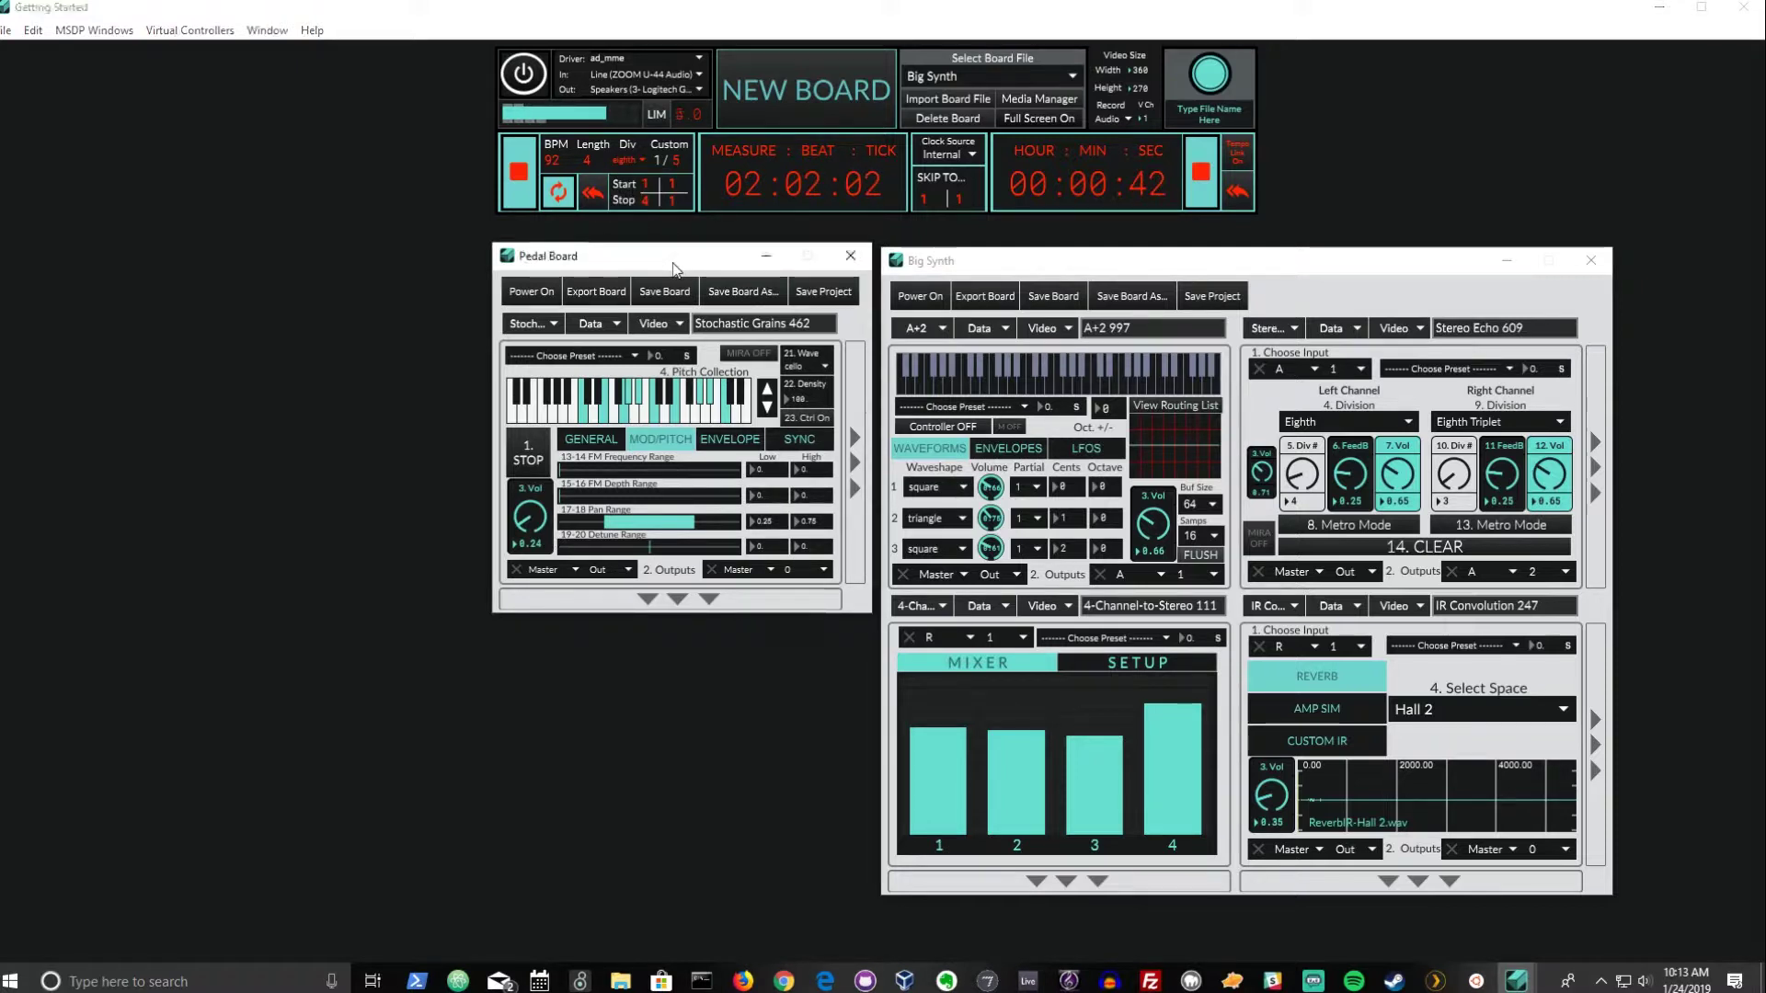
pyautogui.click(523, 177)
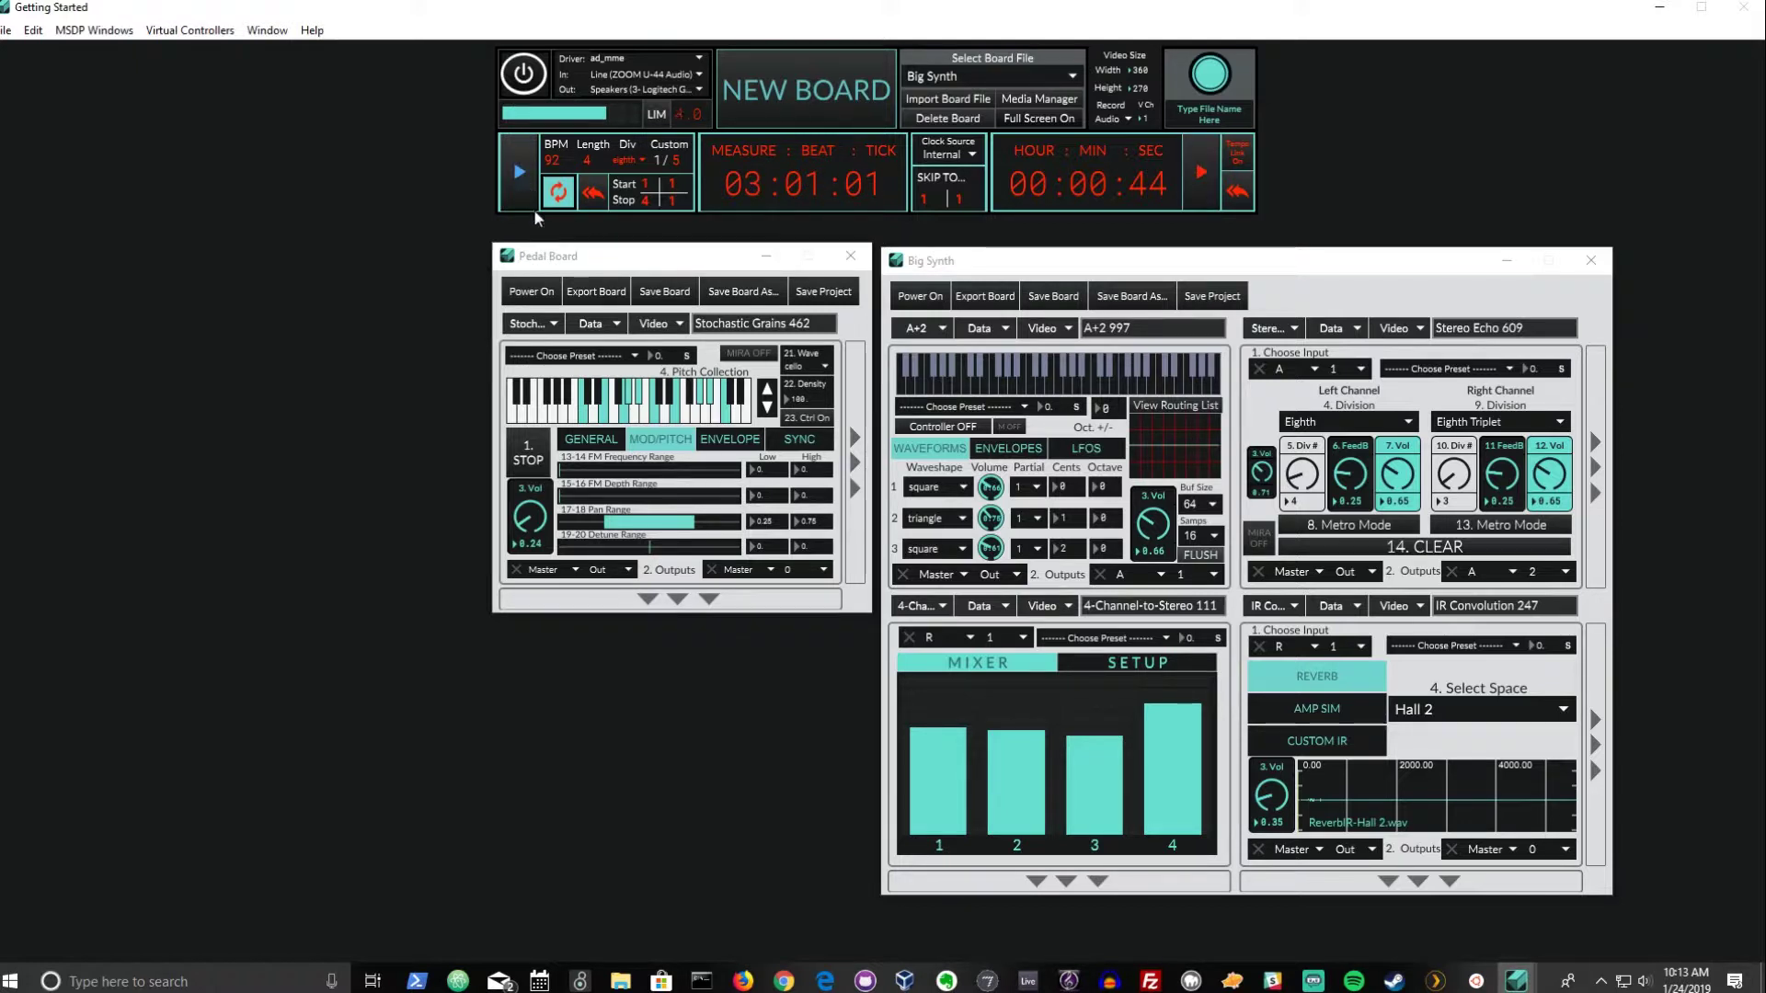
# Set the Stochastic Grains sync interval to 16th and duration to 32nd, and briefly run the global transport to hear it.
pyautogui.click(789, 440)
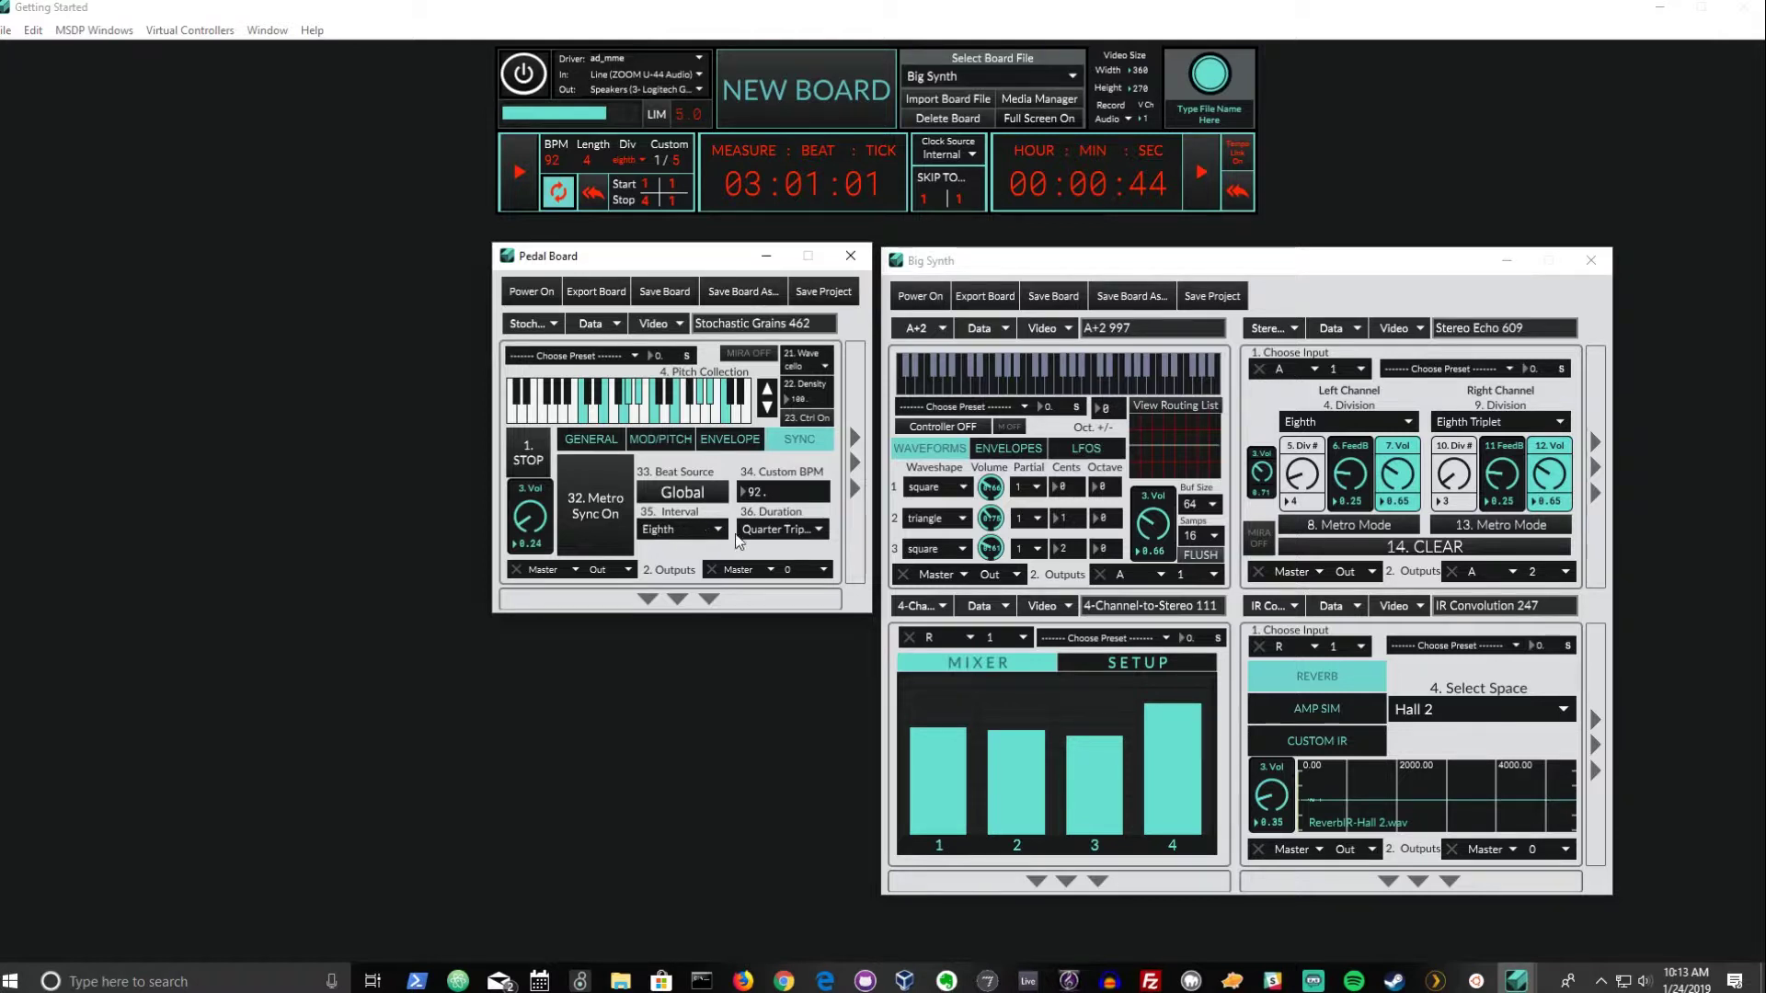
pyautogui.click(786, 529)
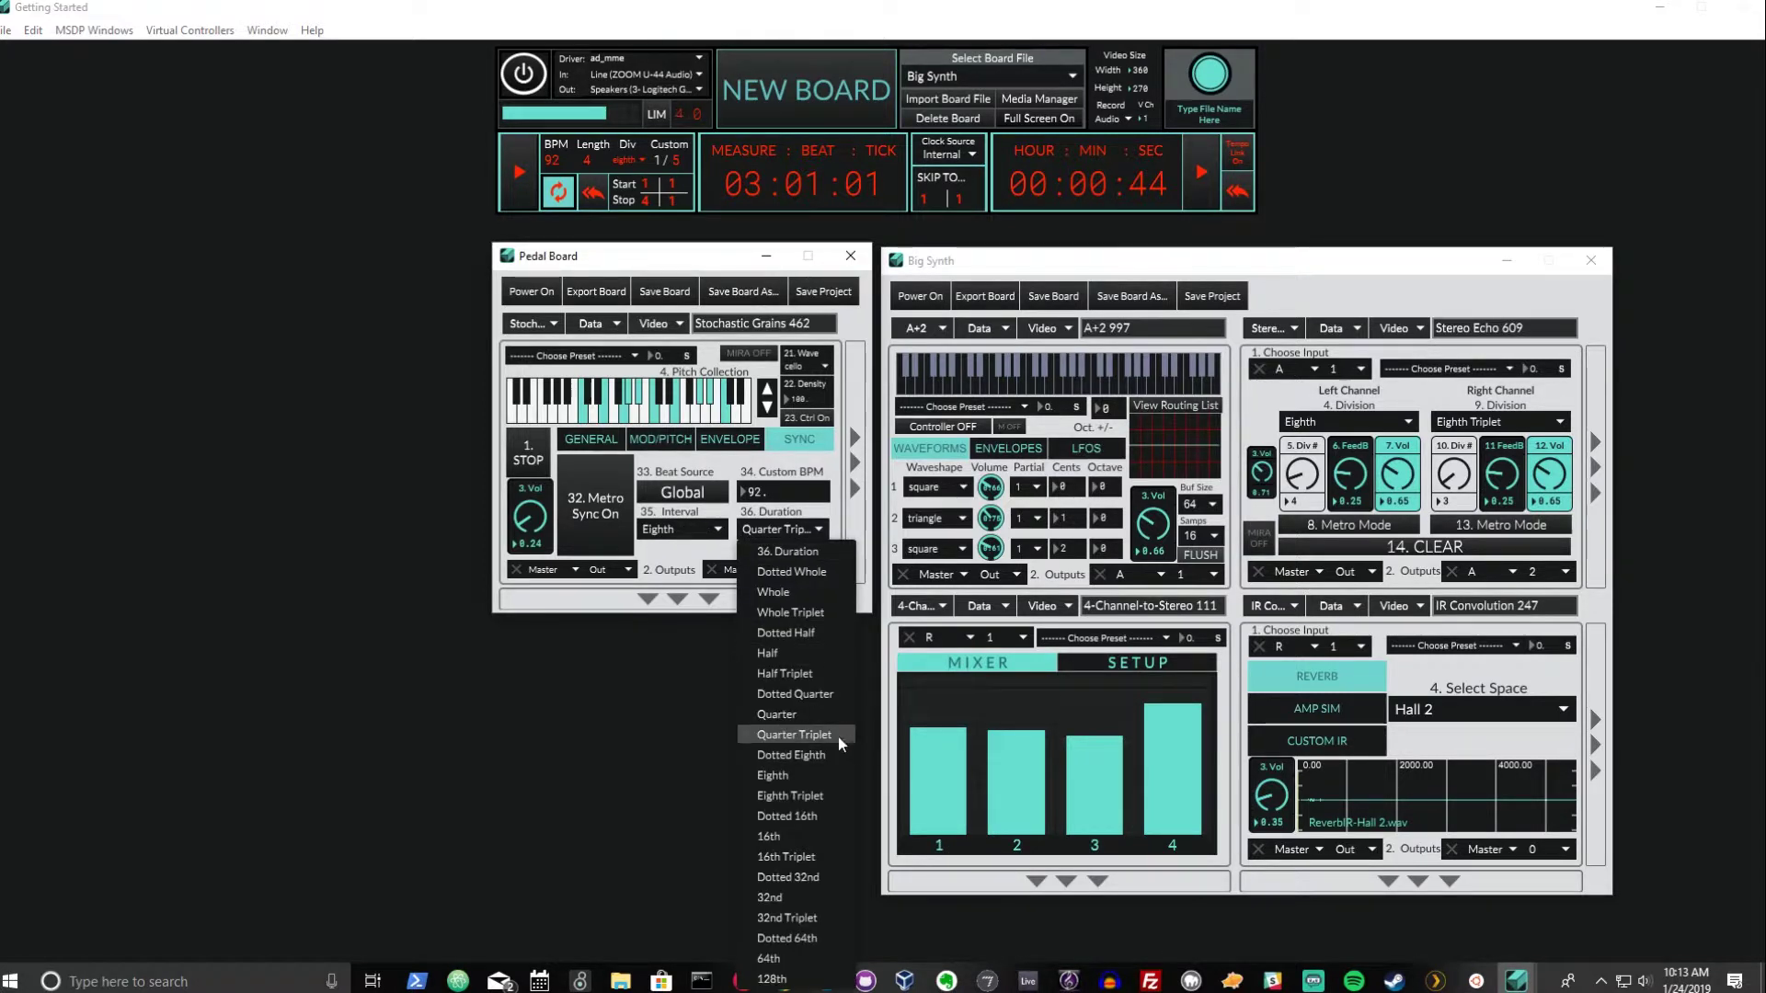
pyautogui.click(681, 550)
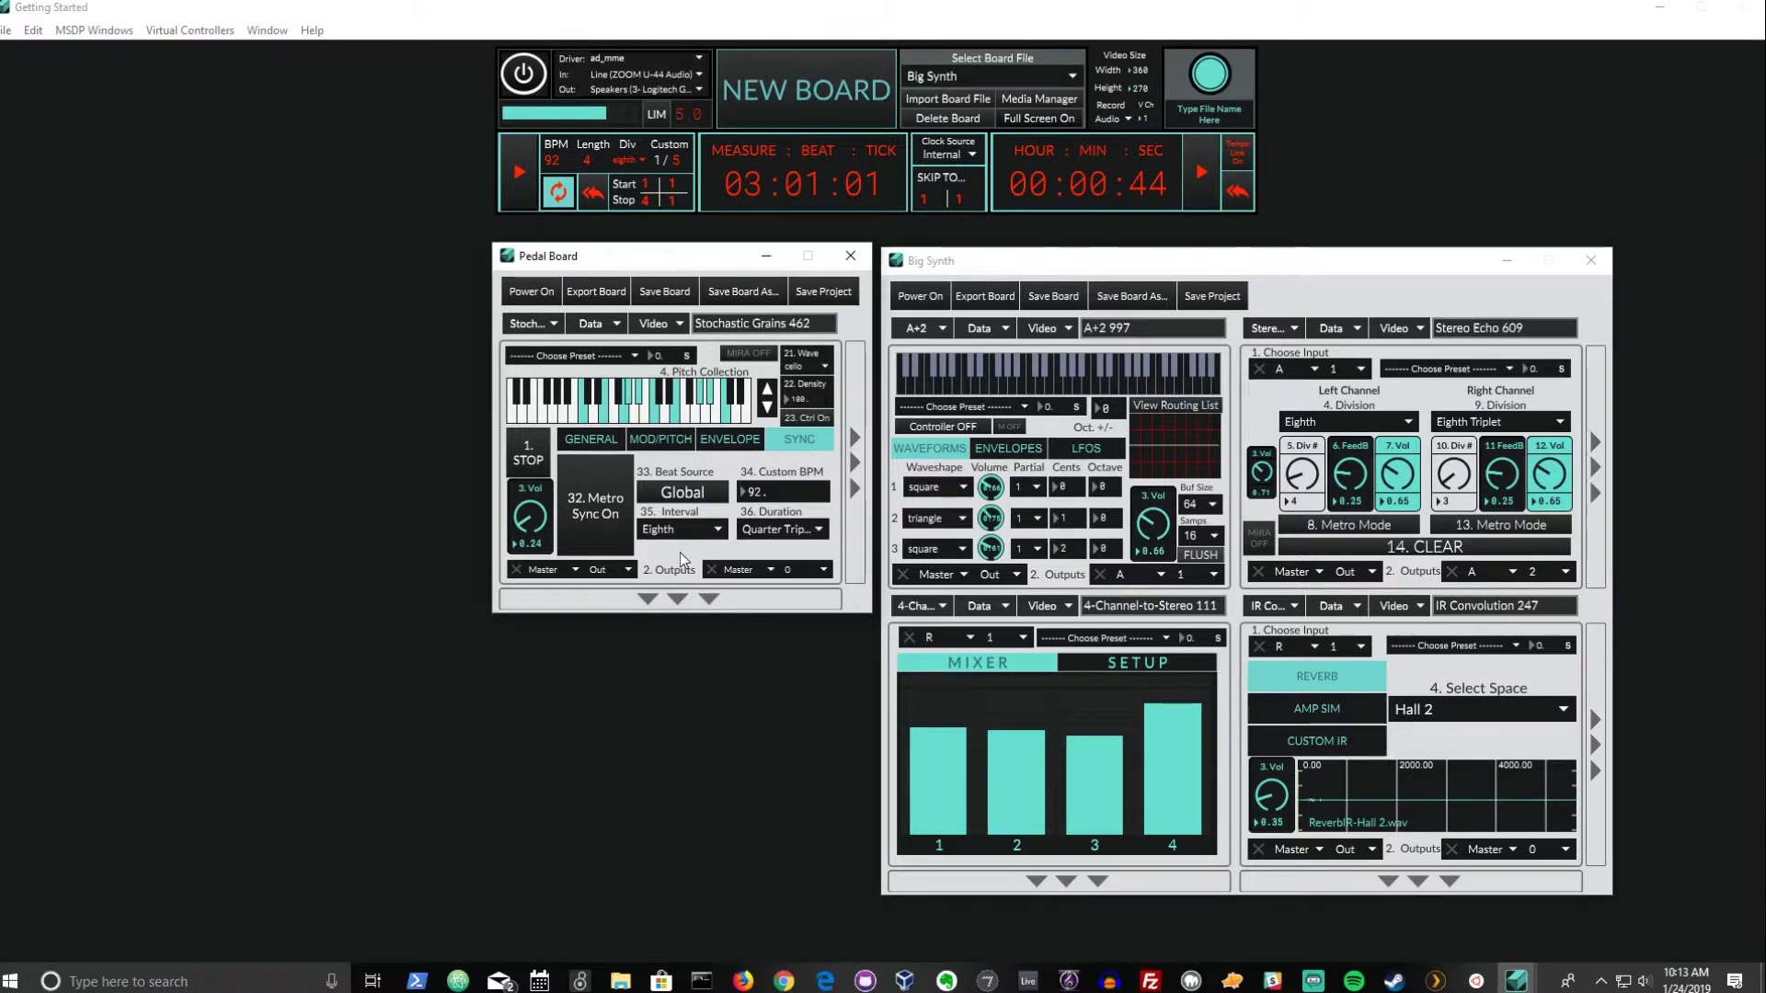
pyautogui.click(682, 537)
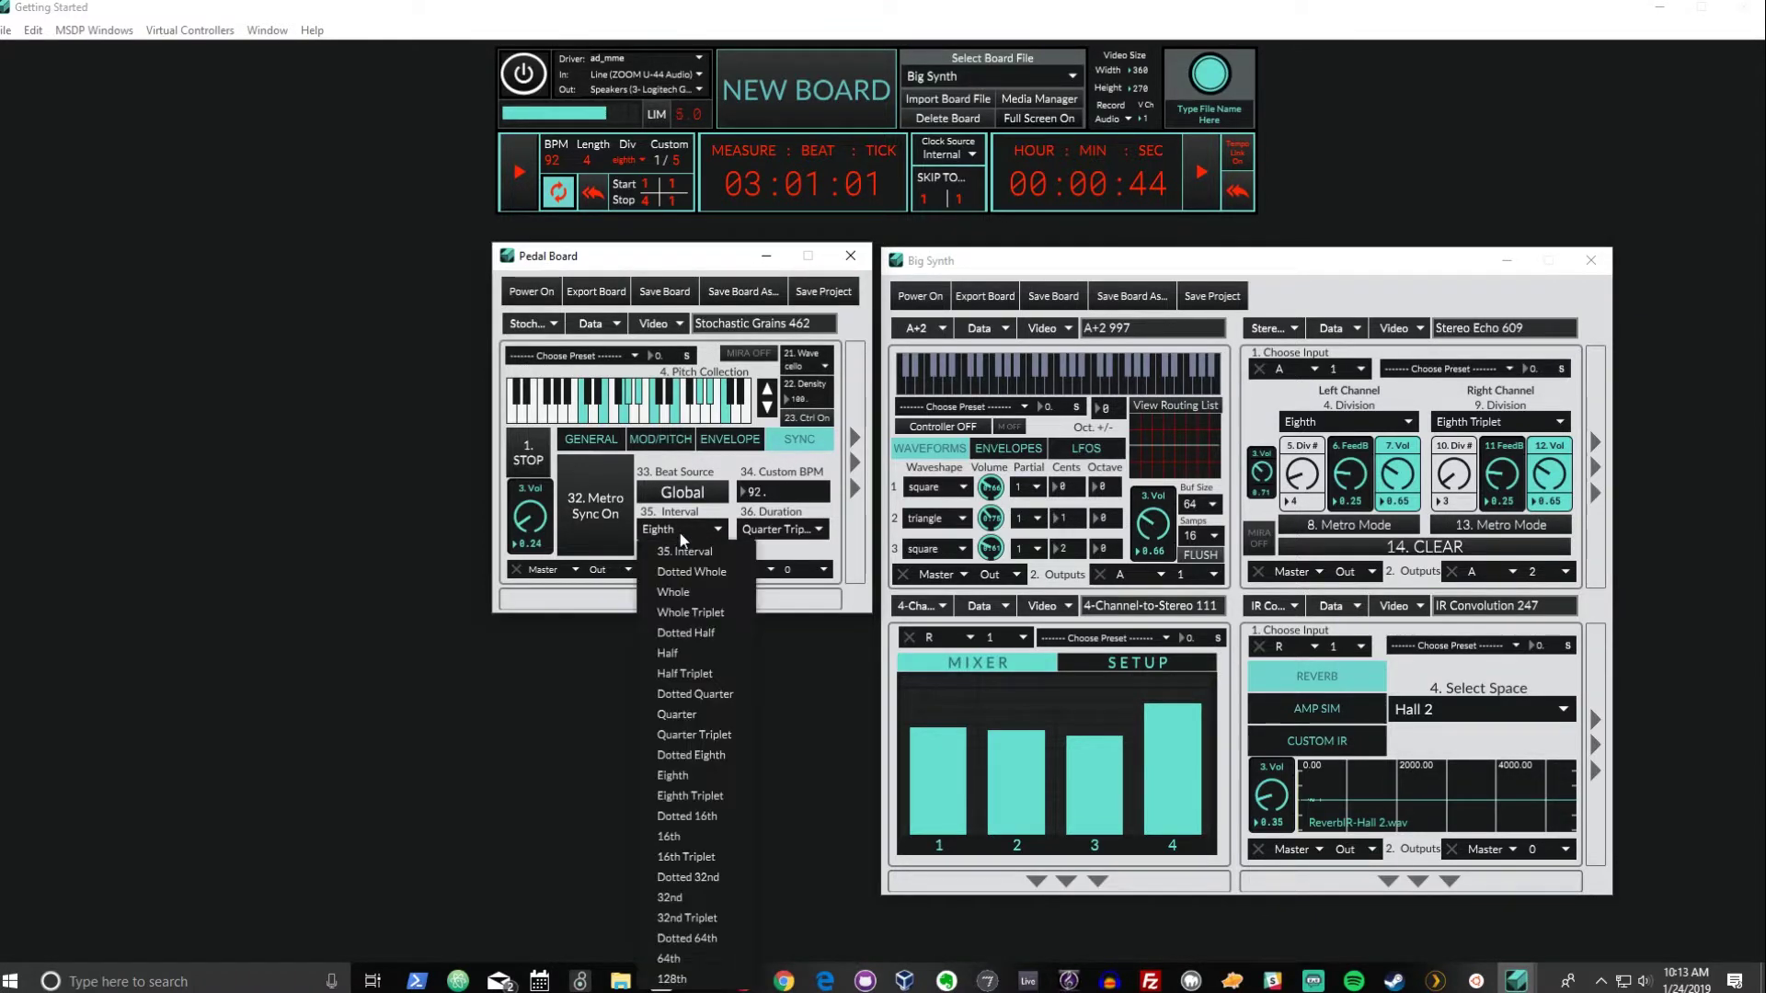
pyautogui.click(710, 836)
pyautogui.click(769, 530)
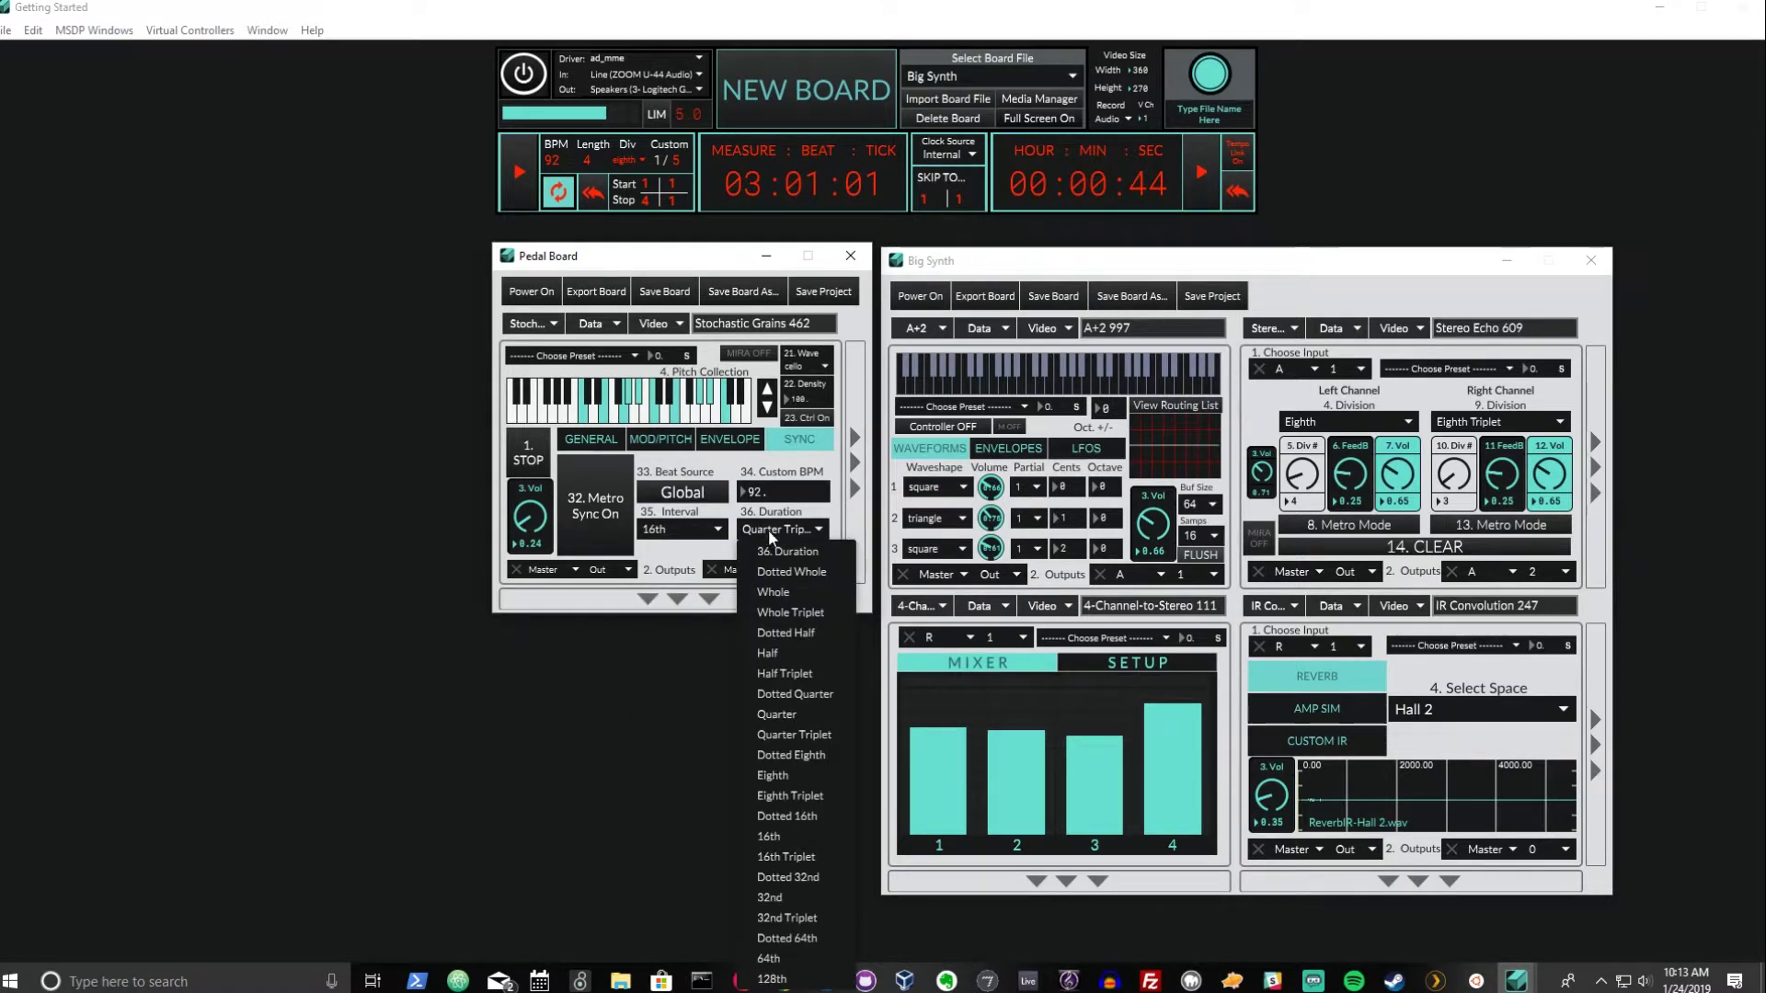
pyautogui.click(797, 893)
pyautogui.click(512, 176)
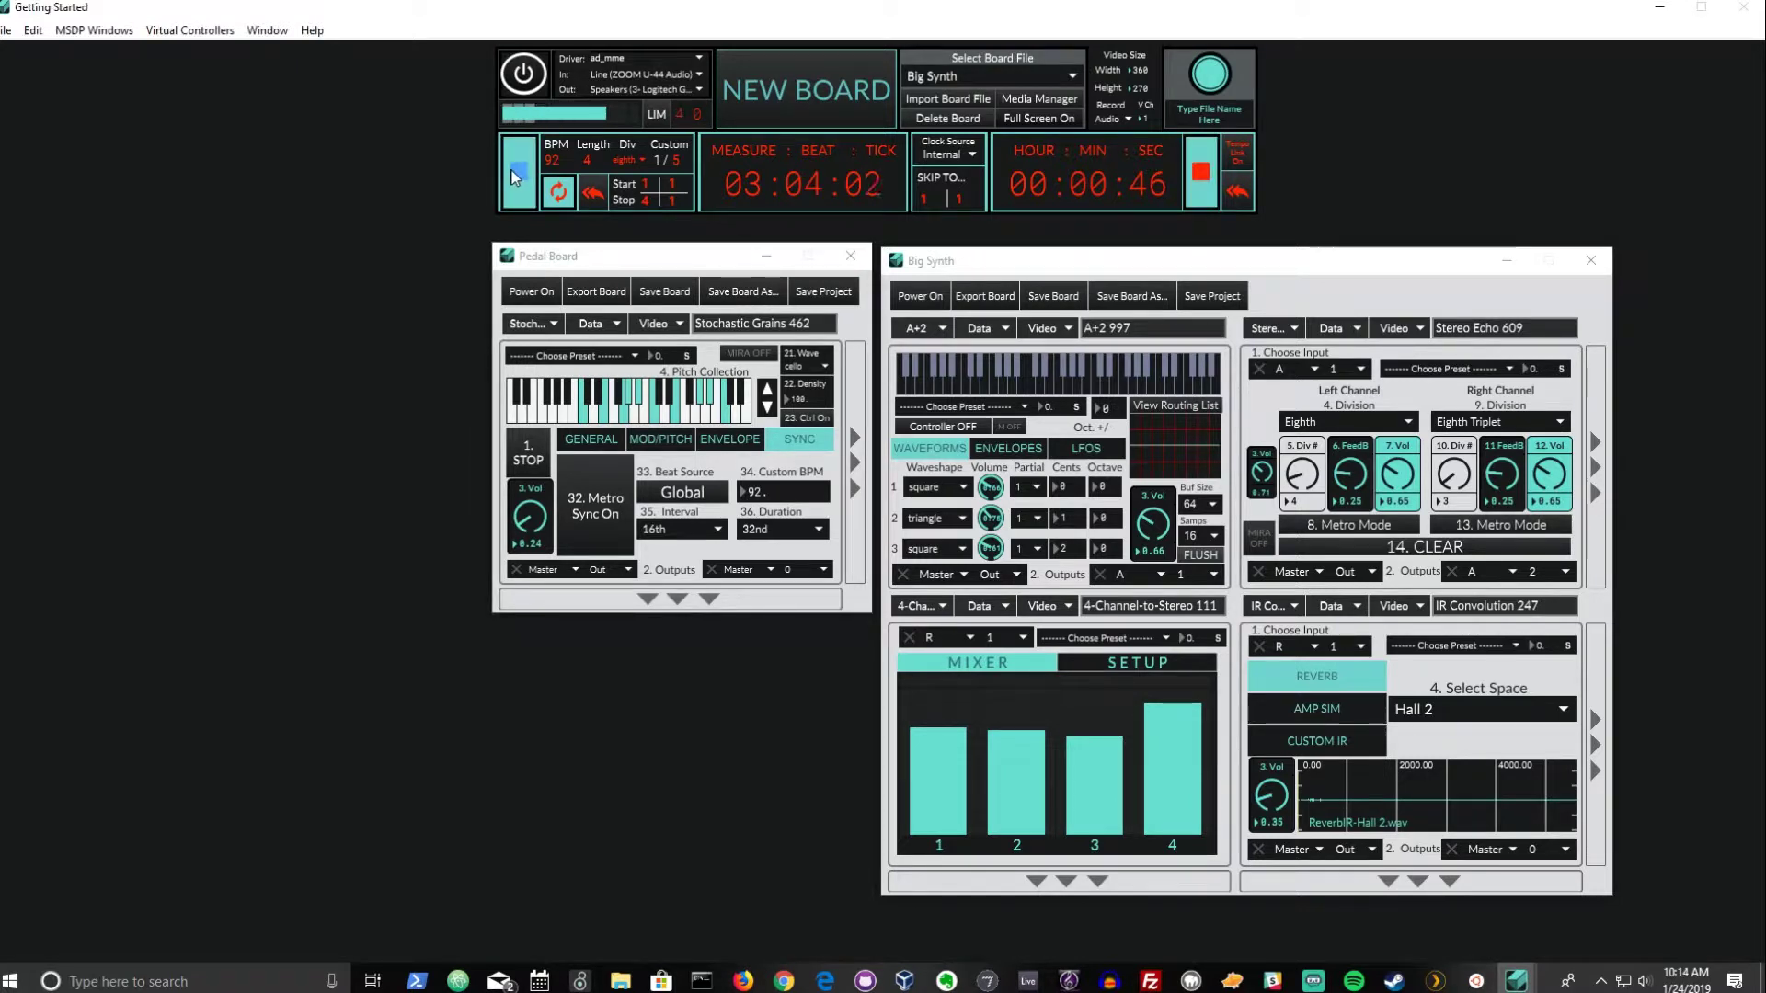
pyautogui.click(514, 176)
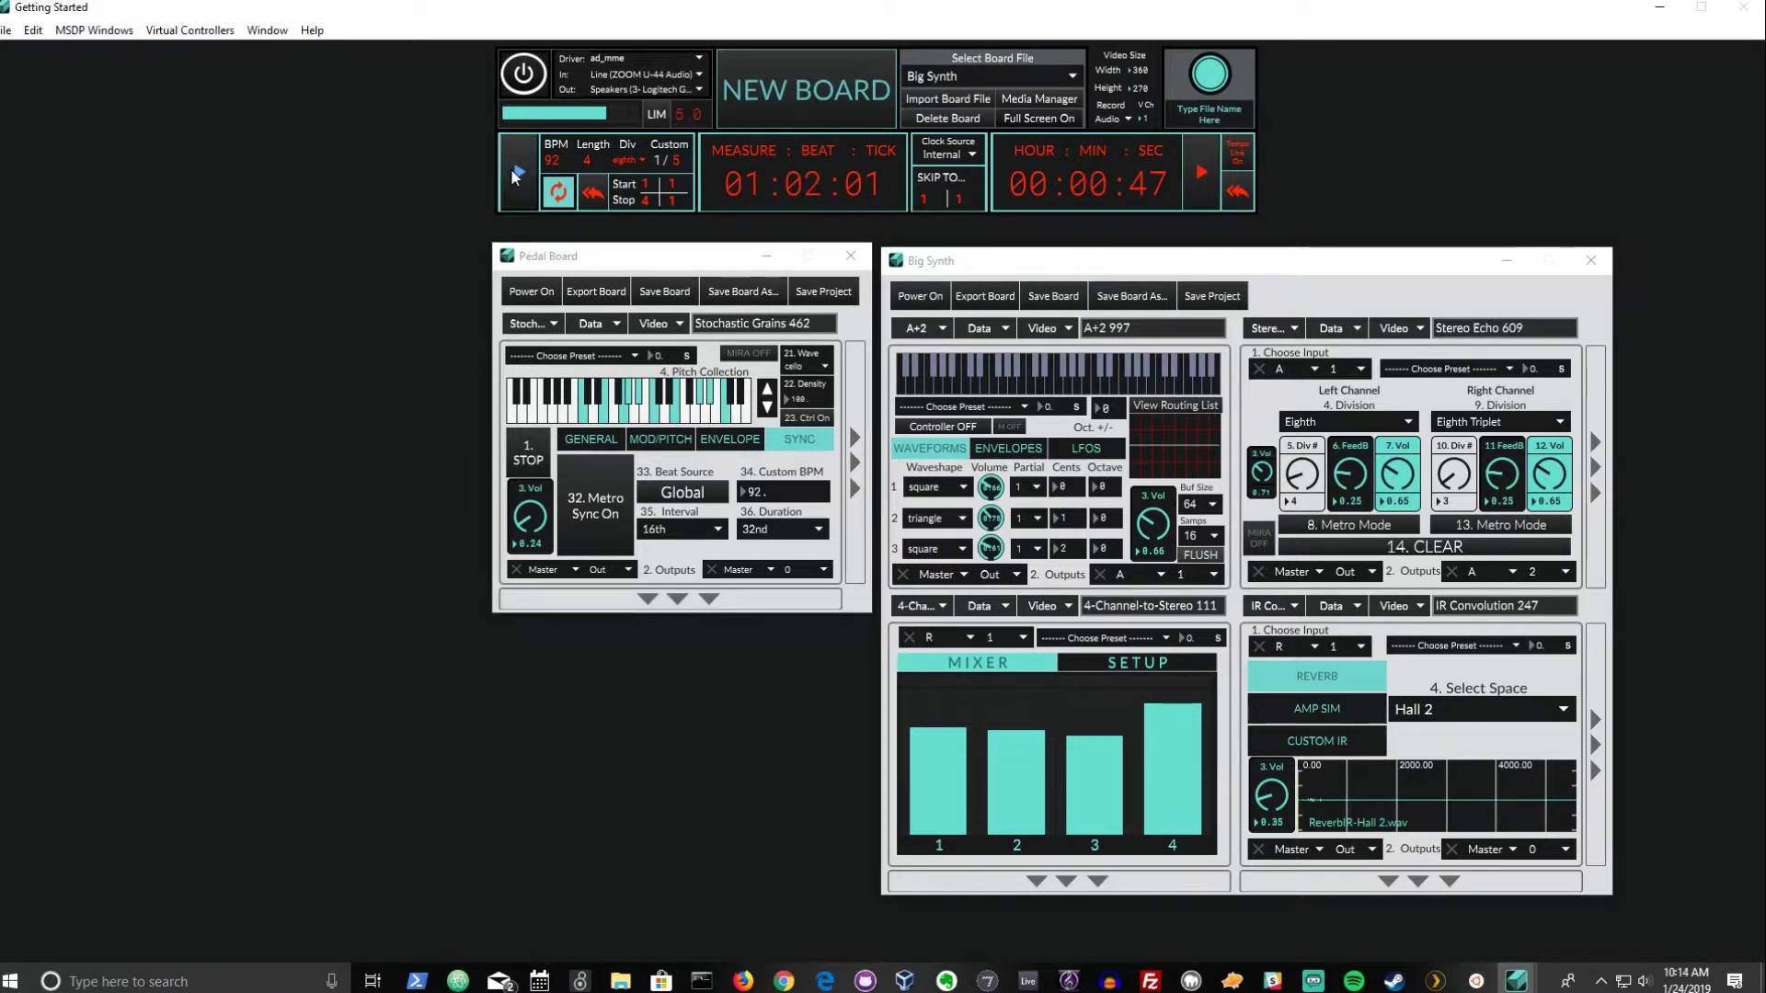
# With the transport running, narrow the Stochastic Grains envelope to attack about 12.3, release about 30.8 and sustain about 0.92 to 1.
pyautogui.click(722, 439)
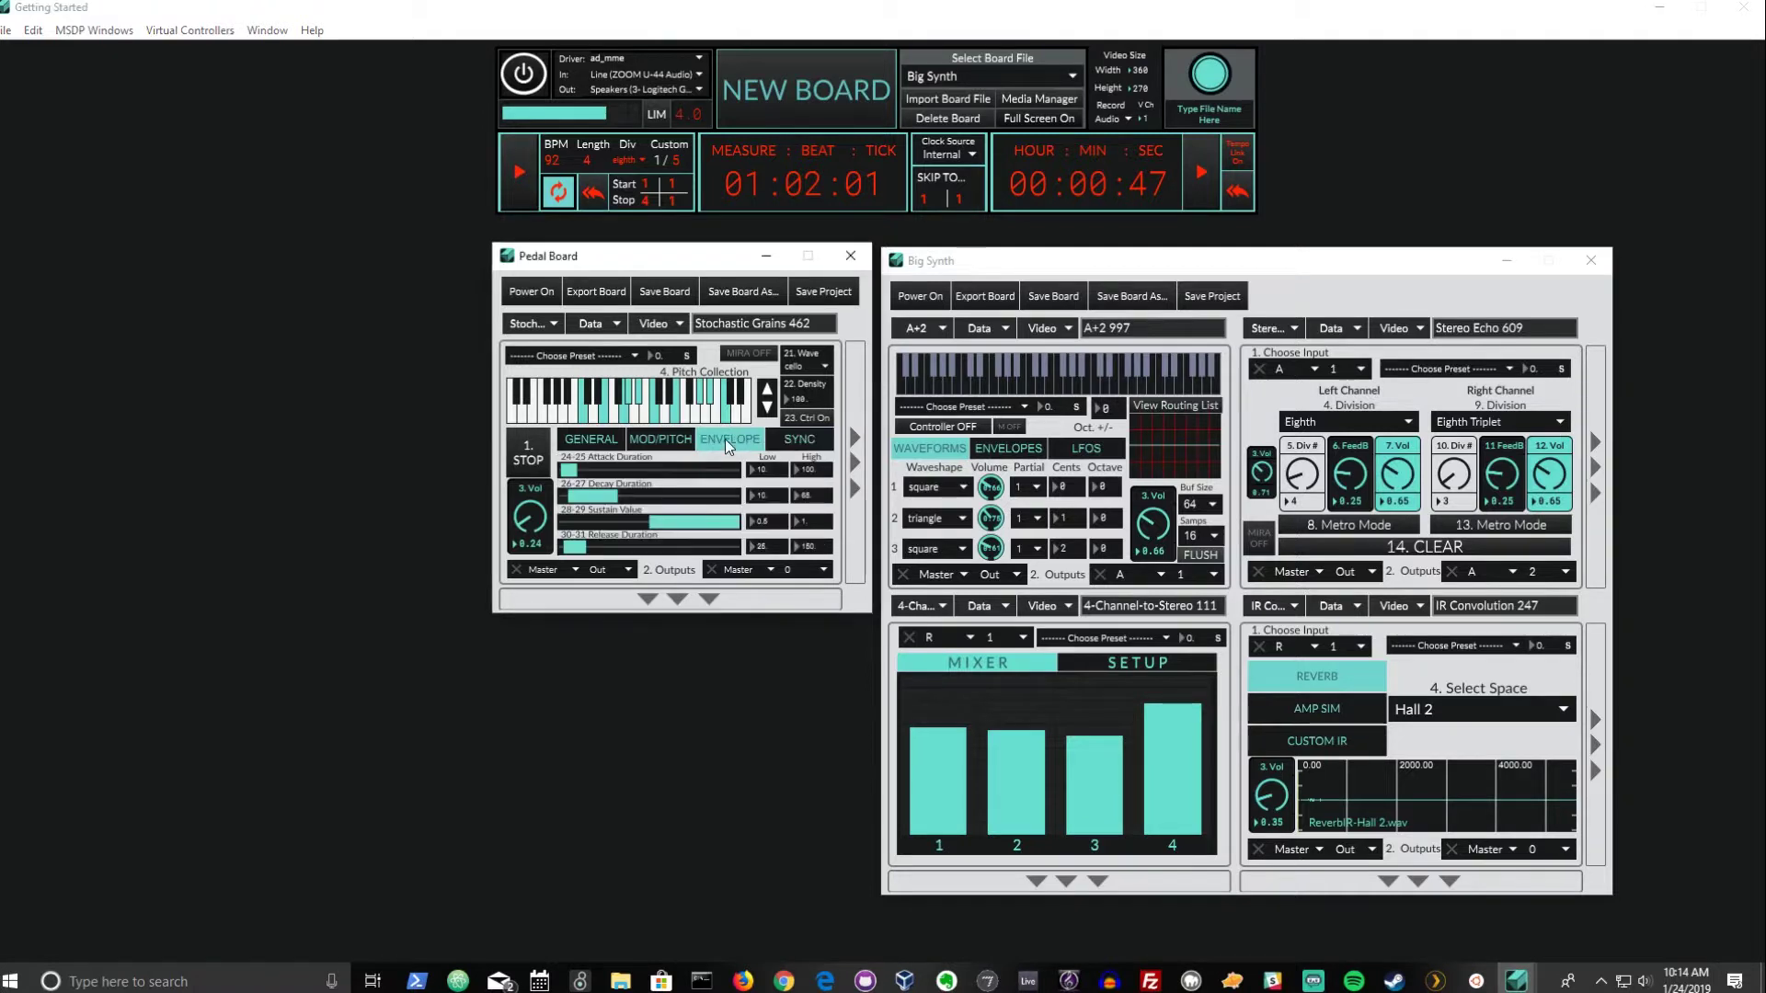
pyautogui.click(563, 470)
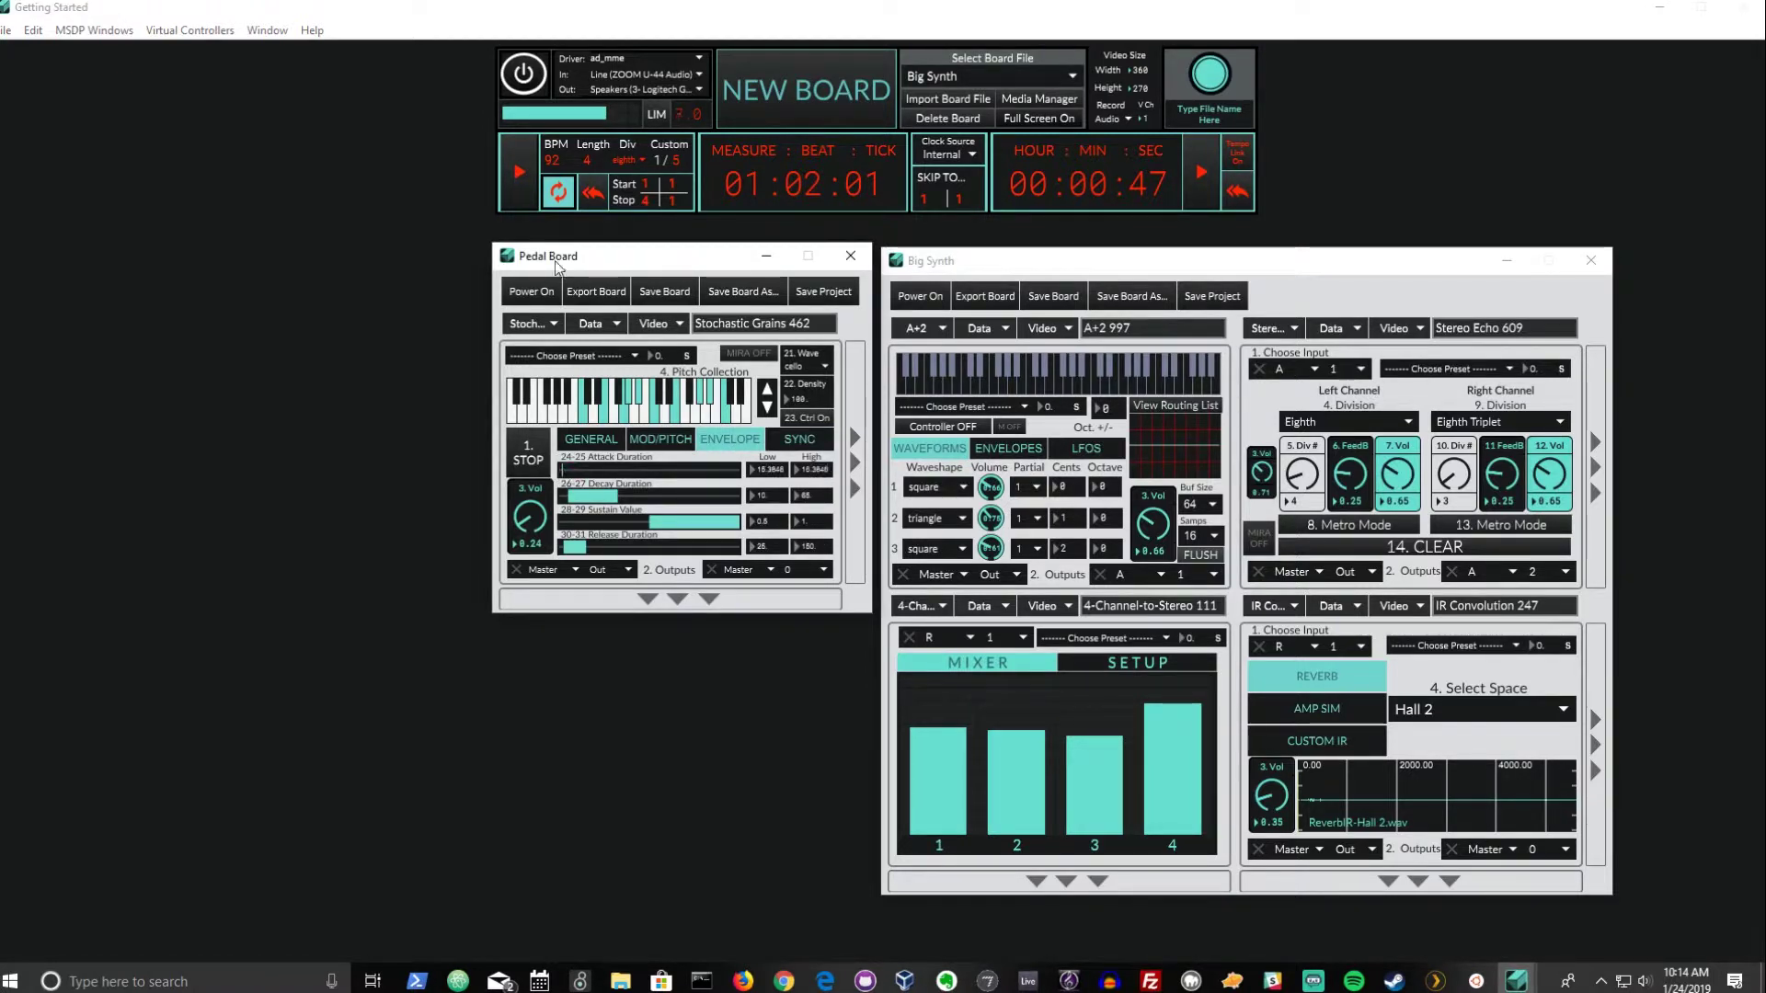
pyautogui.press('space')
pyautogui.click(566, 547)
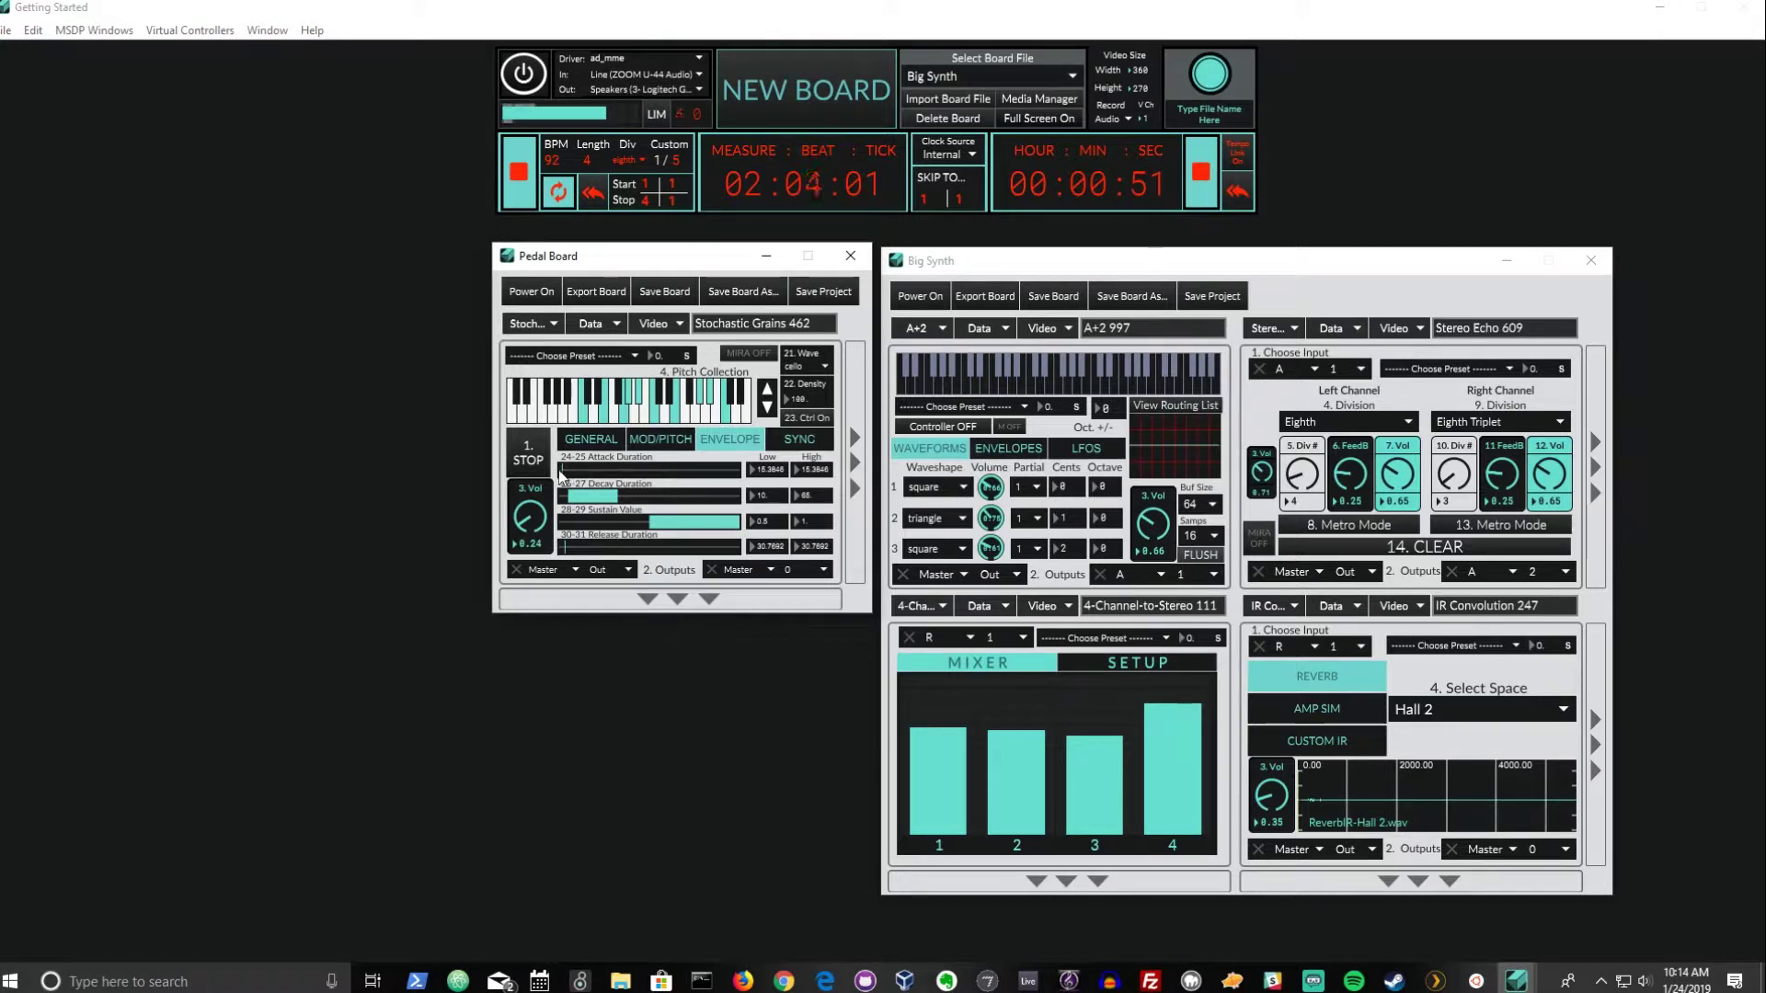
pyautogui.click(562, 470)
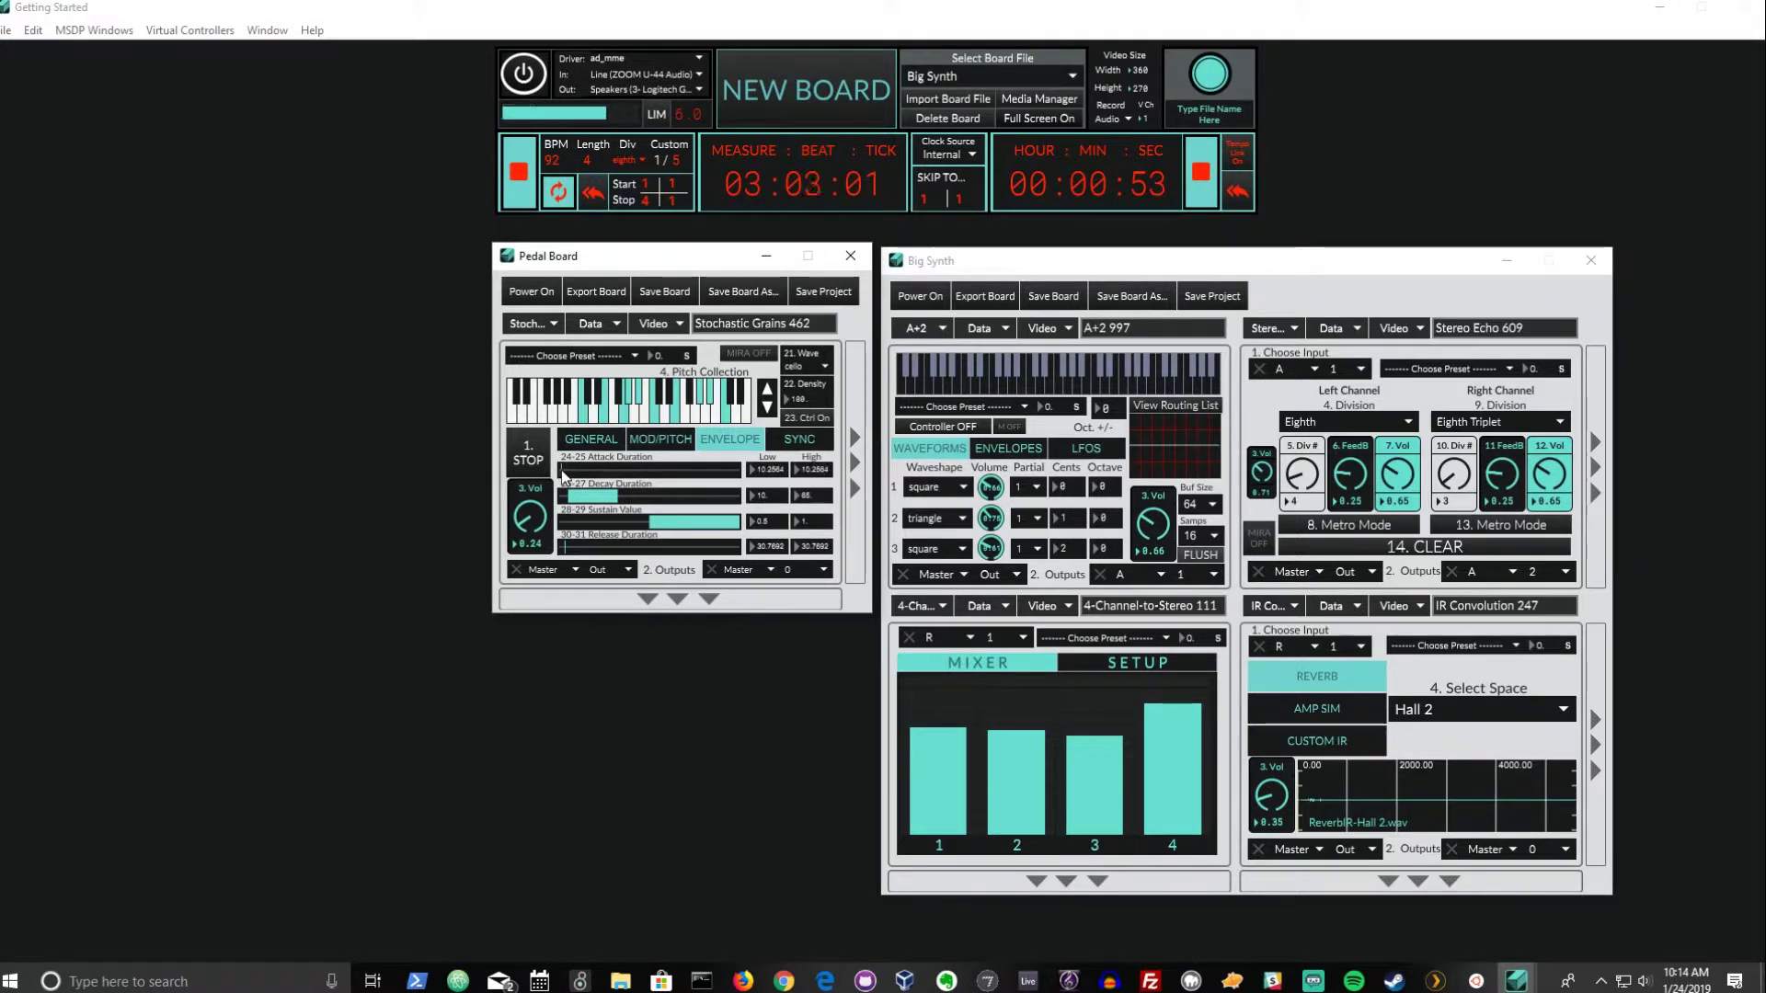
pyautogui.moveTo(641, 524); pyautogui.dragTo(742, 534)
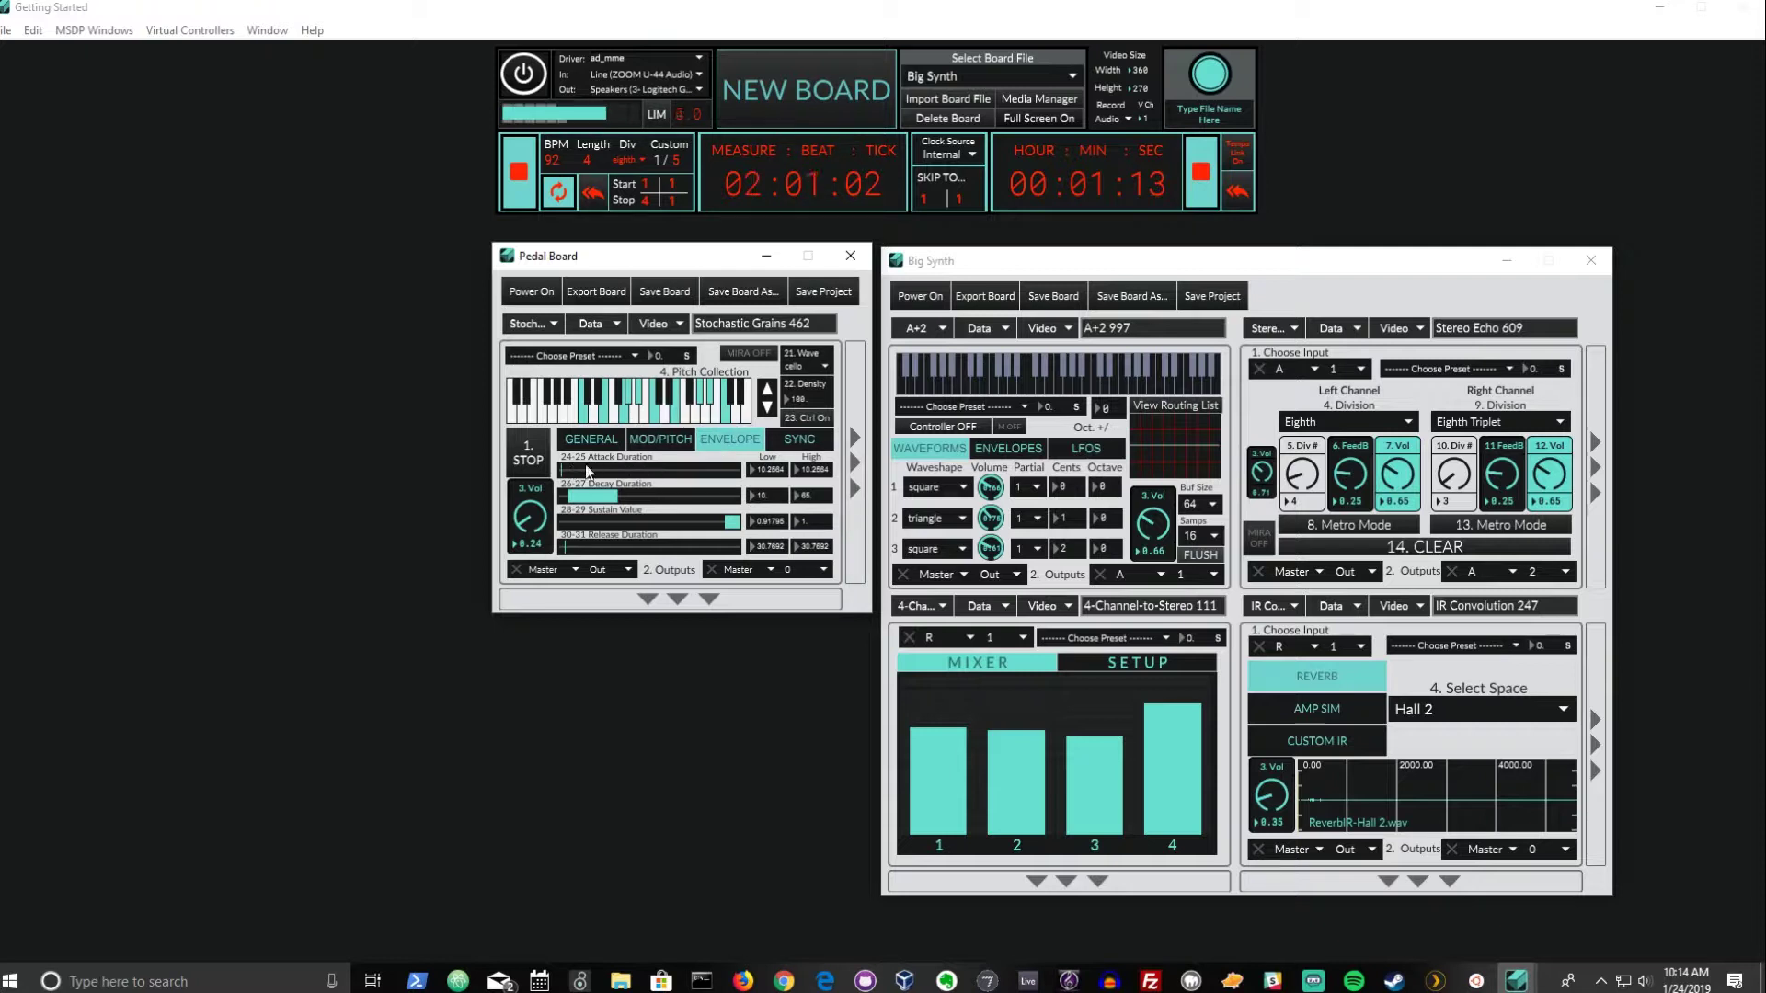
# Review the Stochastic Grains modulation and sync settings against the global transport while it plays.
pyautogui.click(602, 439)
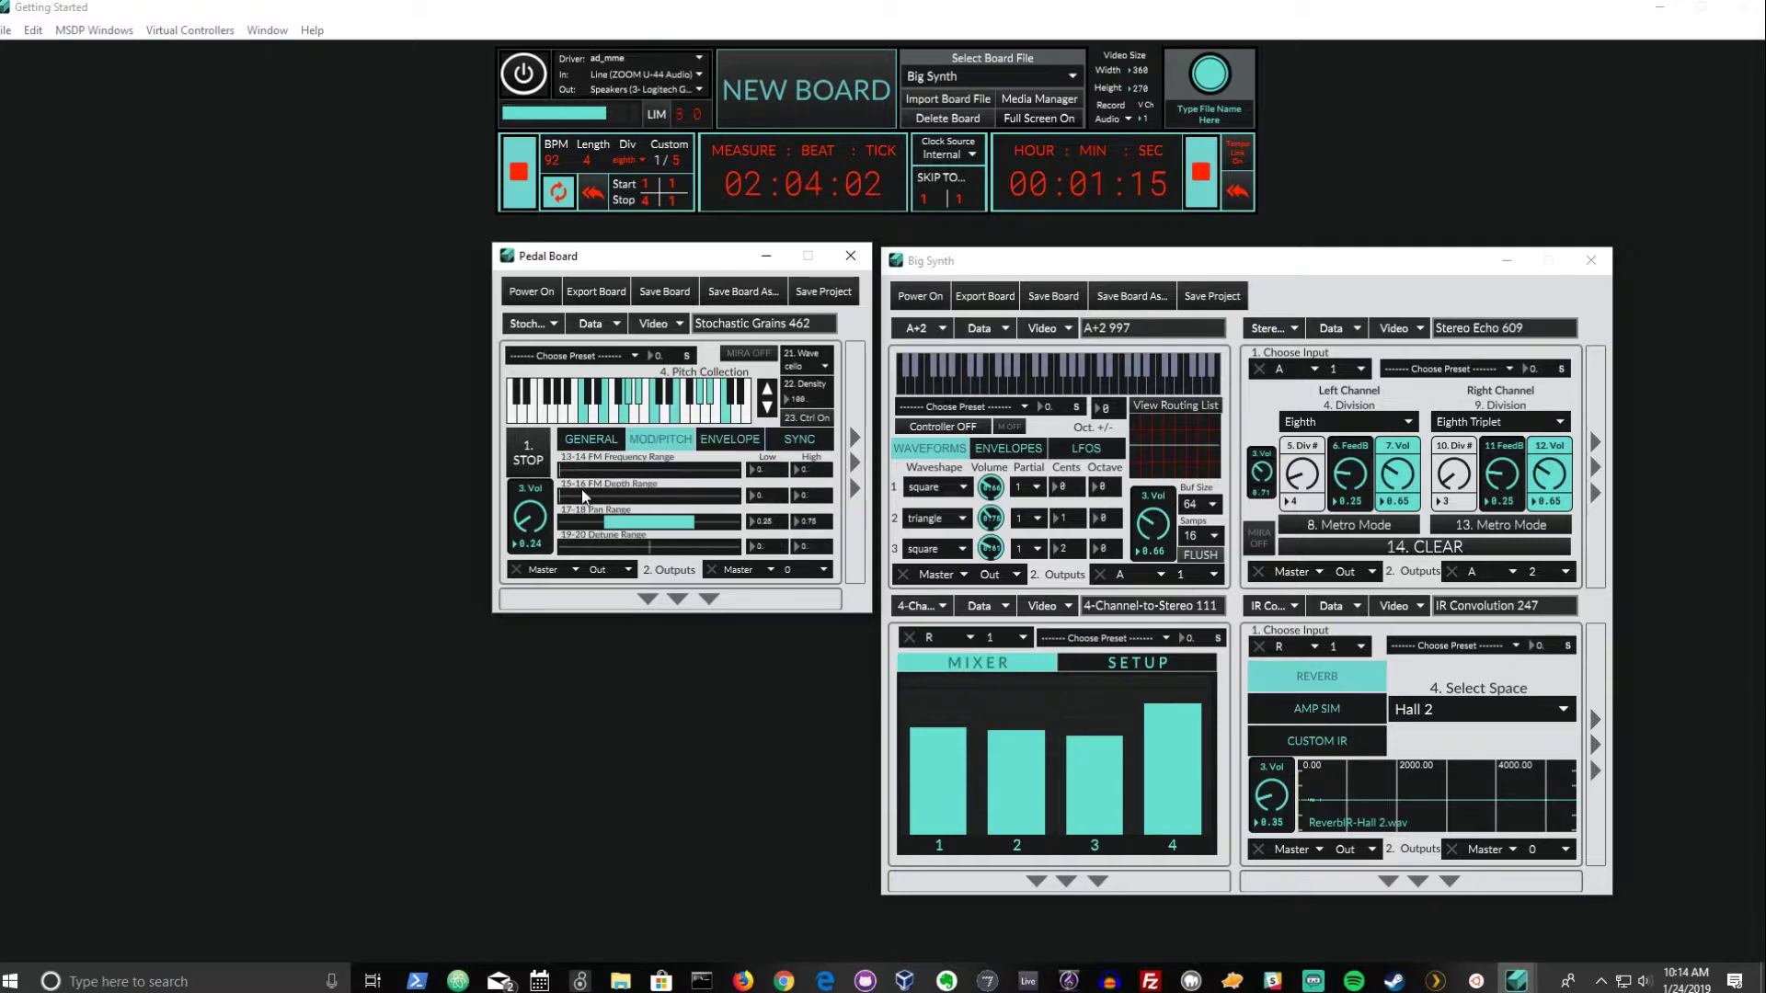
pyautogui.click(799, 439)
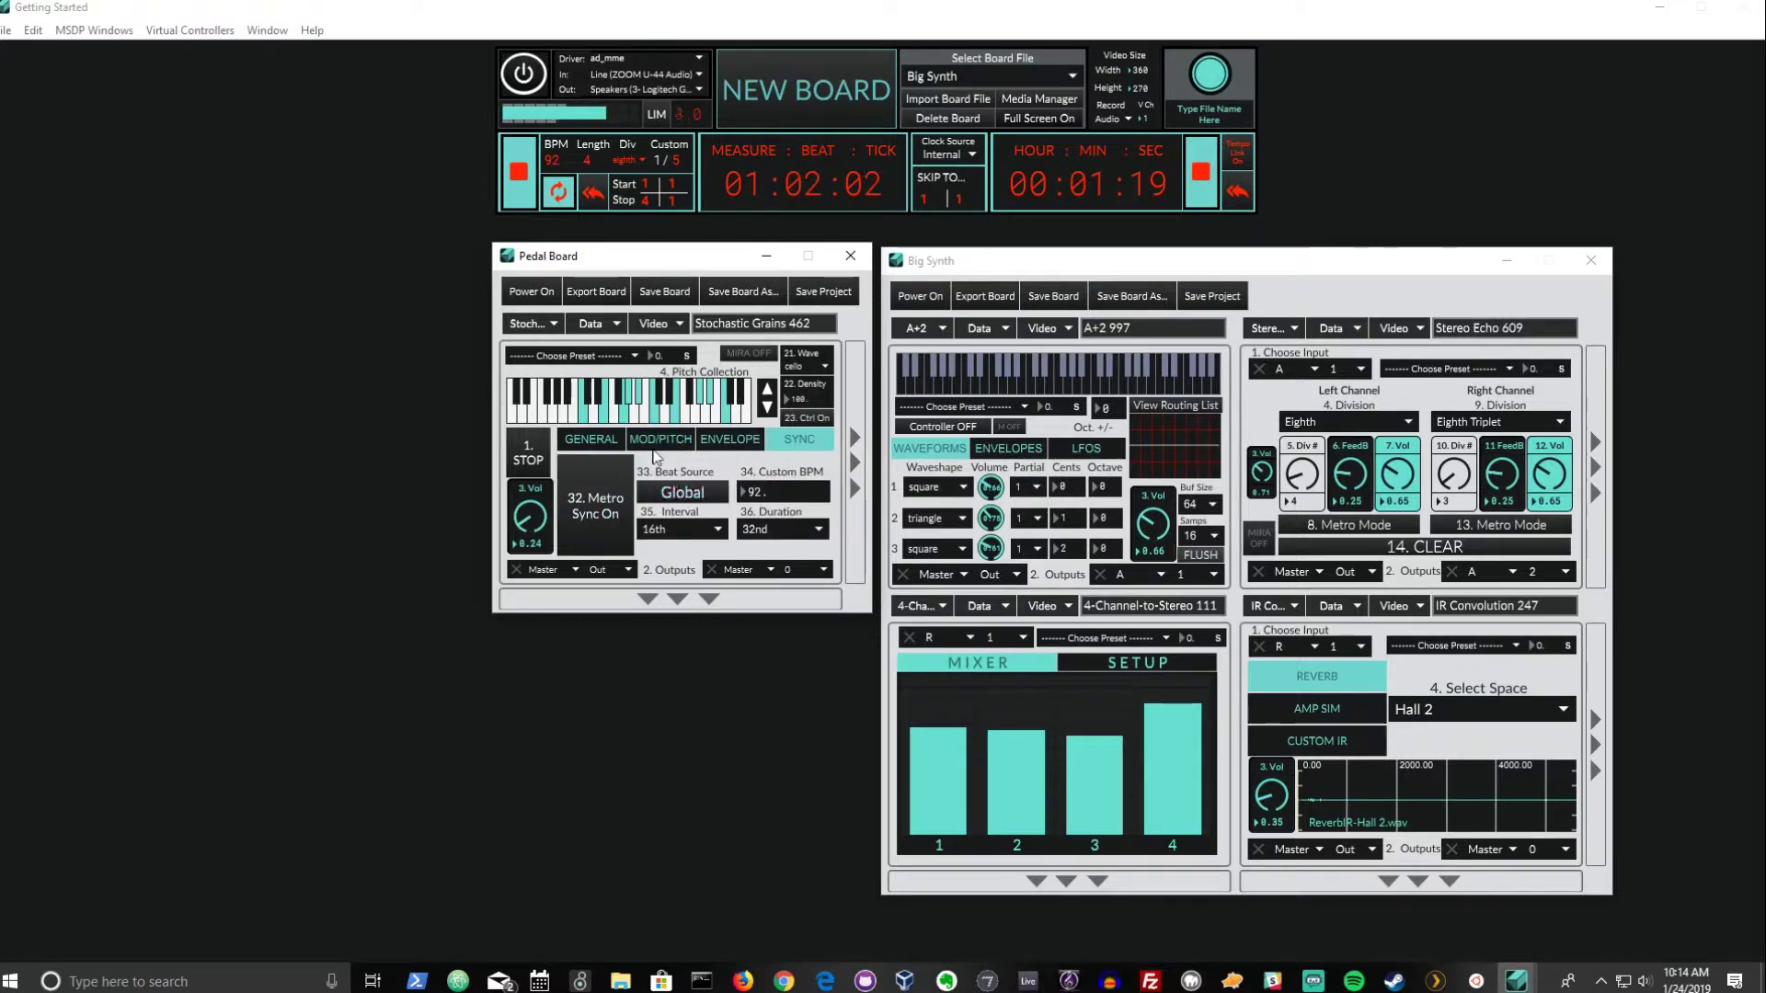
pyautogui.click(515, 197)
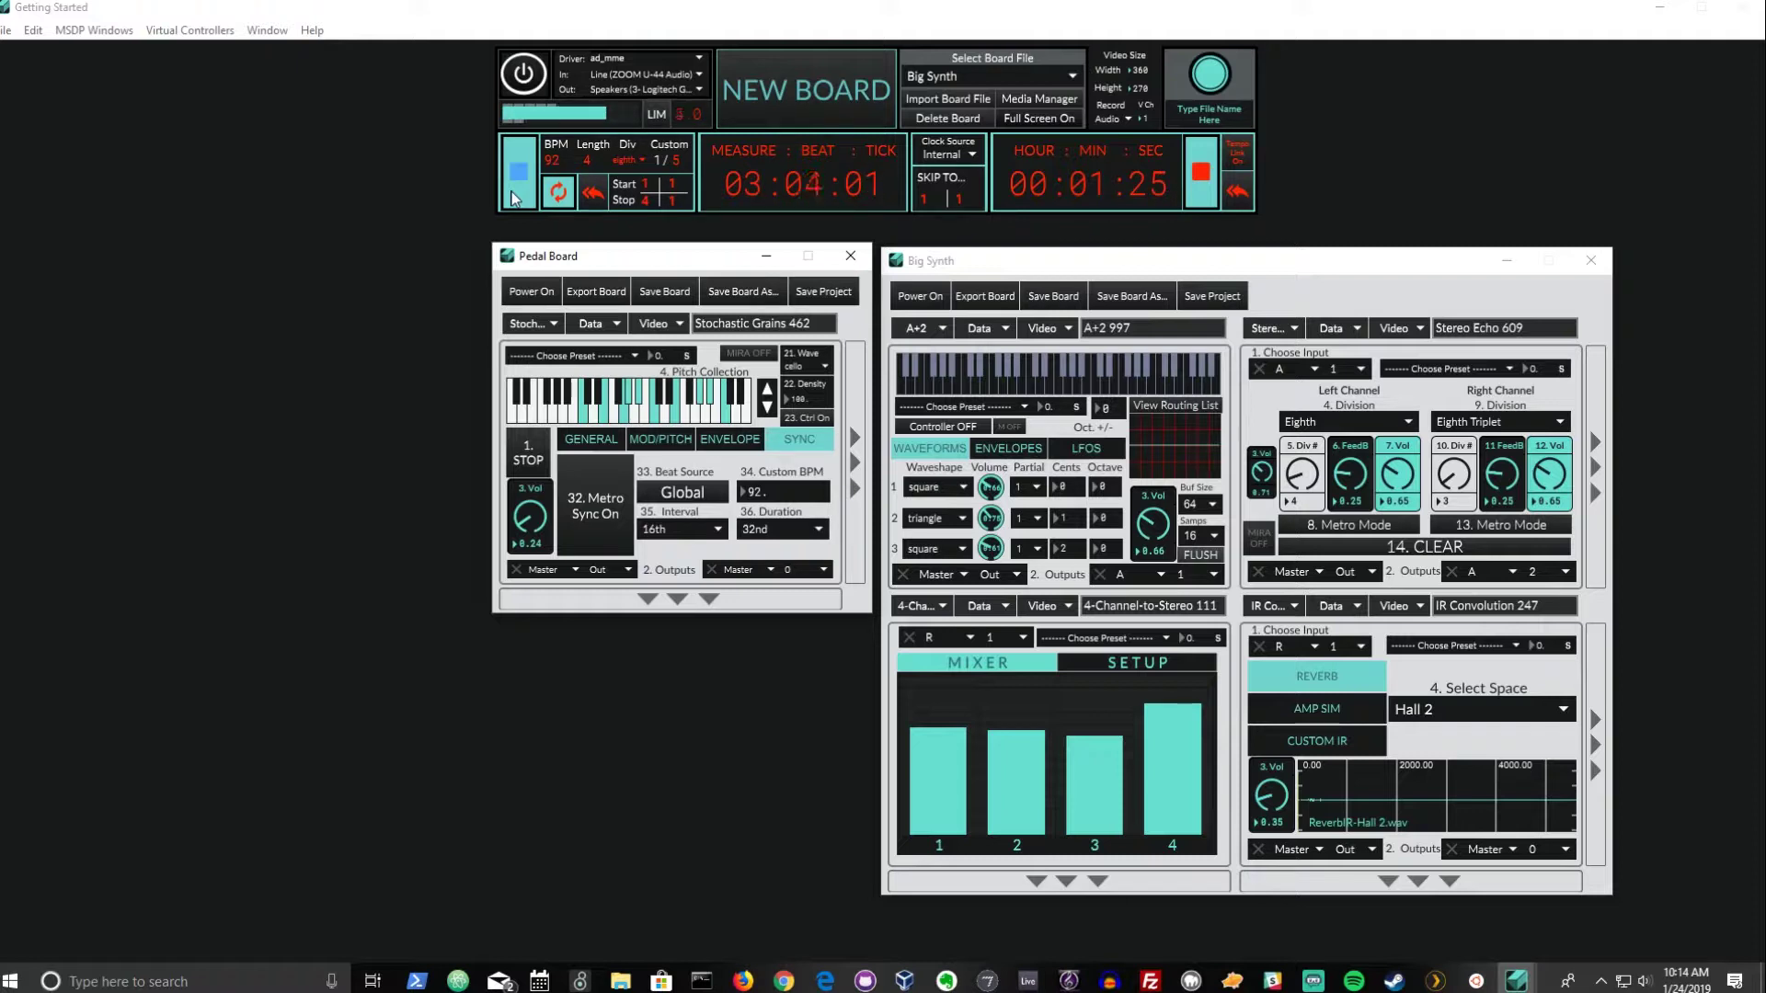
pyautogui.click(512, 198)
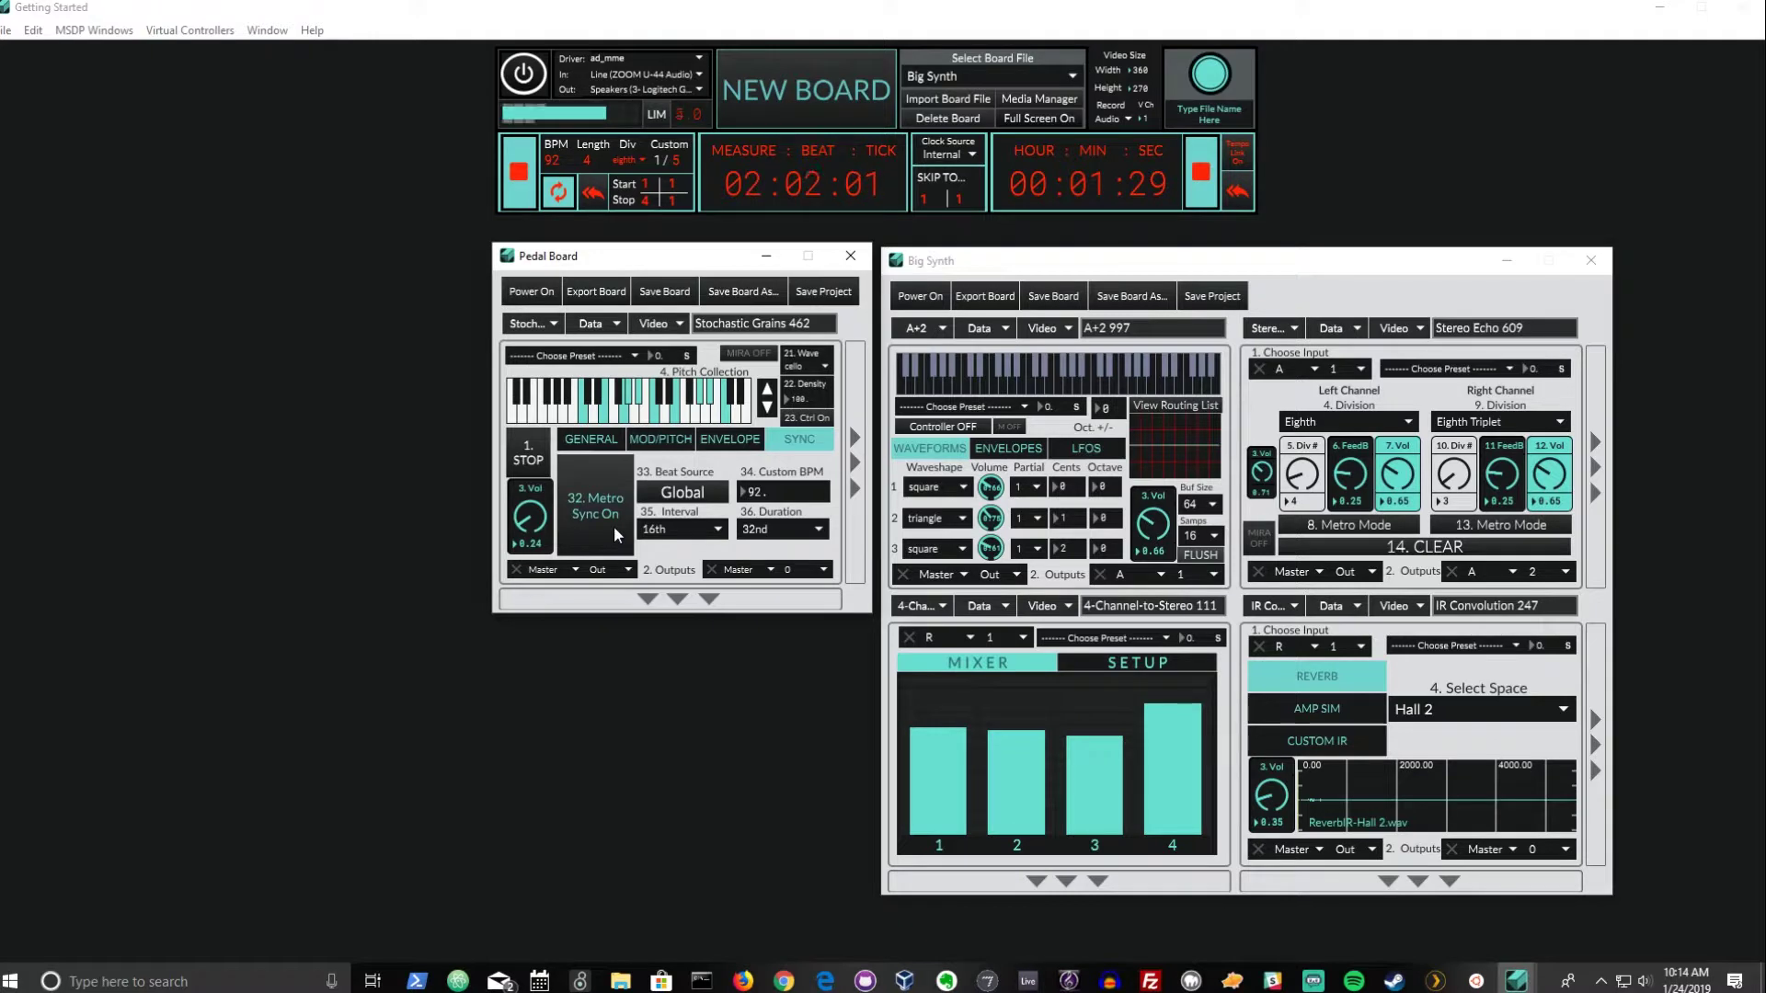
# Switch the Stochastic Grains beat source to Custom, lower the custom BPM to 50, and return the beat source to Global.
pyautogui.click(667, 494)
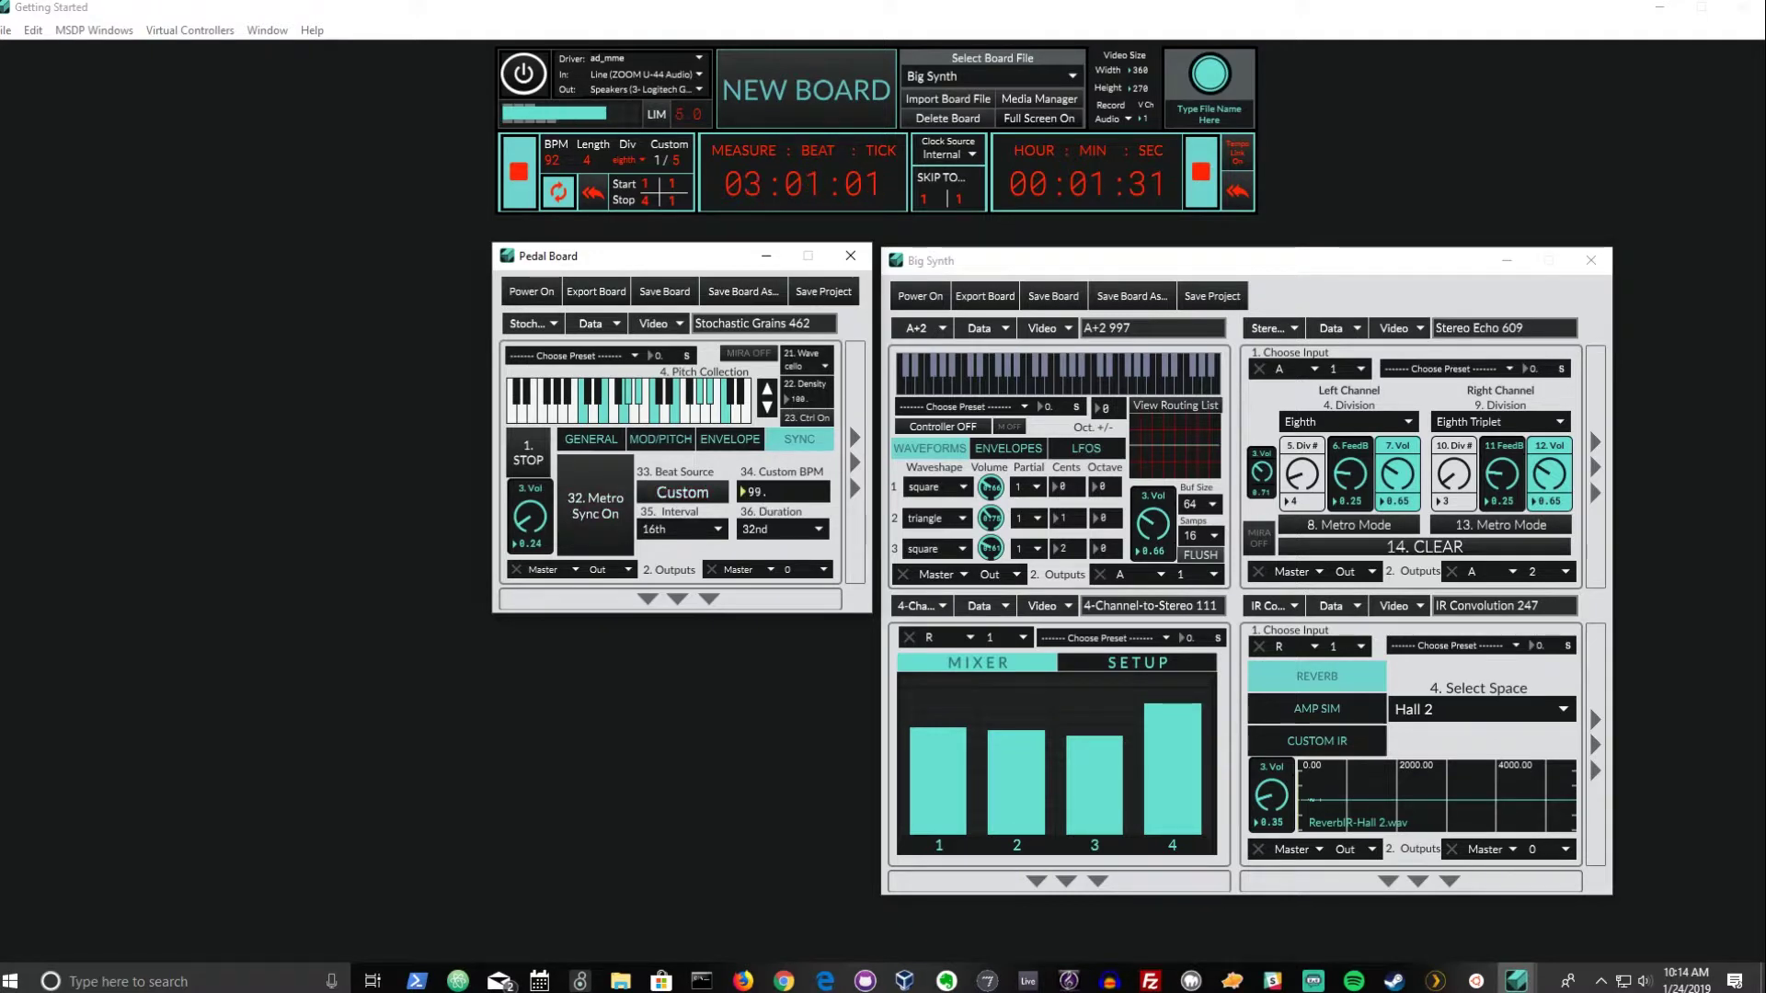
pyautogui.moveTo(759, 492); pyautogui.dragTo(759, 550)
pyautogui.click(577, 497)
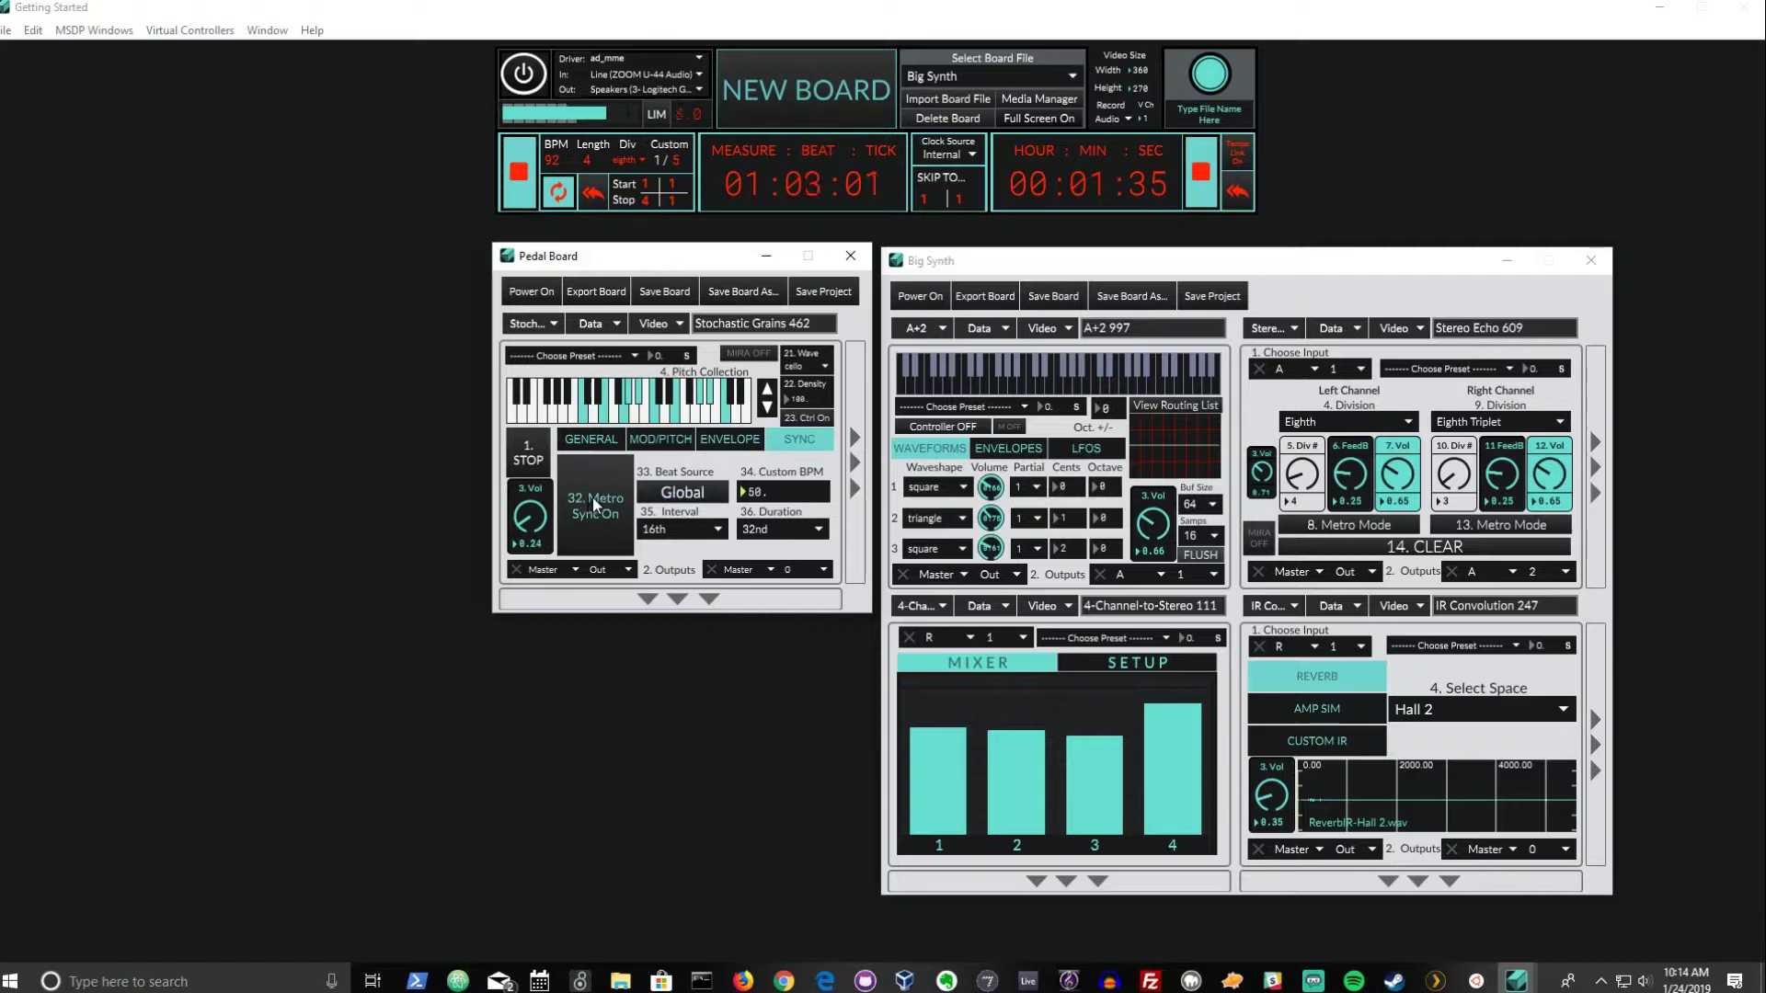
# Look over the Stochastic Grains general and envelope settings, stop the global transport and shift the Pedal Board window slightly upward.
pyautogui.click(599, 449)
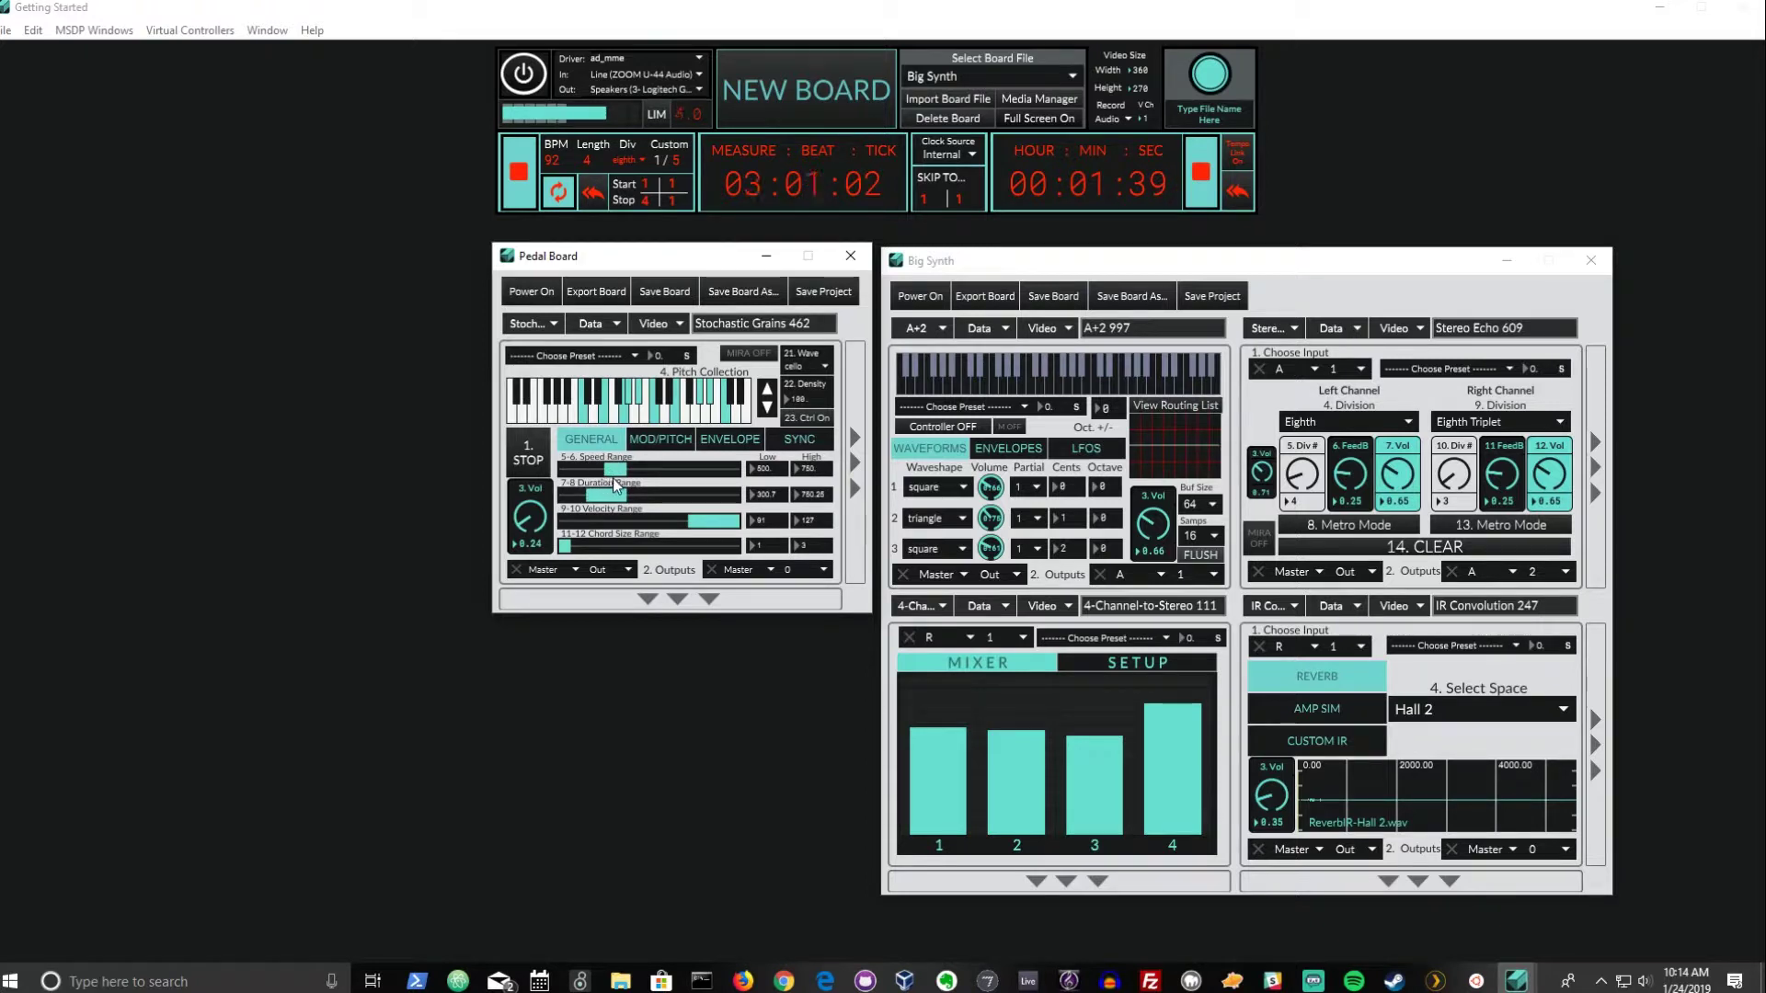
pyautogui.click(765, 447)
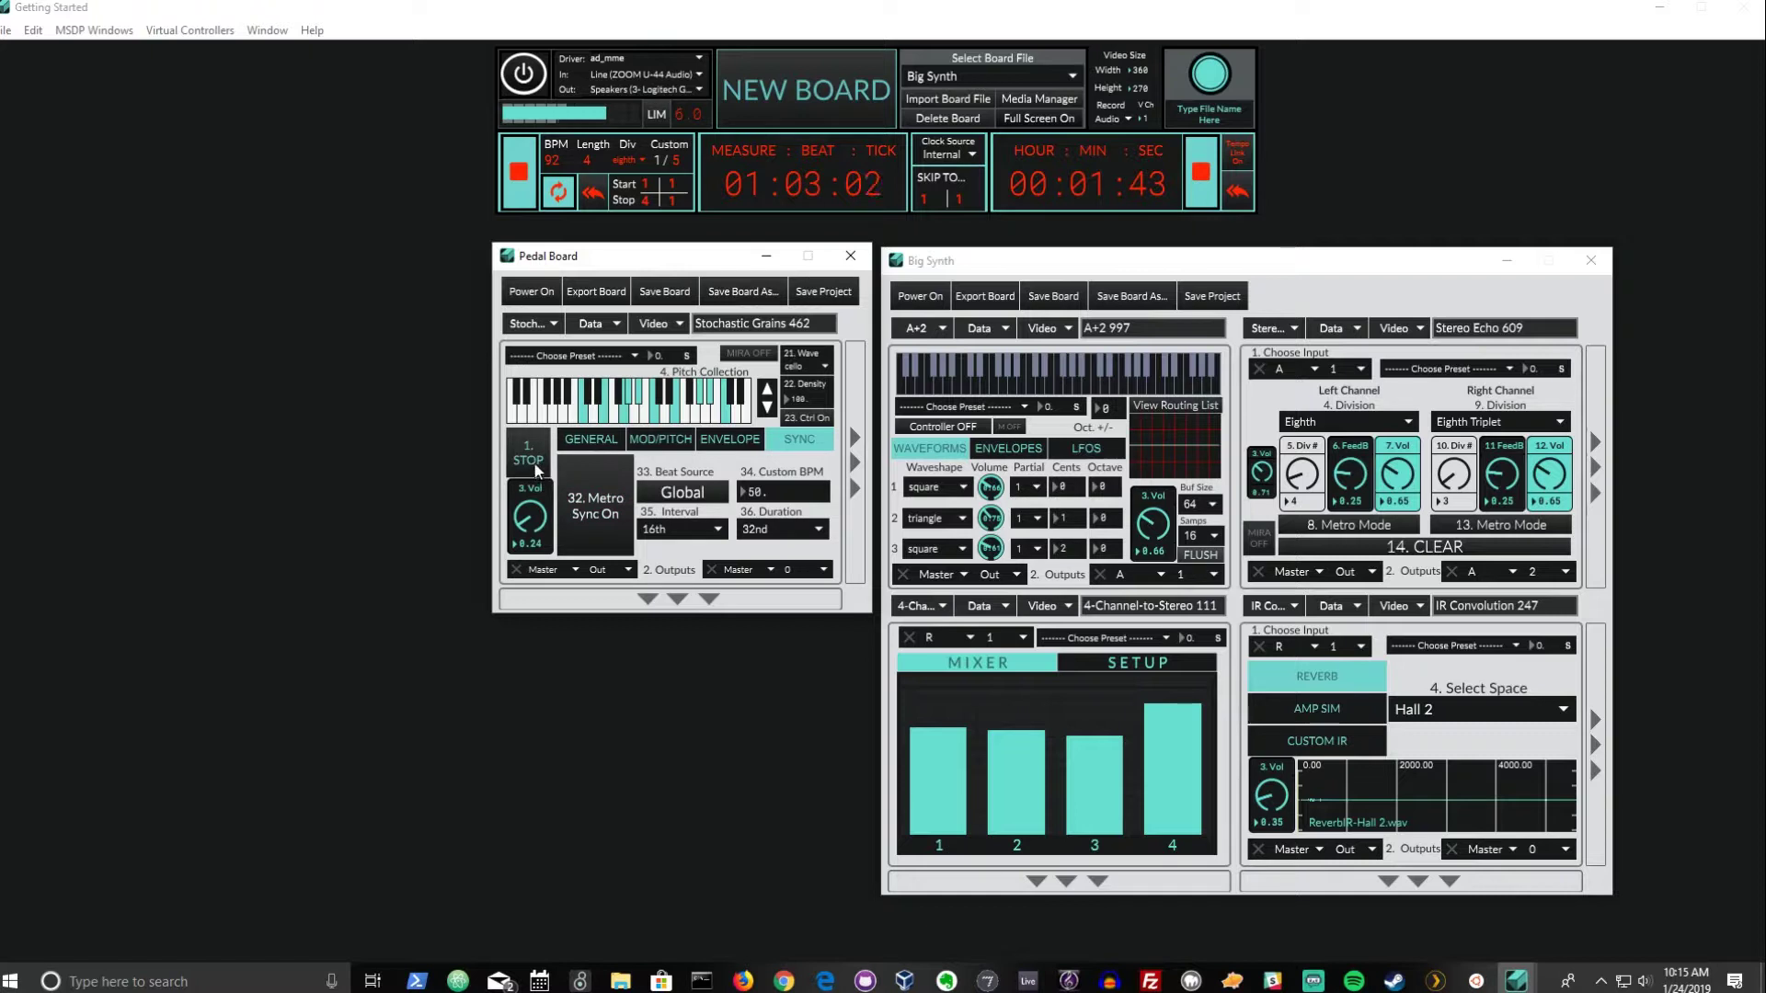
pyautogui.click(515, 202)
pyautogui.moveTo(593, 268); pyautogui.dragTo(596, 262)
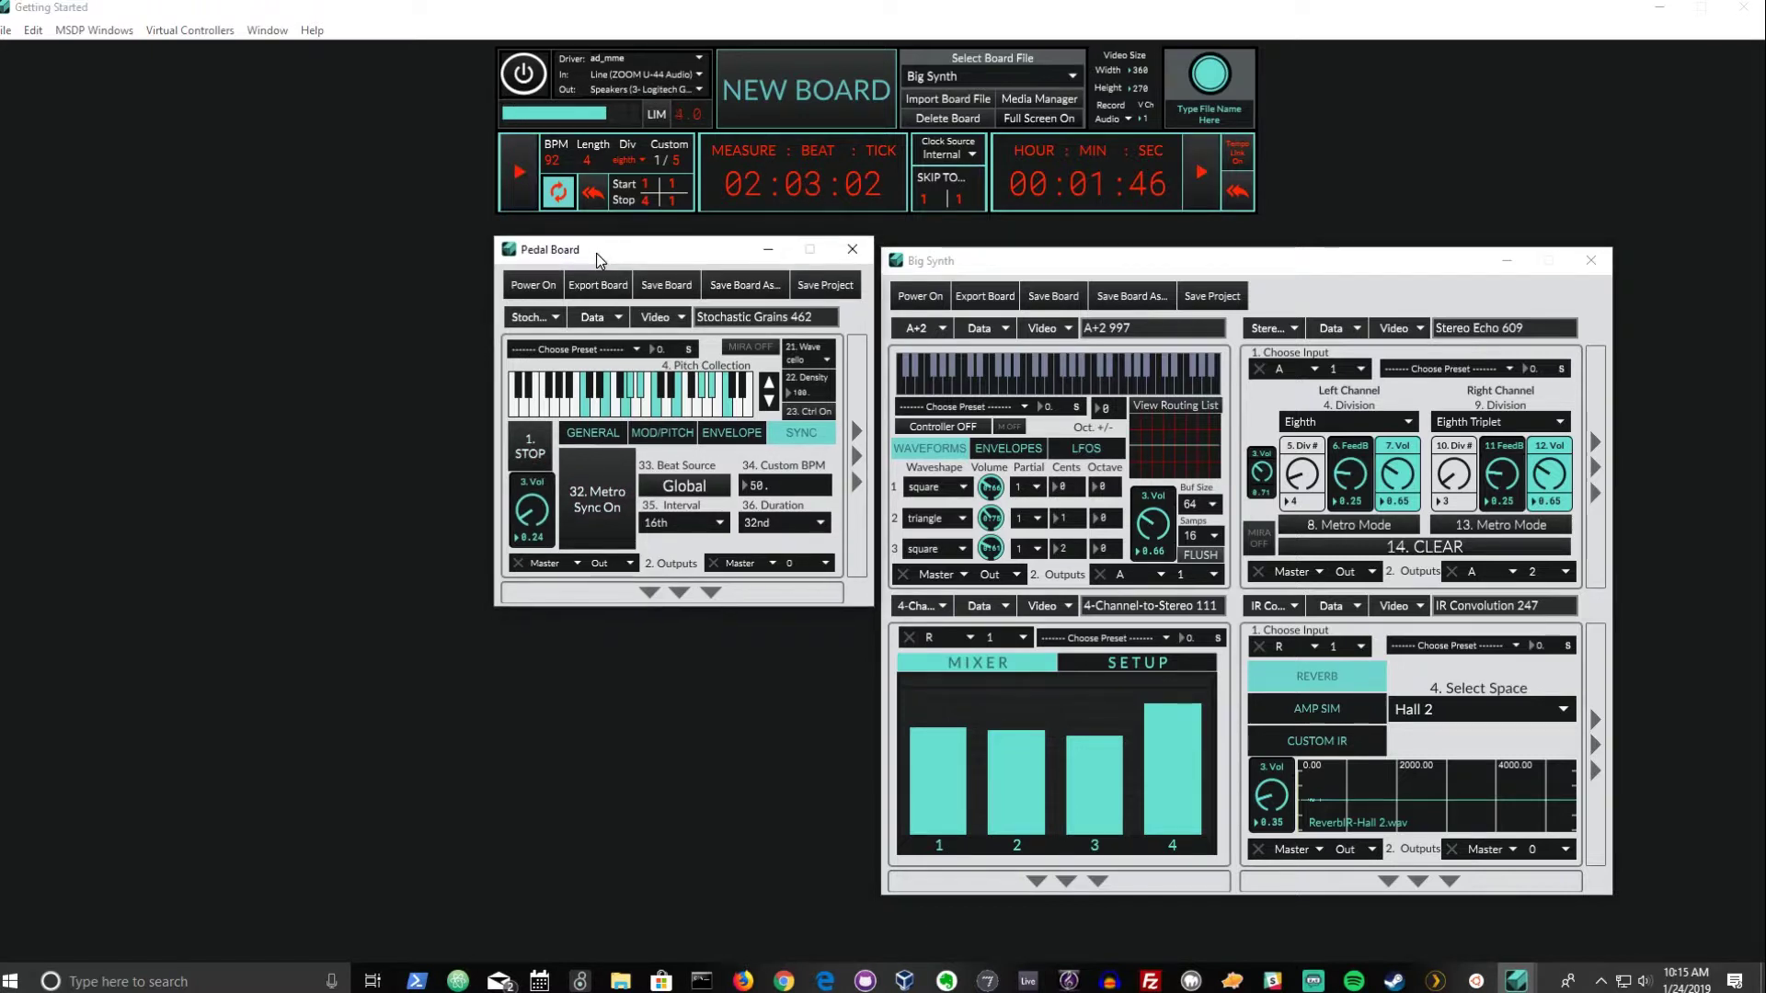
pyautogui.click(719, 434)
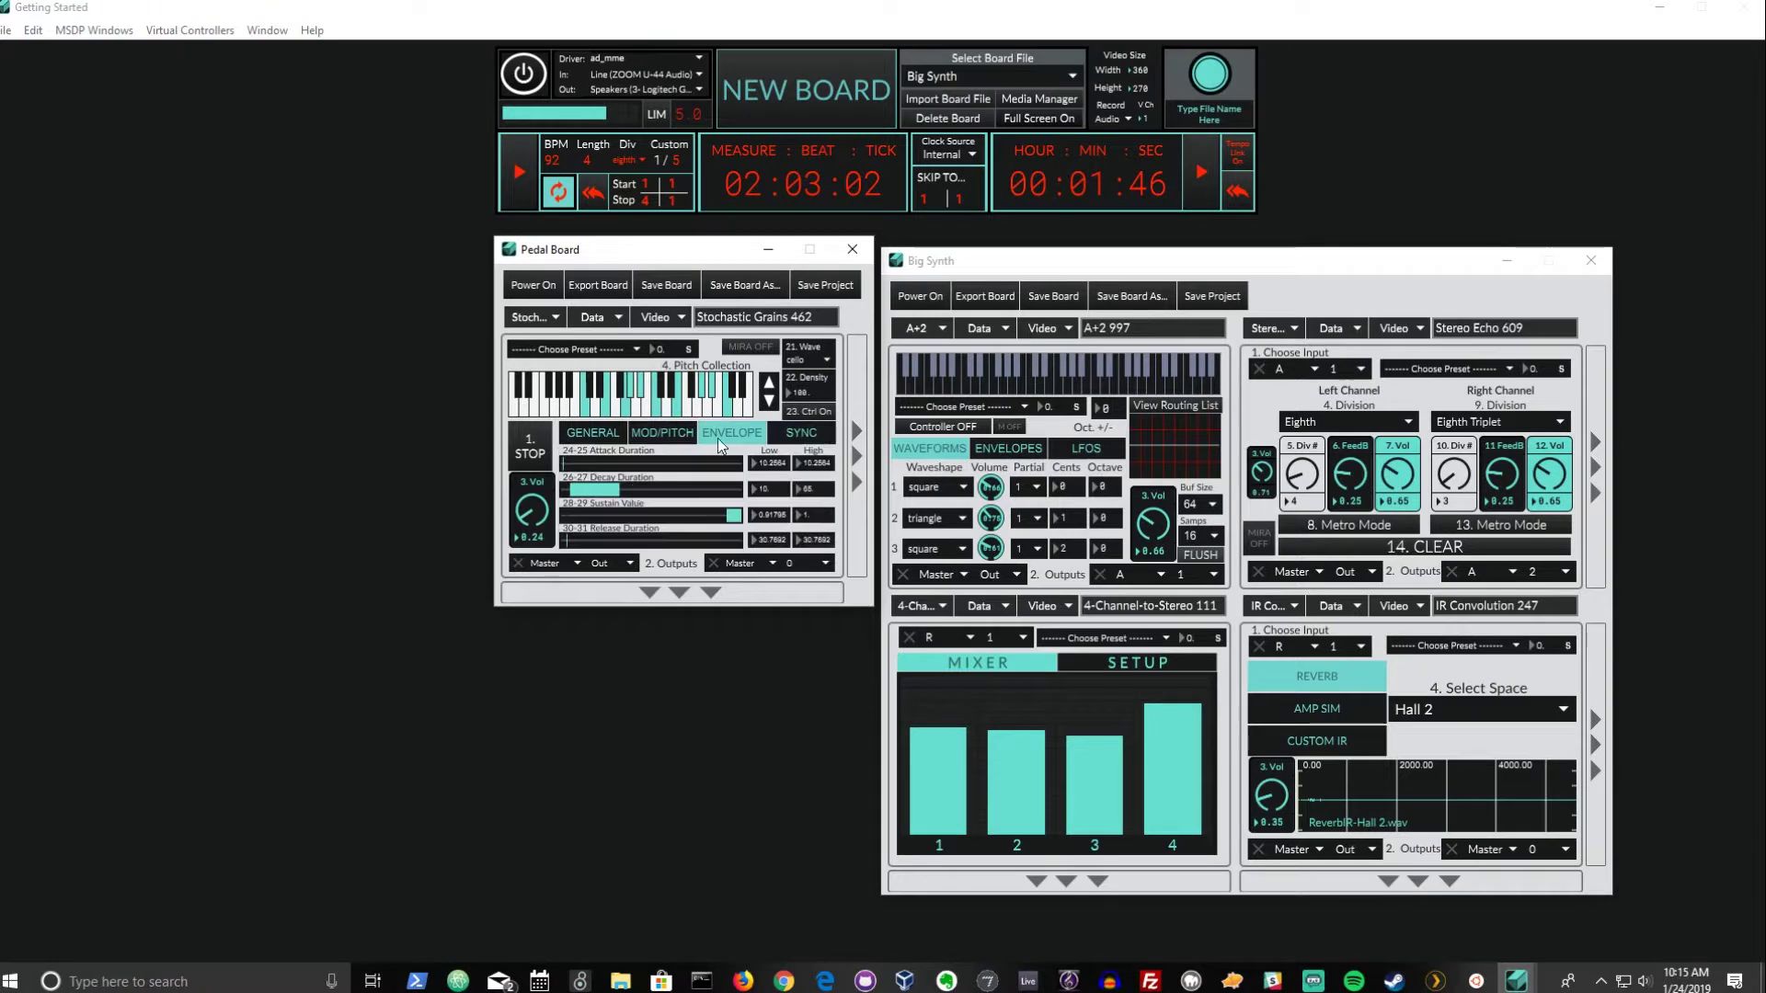
pyautogui.click(801, 432)
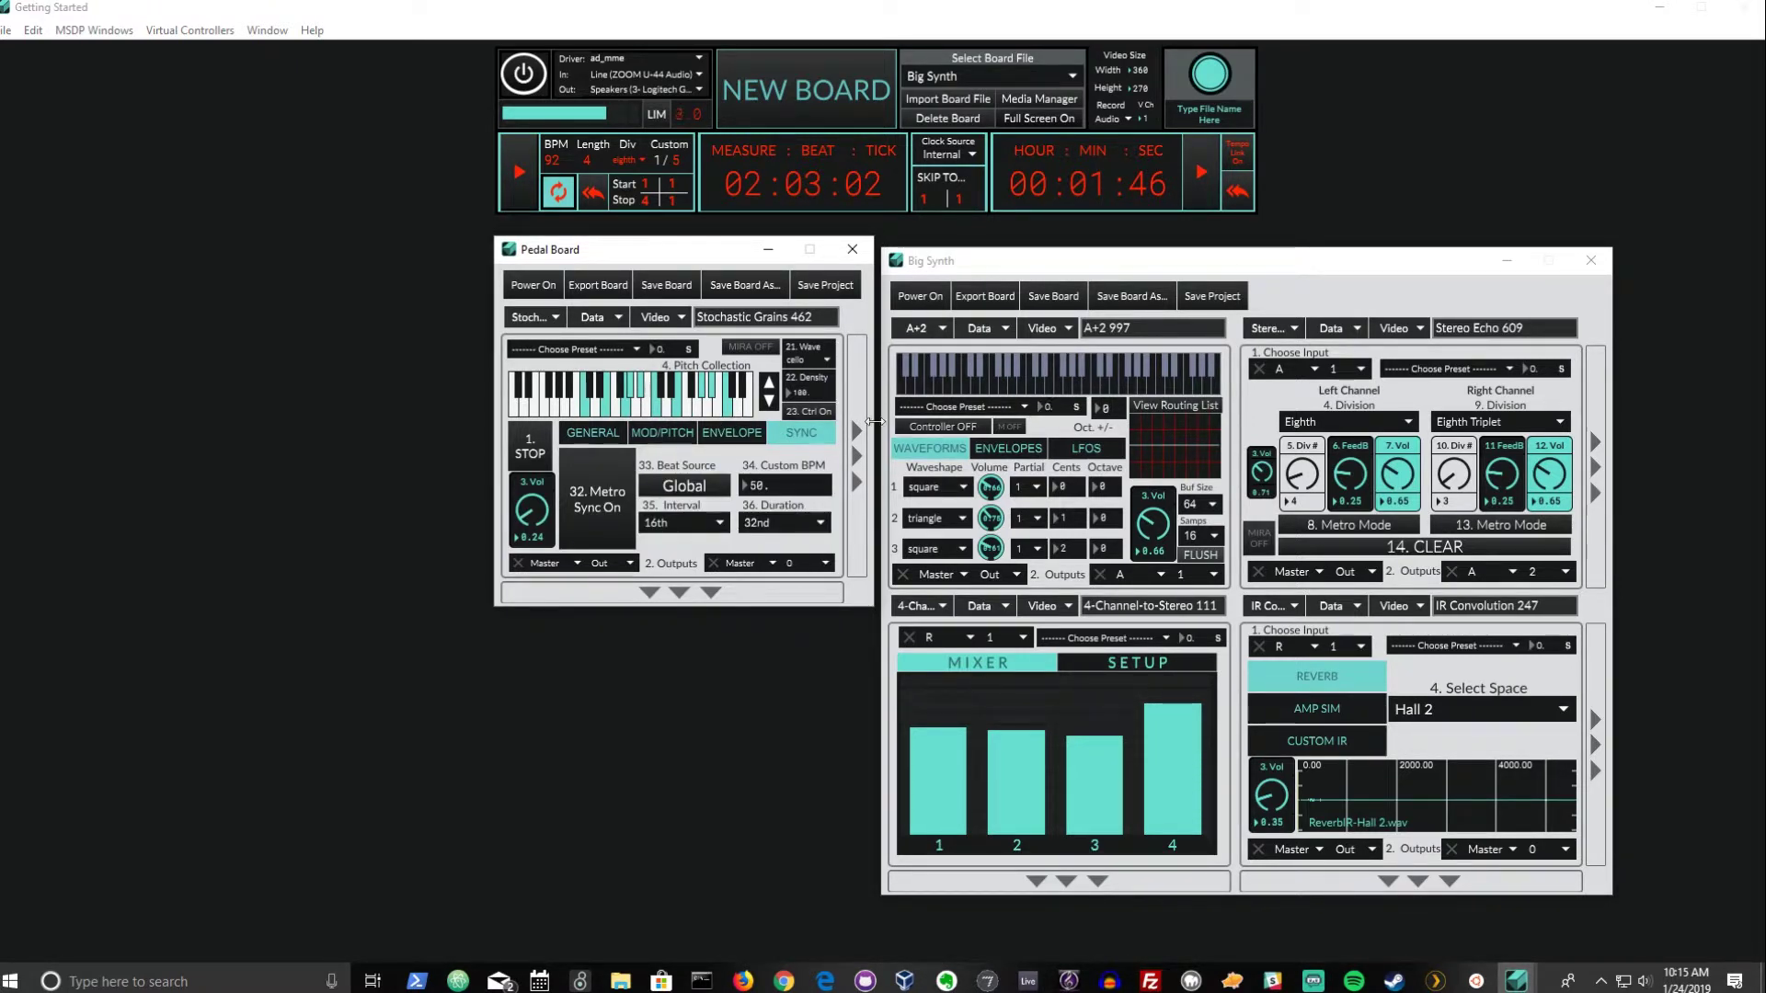
# Add a second module slot below Stochastic Grains in the Pedal Board and load a Stochastic Controller into it.
pyautogui.click(682, 593)
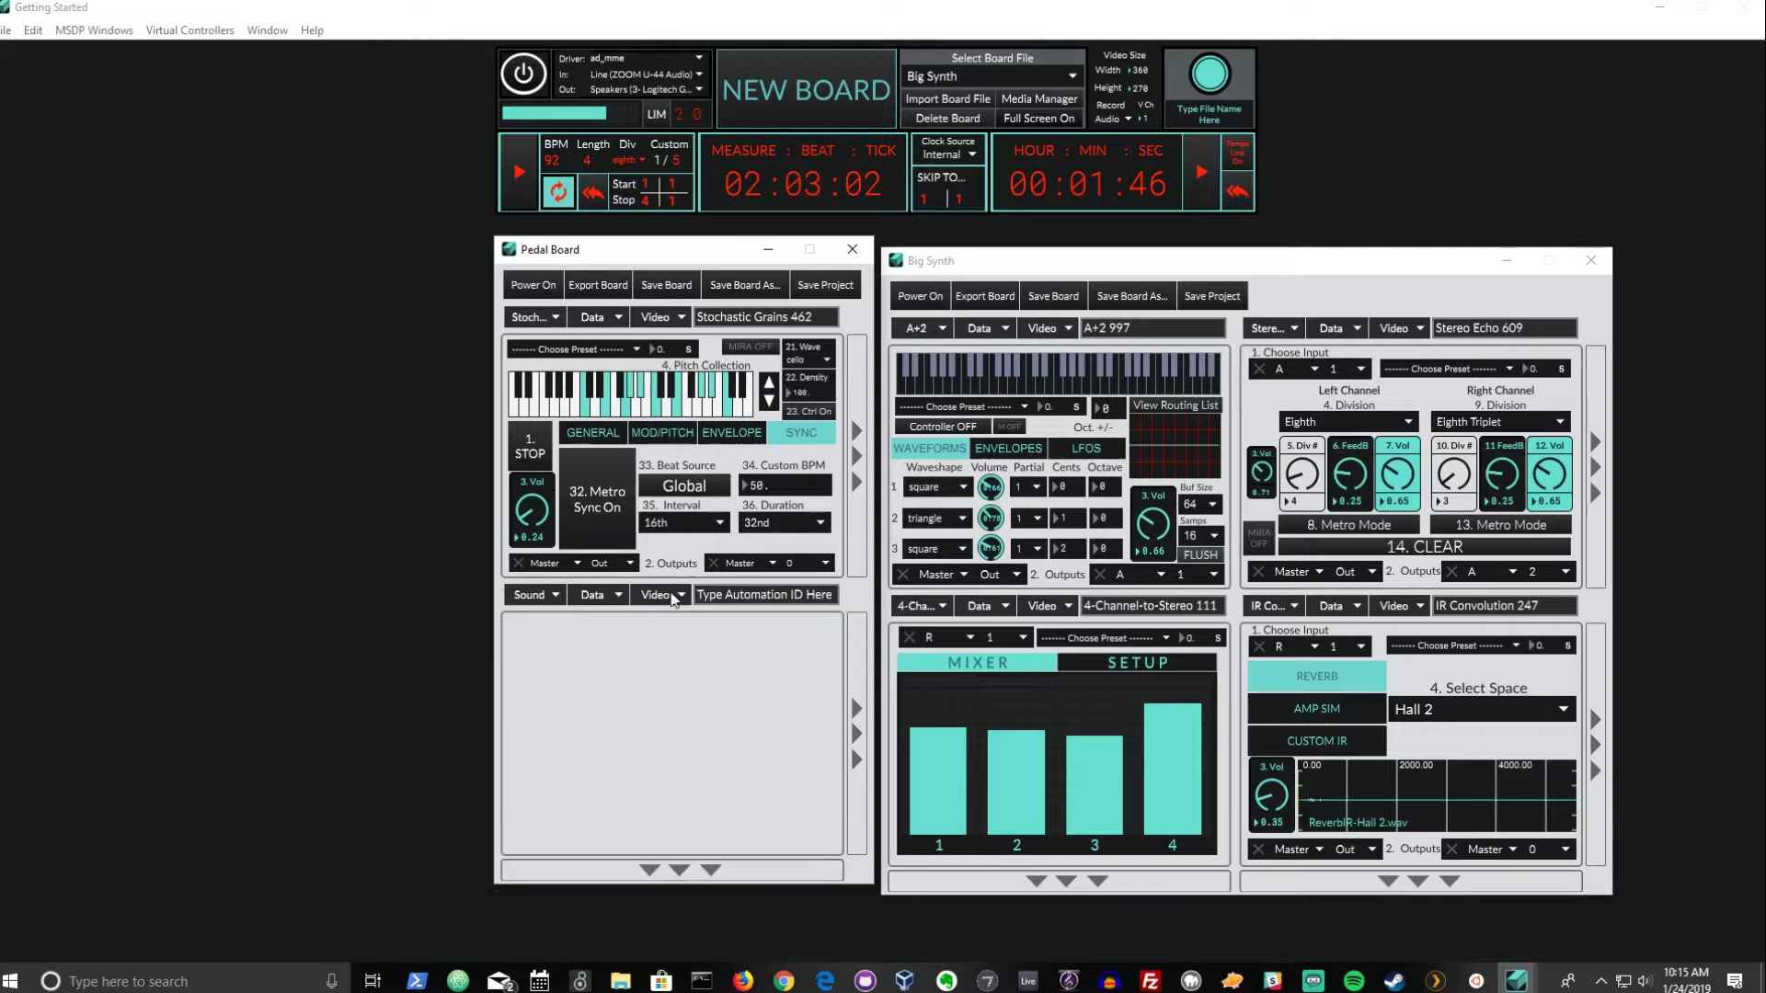
pyautogui.click(618, 596)
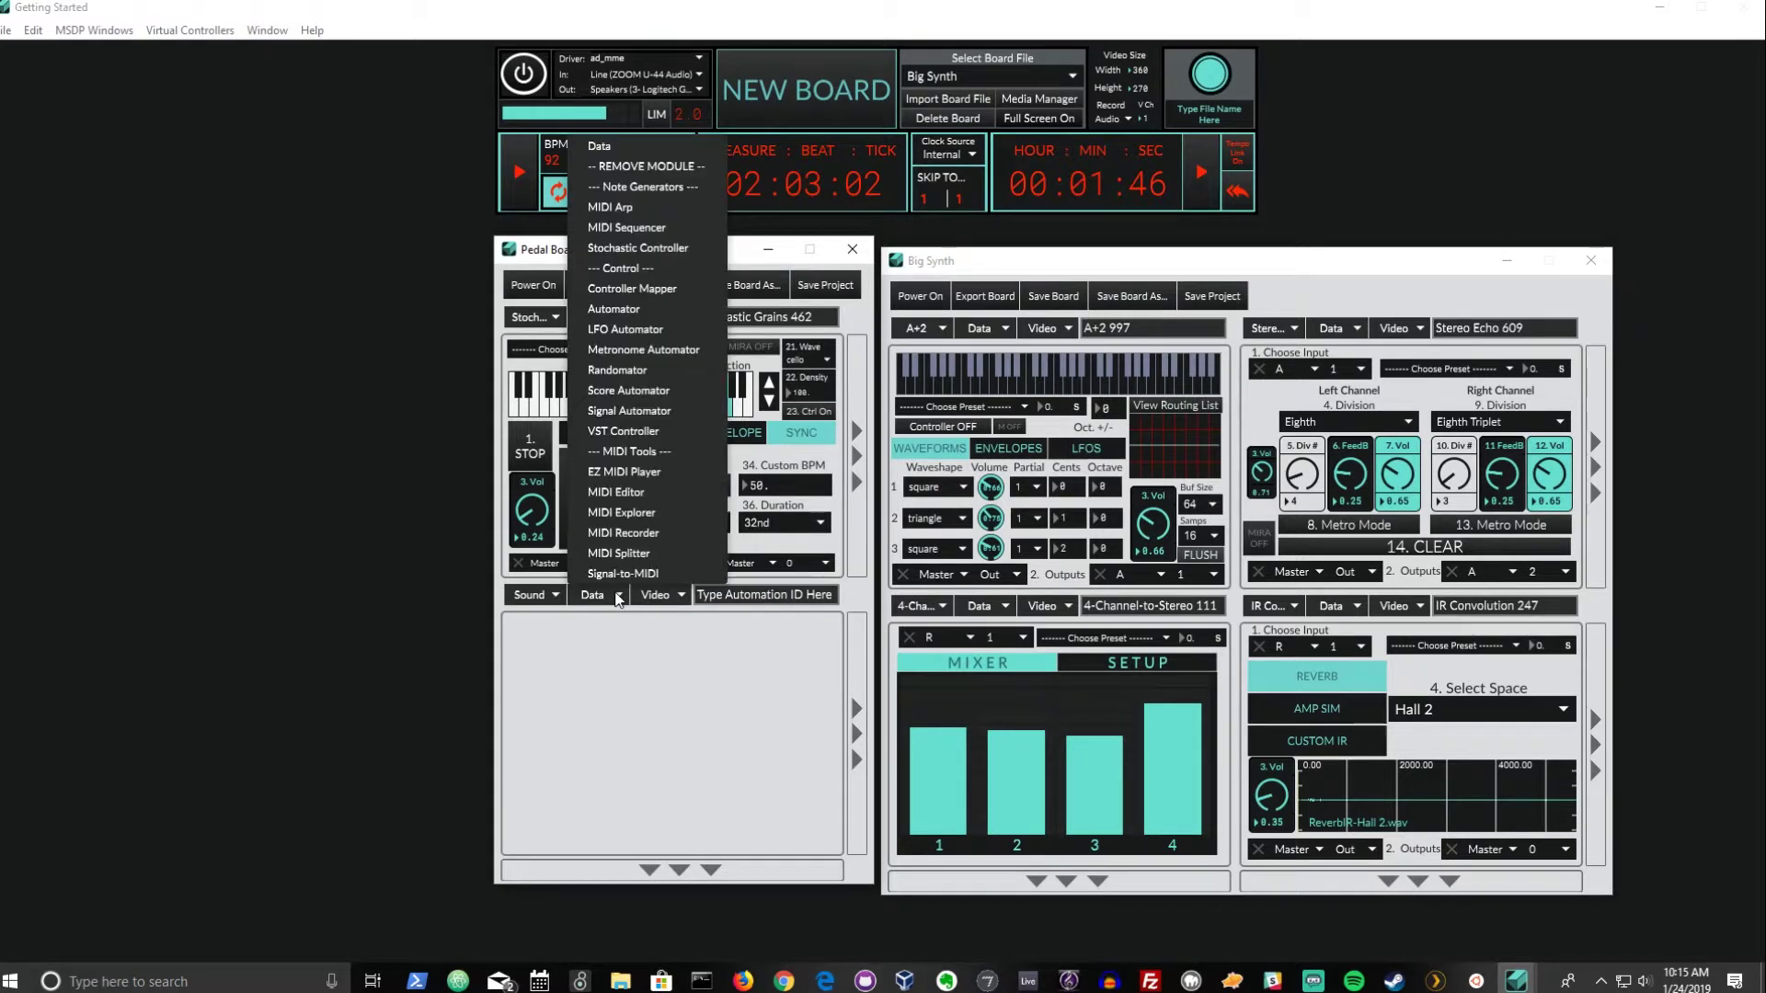
pyautogui.click(684, 249)
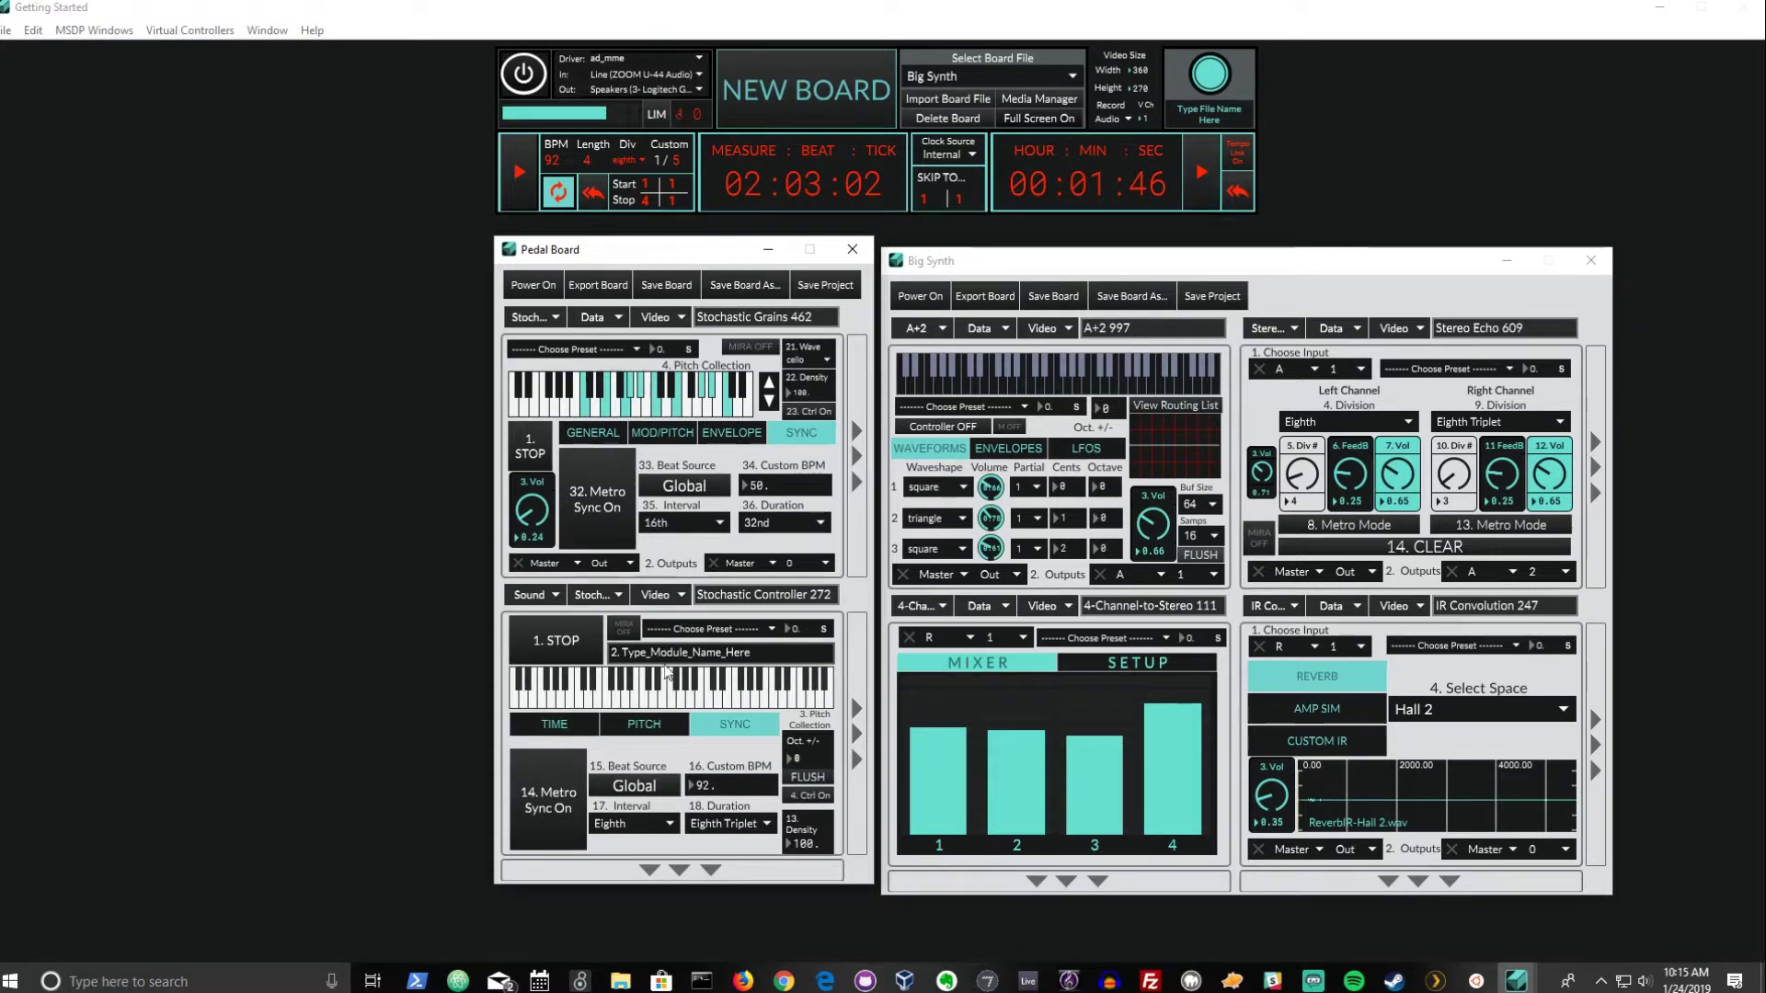
# Select several pitches on the Stochastic Controller's keyboard to build its pitch collection.
pyautogui.click(646, 701)
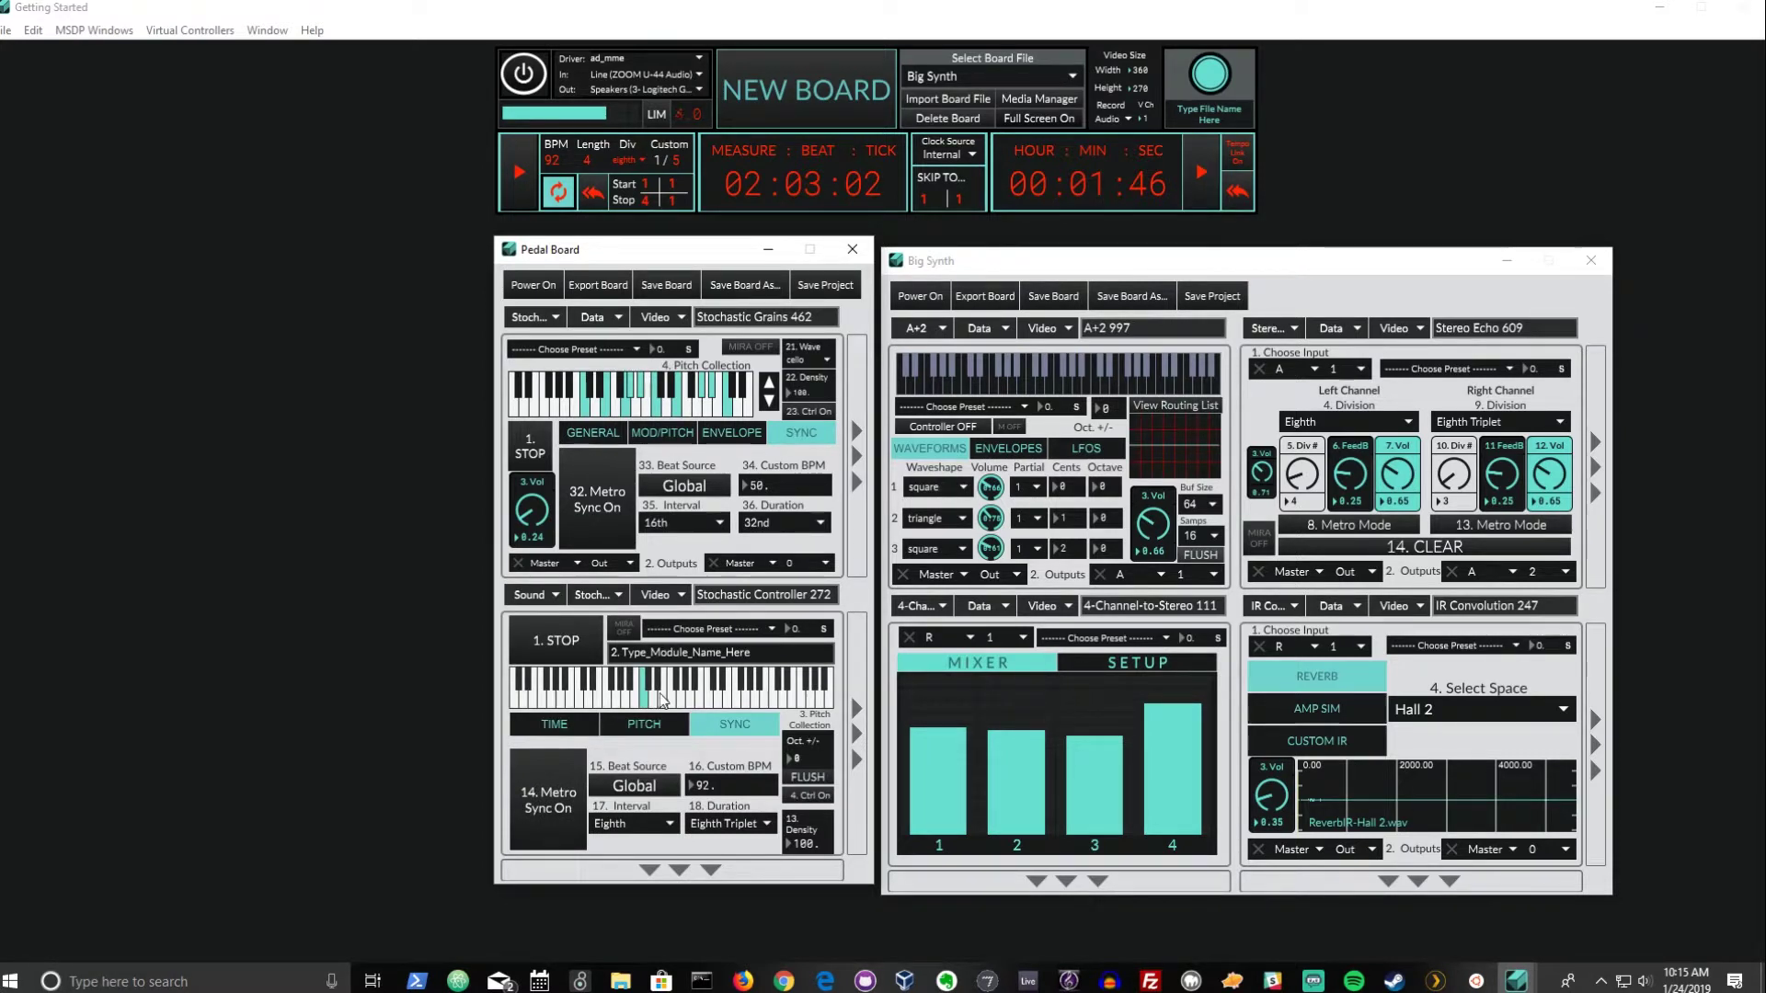
pyautogui.click(662, 699)
pyautogui.click(705, 694)
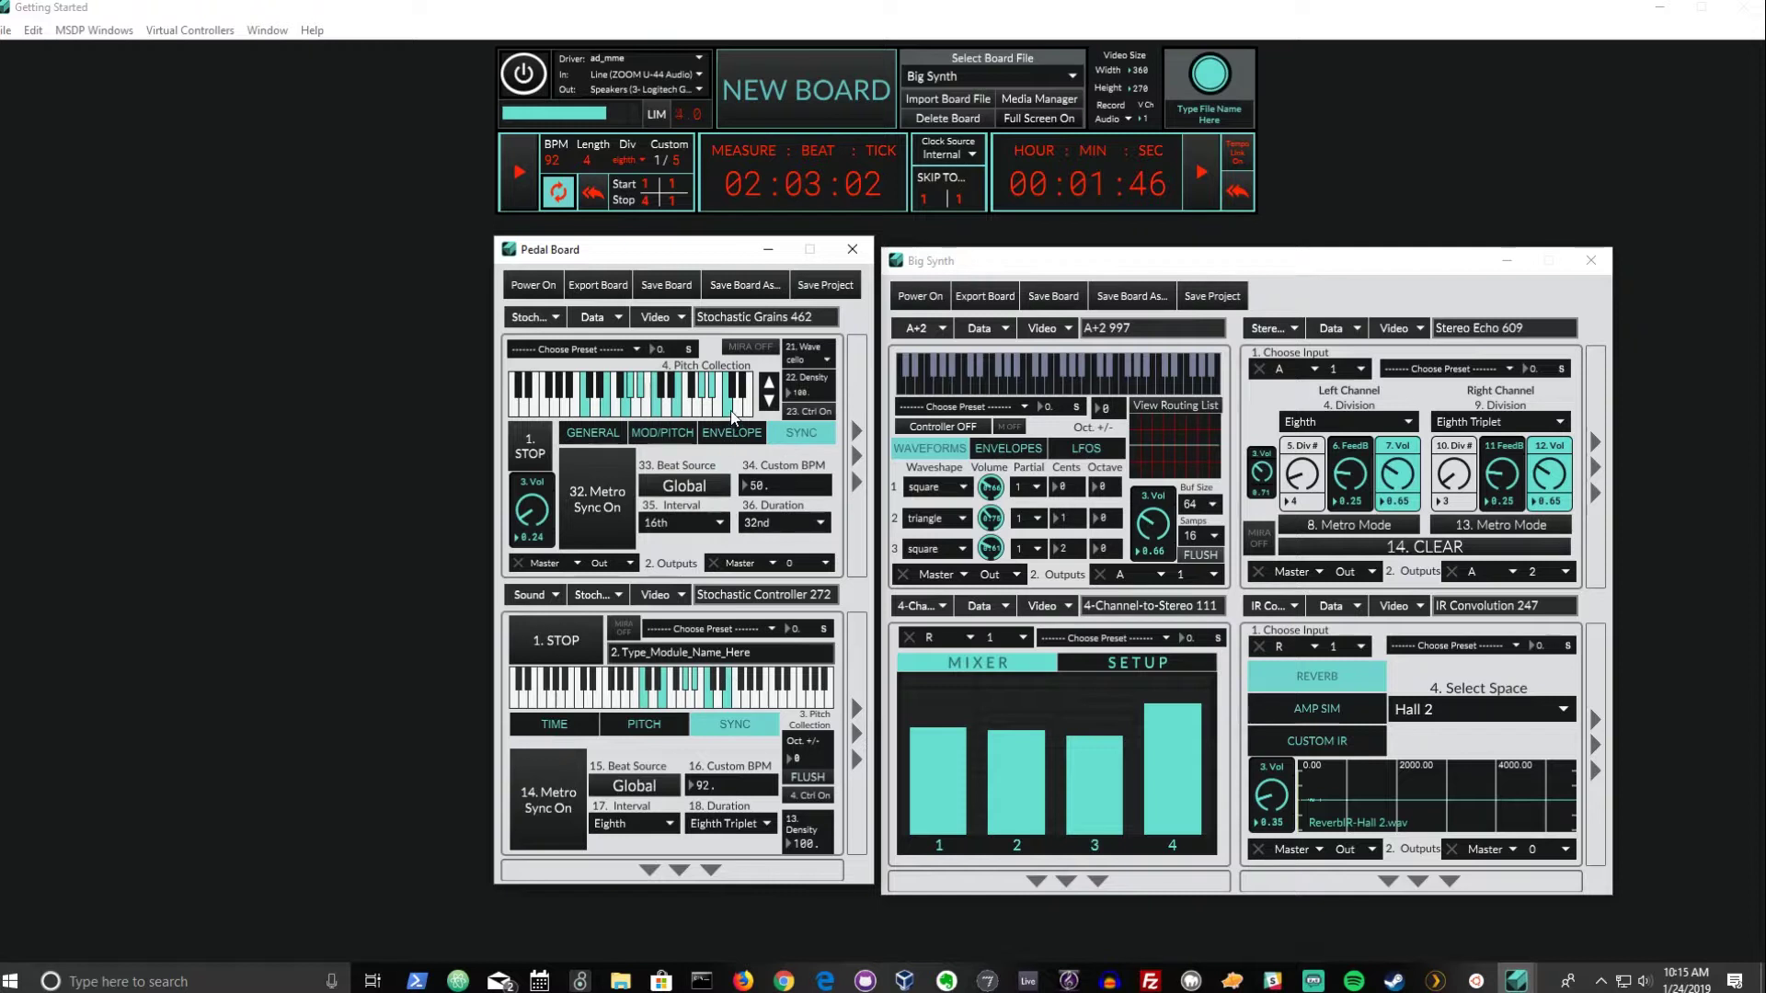
# Reduce the Stochastic Grains pitch collection to two notes and toggle one upper key in the Stochastic Controller's collection.
pyautogui.moveTo(729, 411)
pyautogui.mouseDown()
pyautogui.moveTo(587, 415)
pyautogui.moveTo(643, 423)
pyautogui.mouseUp()
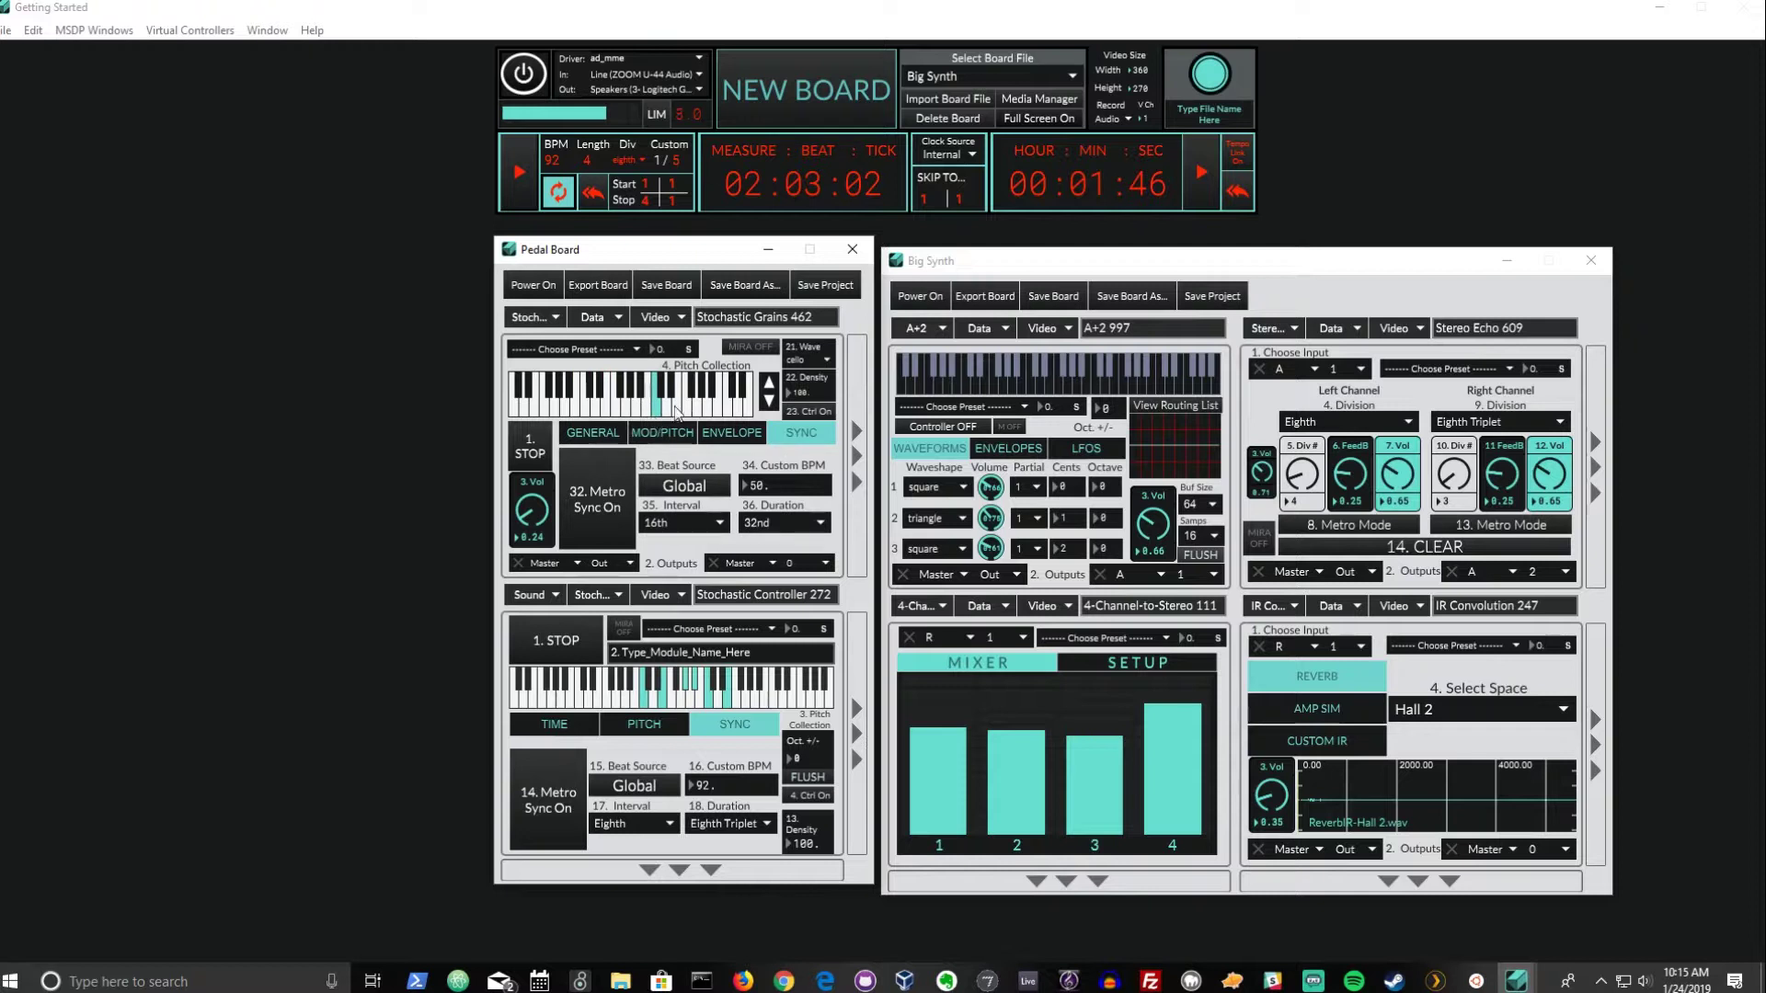
pyautogui.click(678, 412)
pyautogui.click(715, 697)
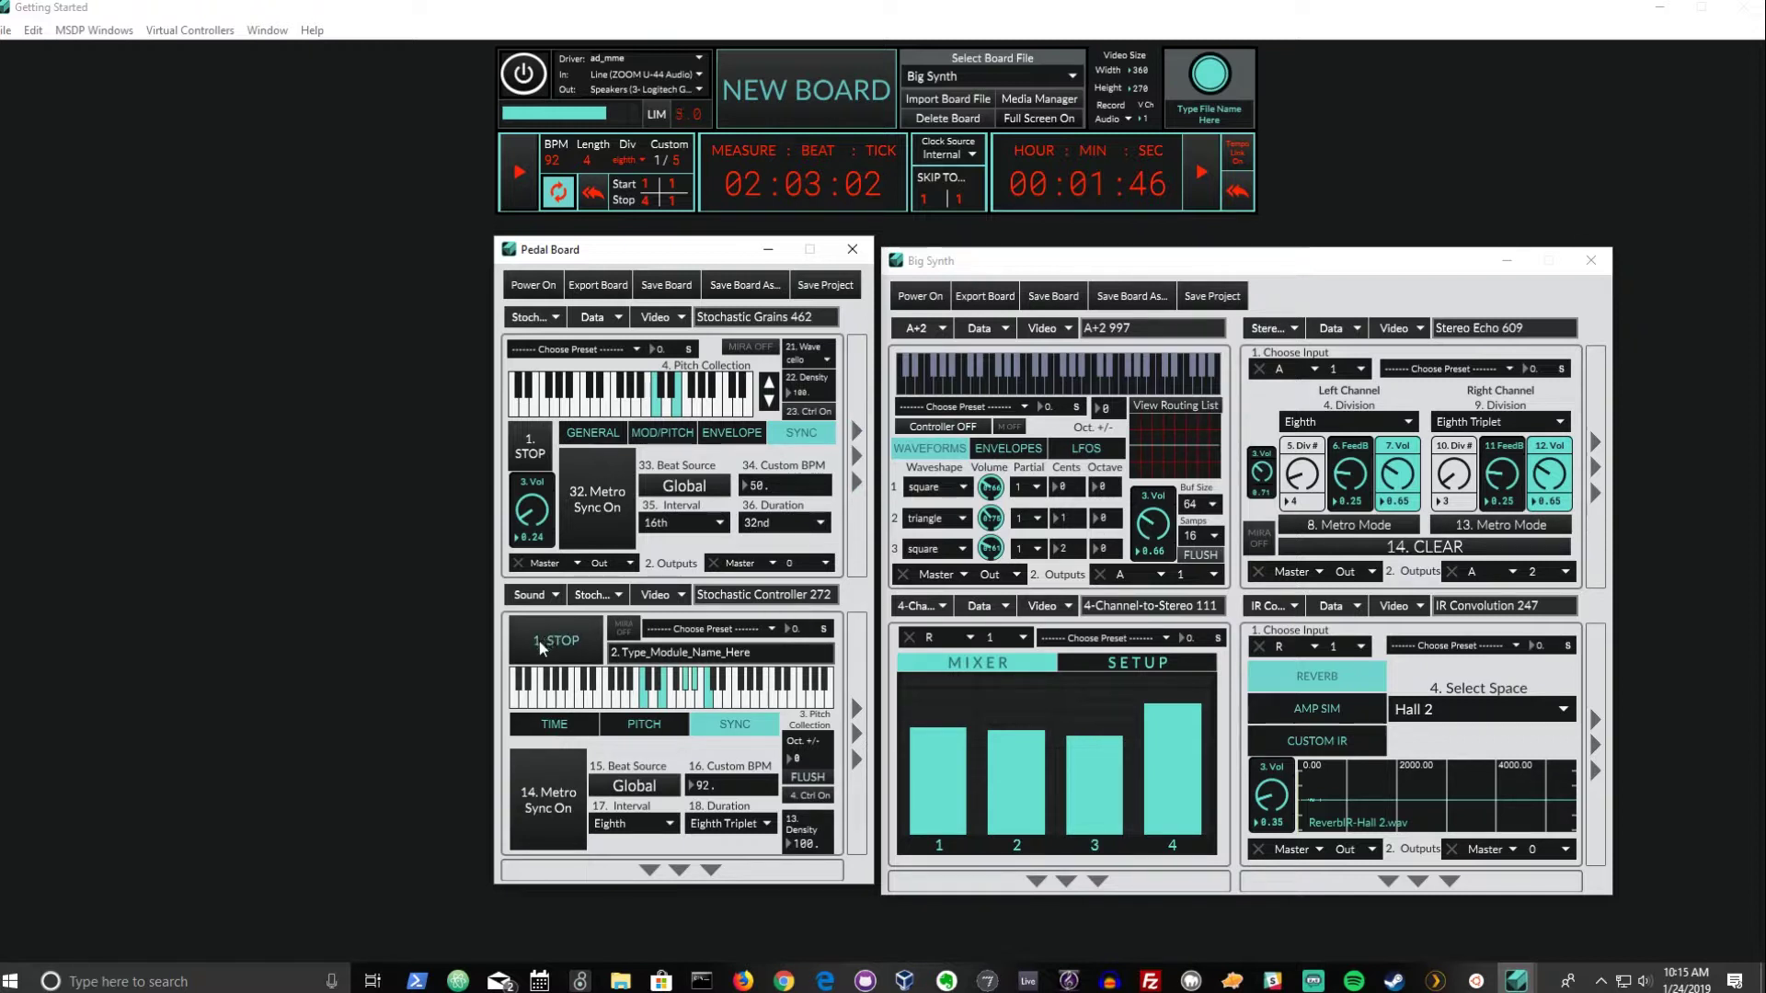
pyautogui.click(596, 595)
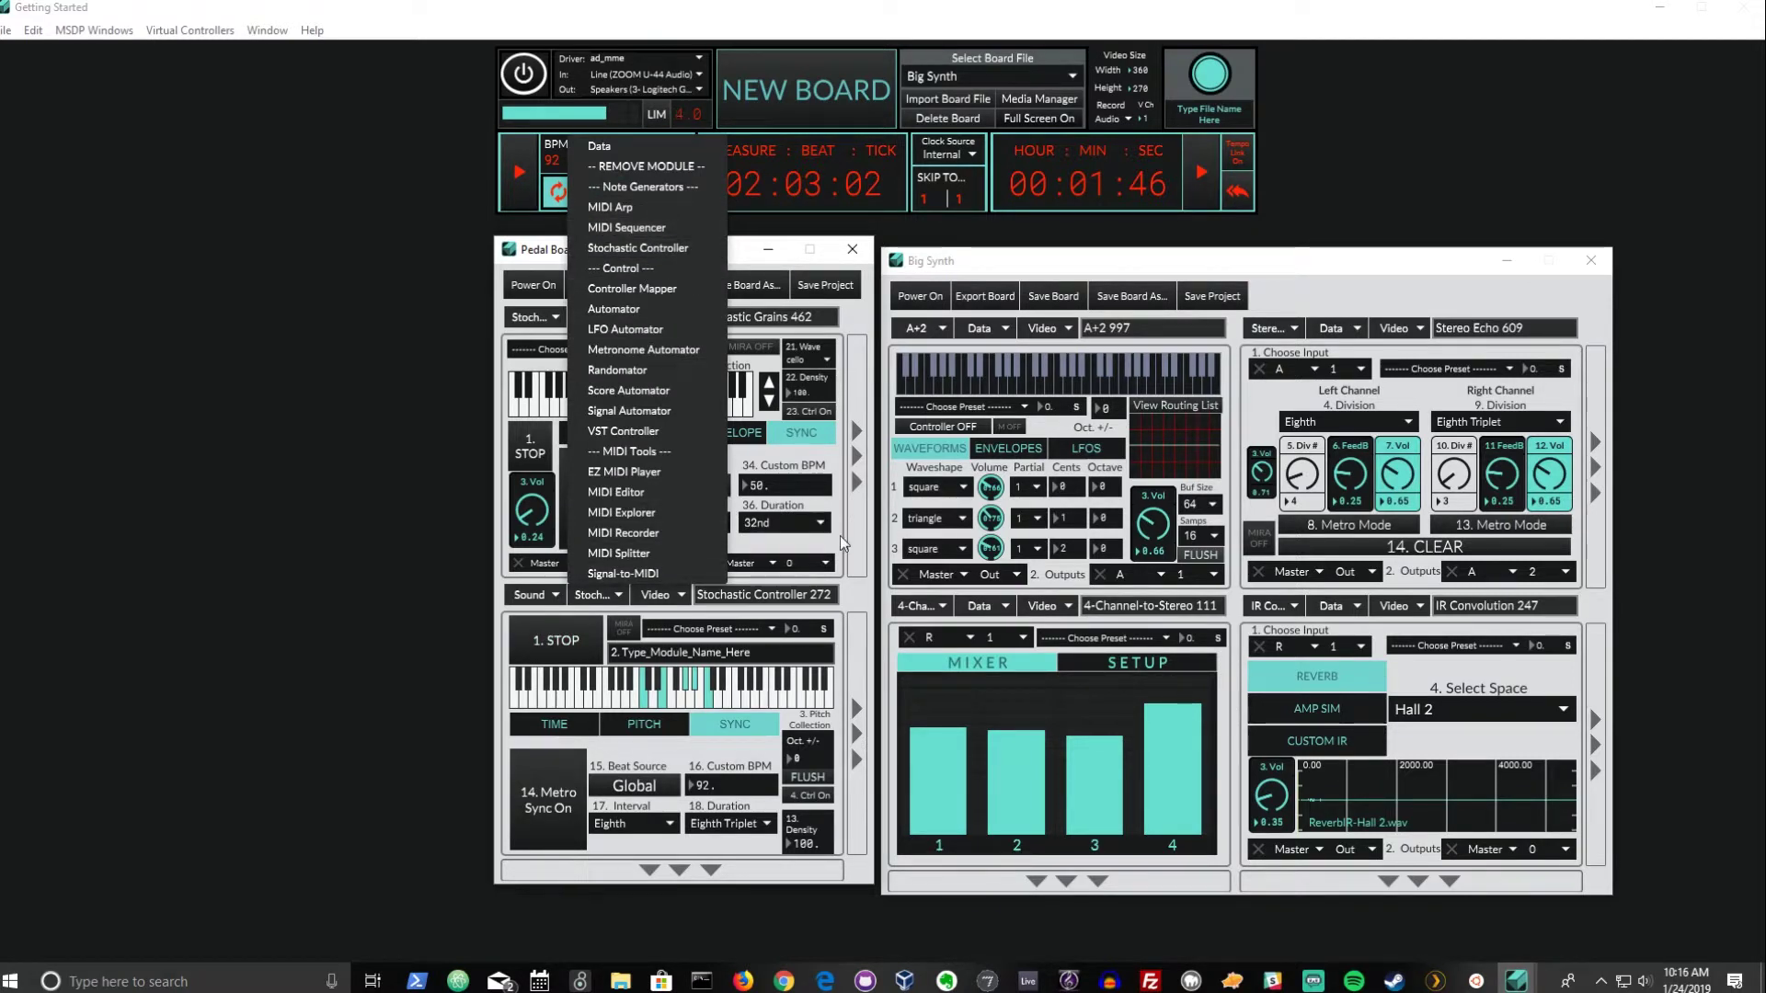
pyautogui.click(854, 596)
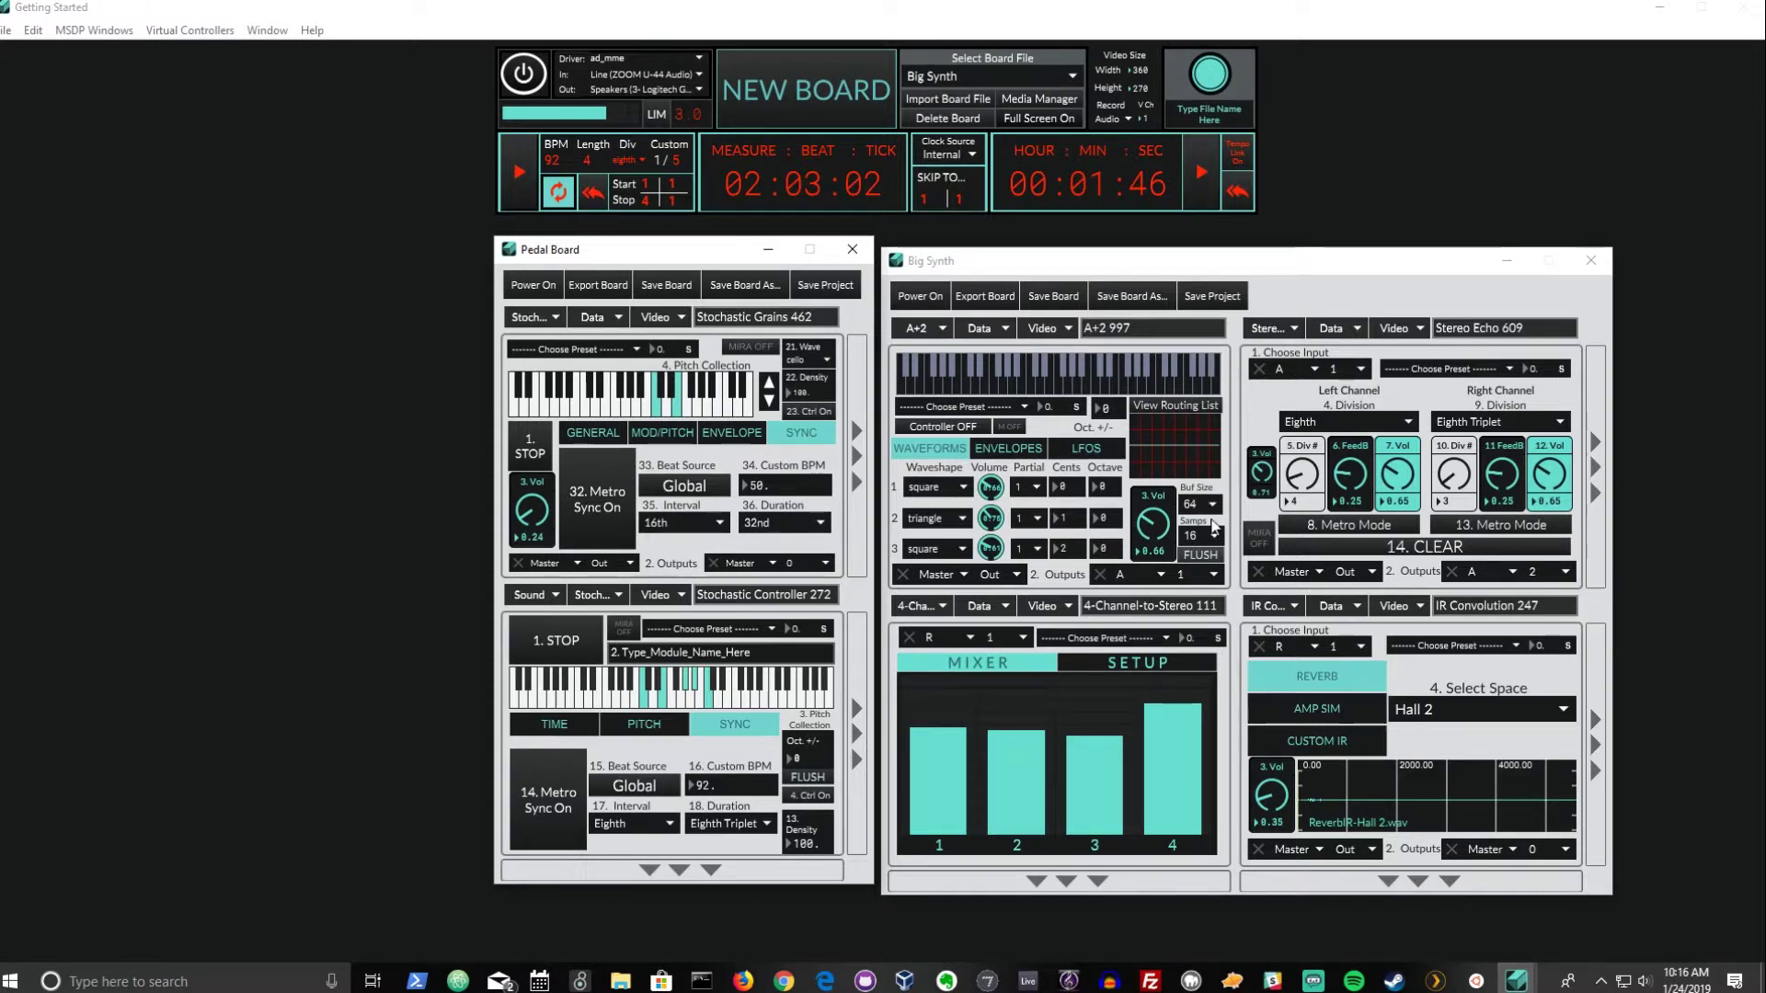
# Review the 4-Channel-to-Stereo module's setup and highlight the module name fields across the Big Synth and Pedal Board windows.
pyautogui.click(1100, 662)
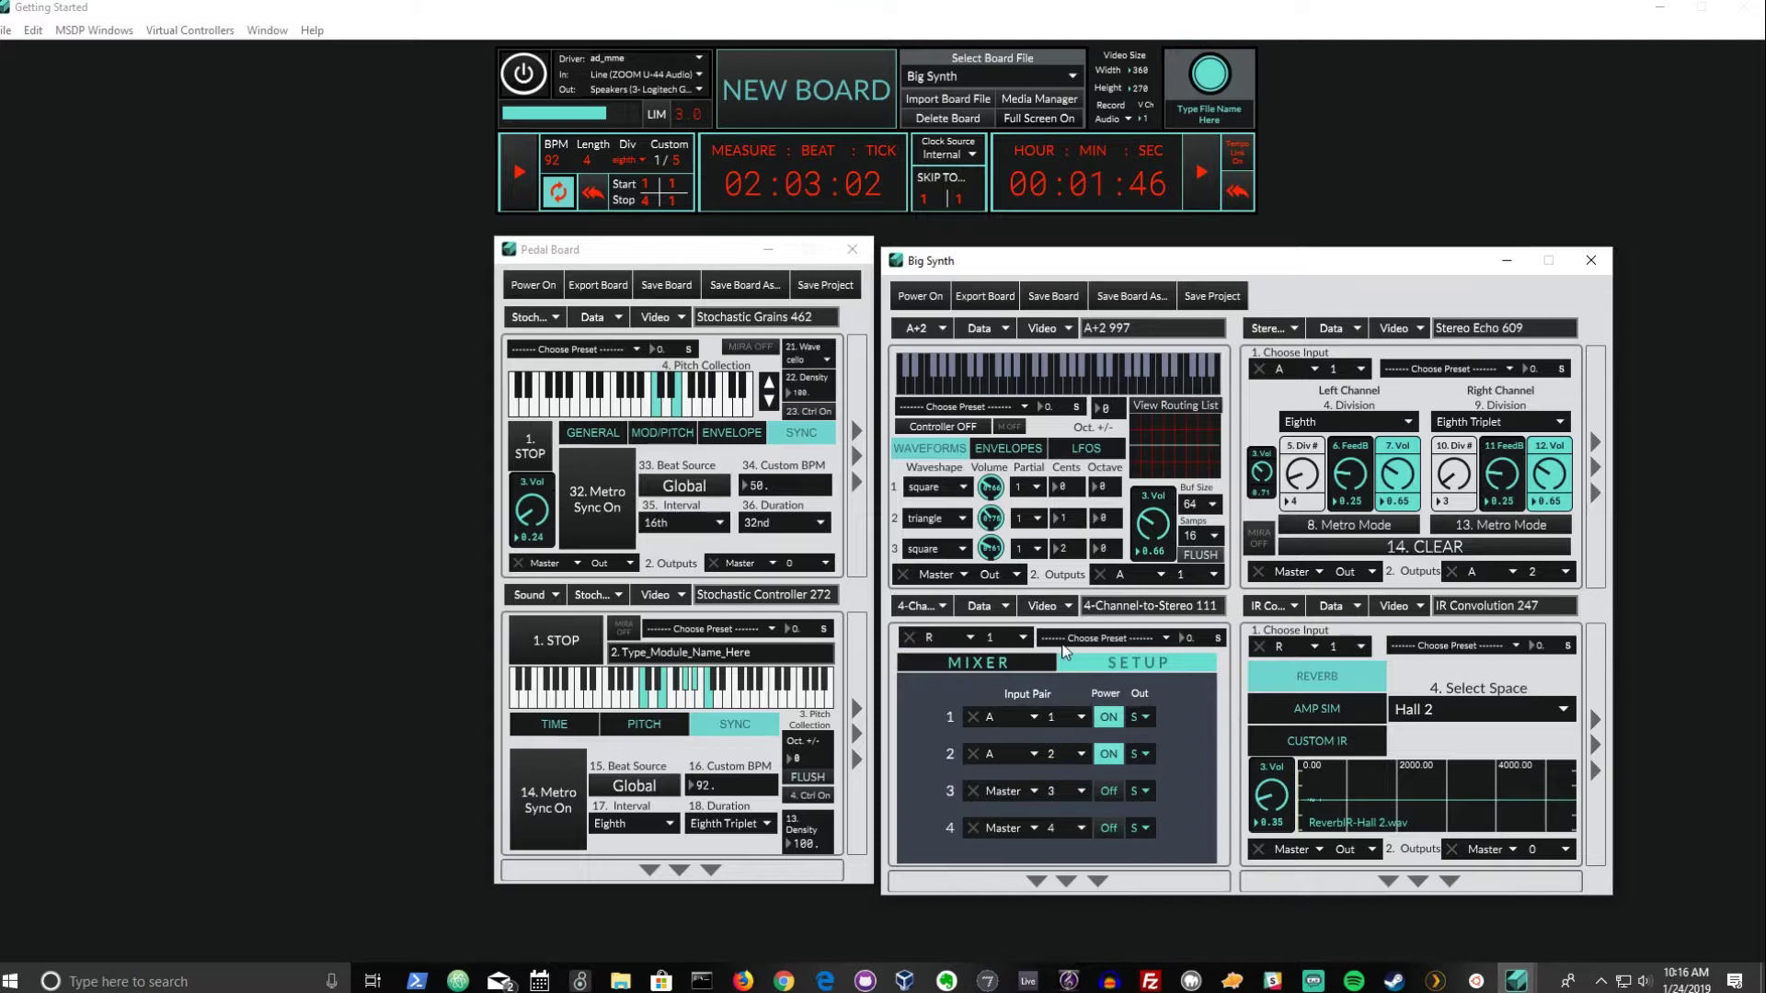
pyautogui.click(1010, 663)
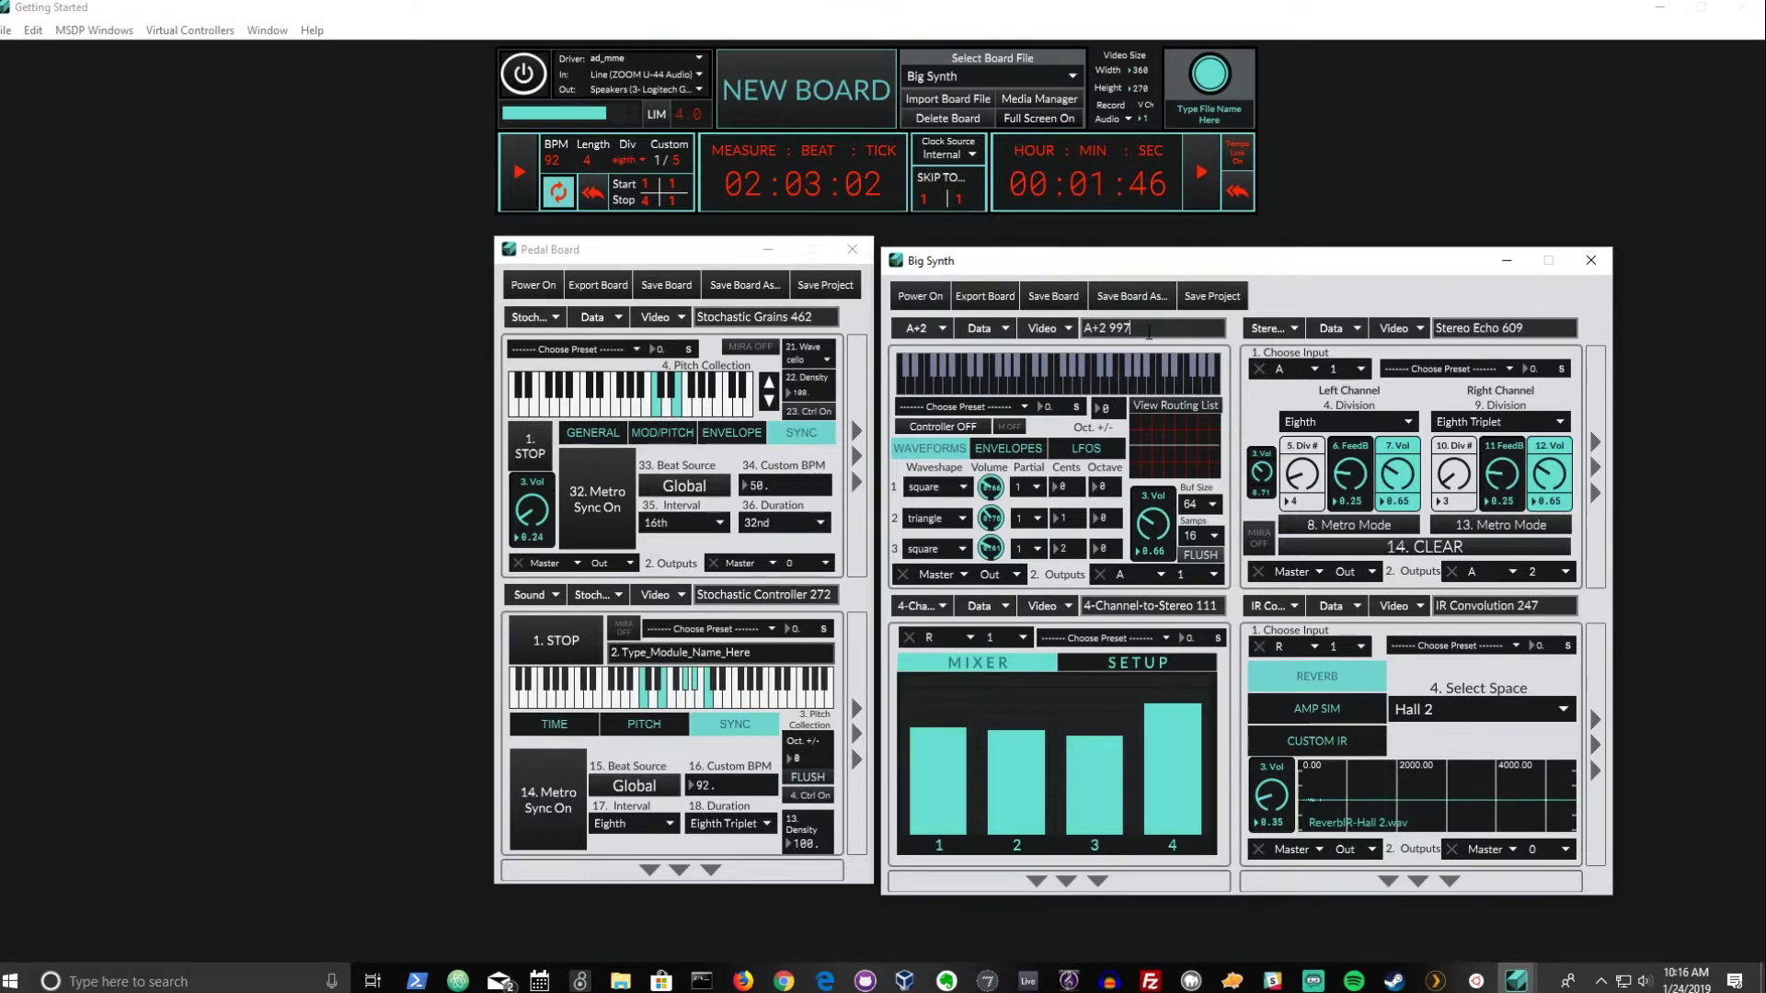
pyautogui.click(1148, 331)
pyautogui.click(1531, 328)
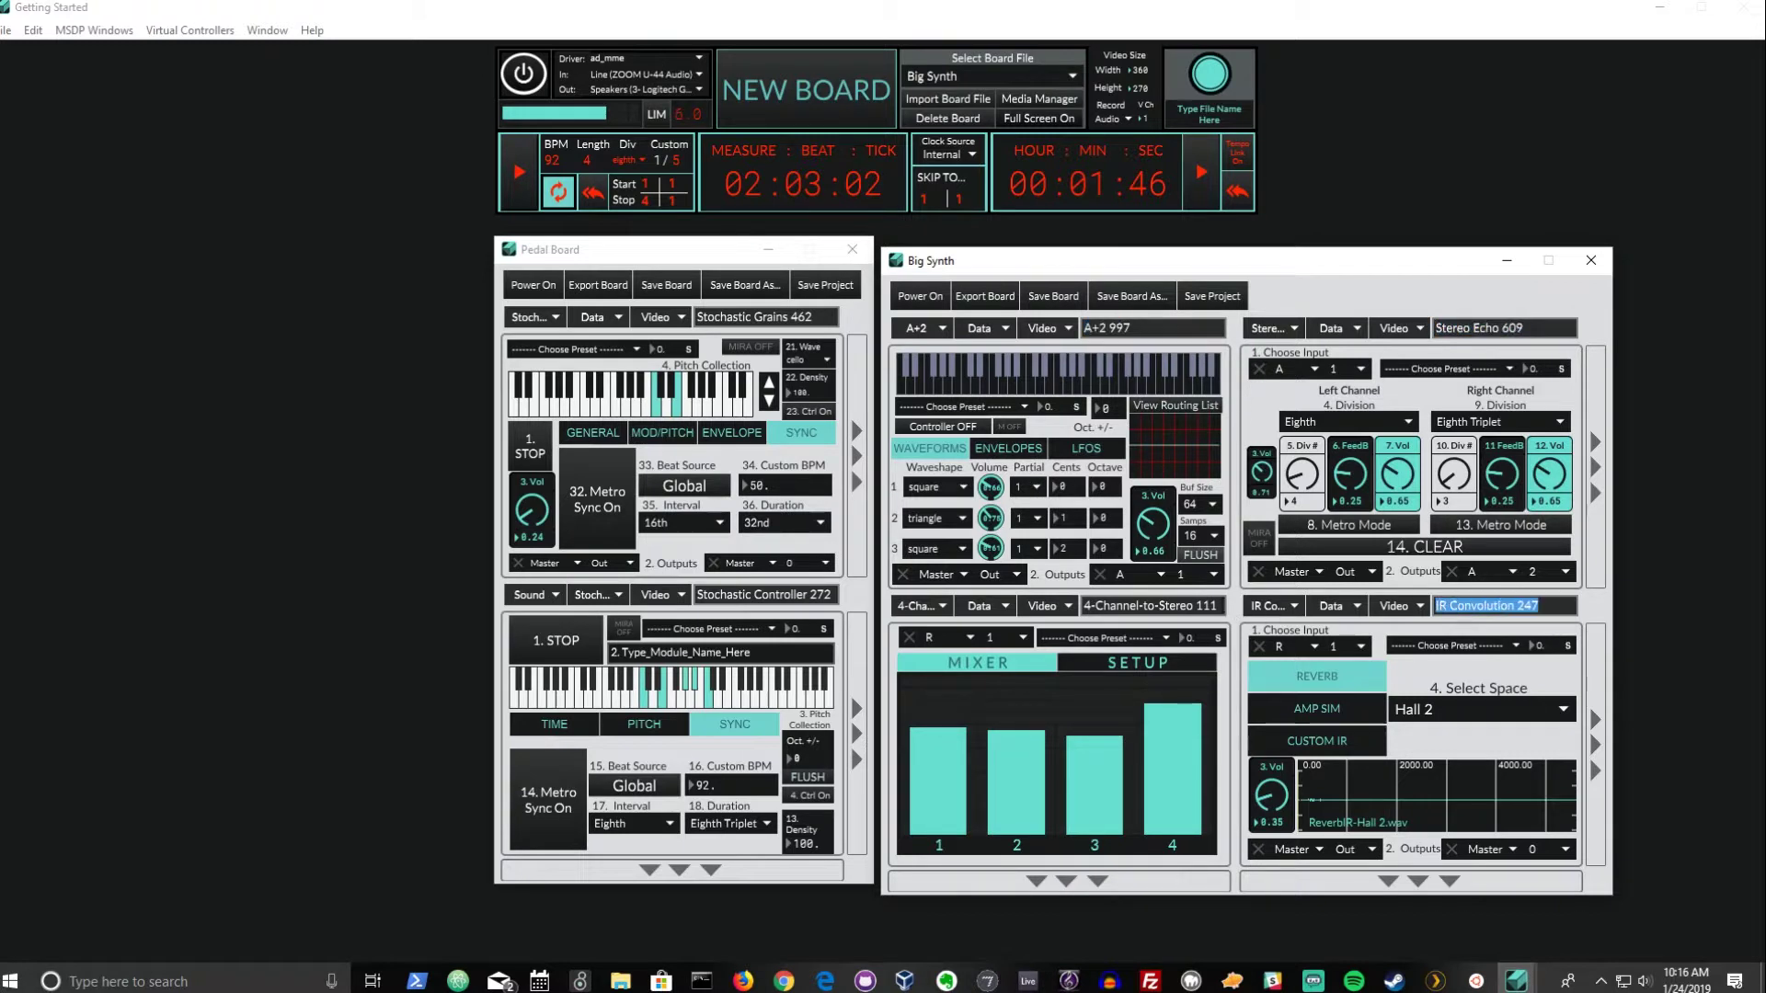
pyautogui.moveTo(1220, 605); pyautogui.dragTo(1097, 604)
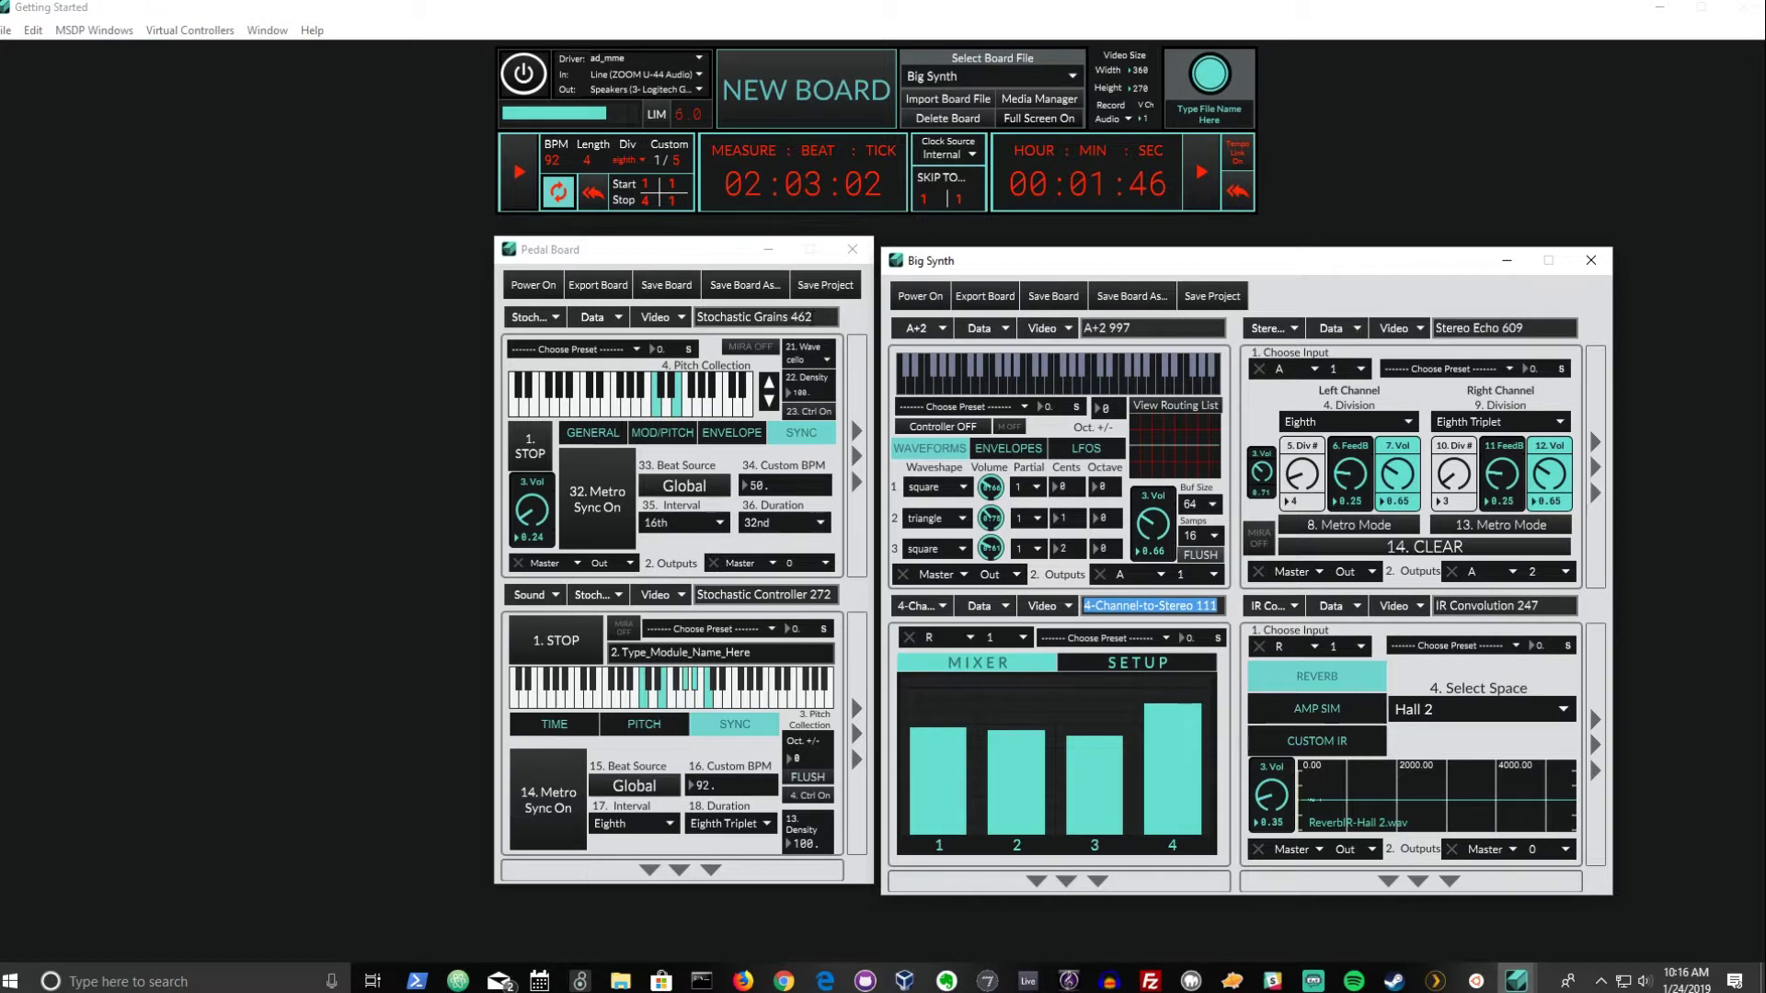
pyautogui.moveTo(812, 316); pyautogui.dragTo(715, 317)
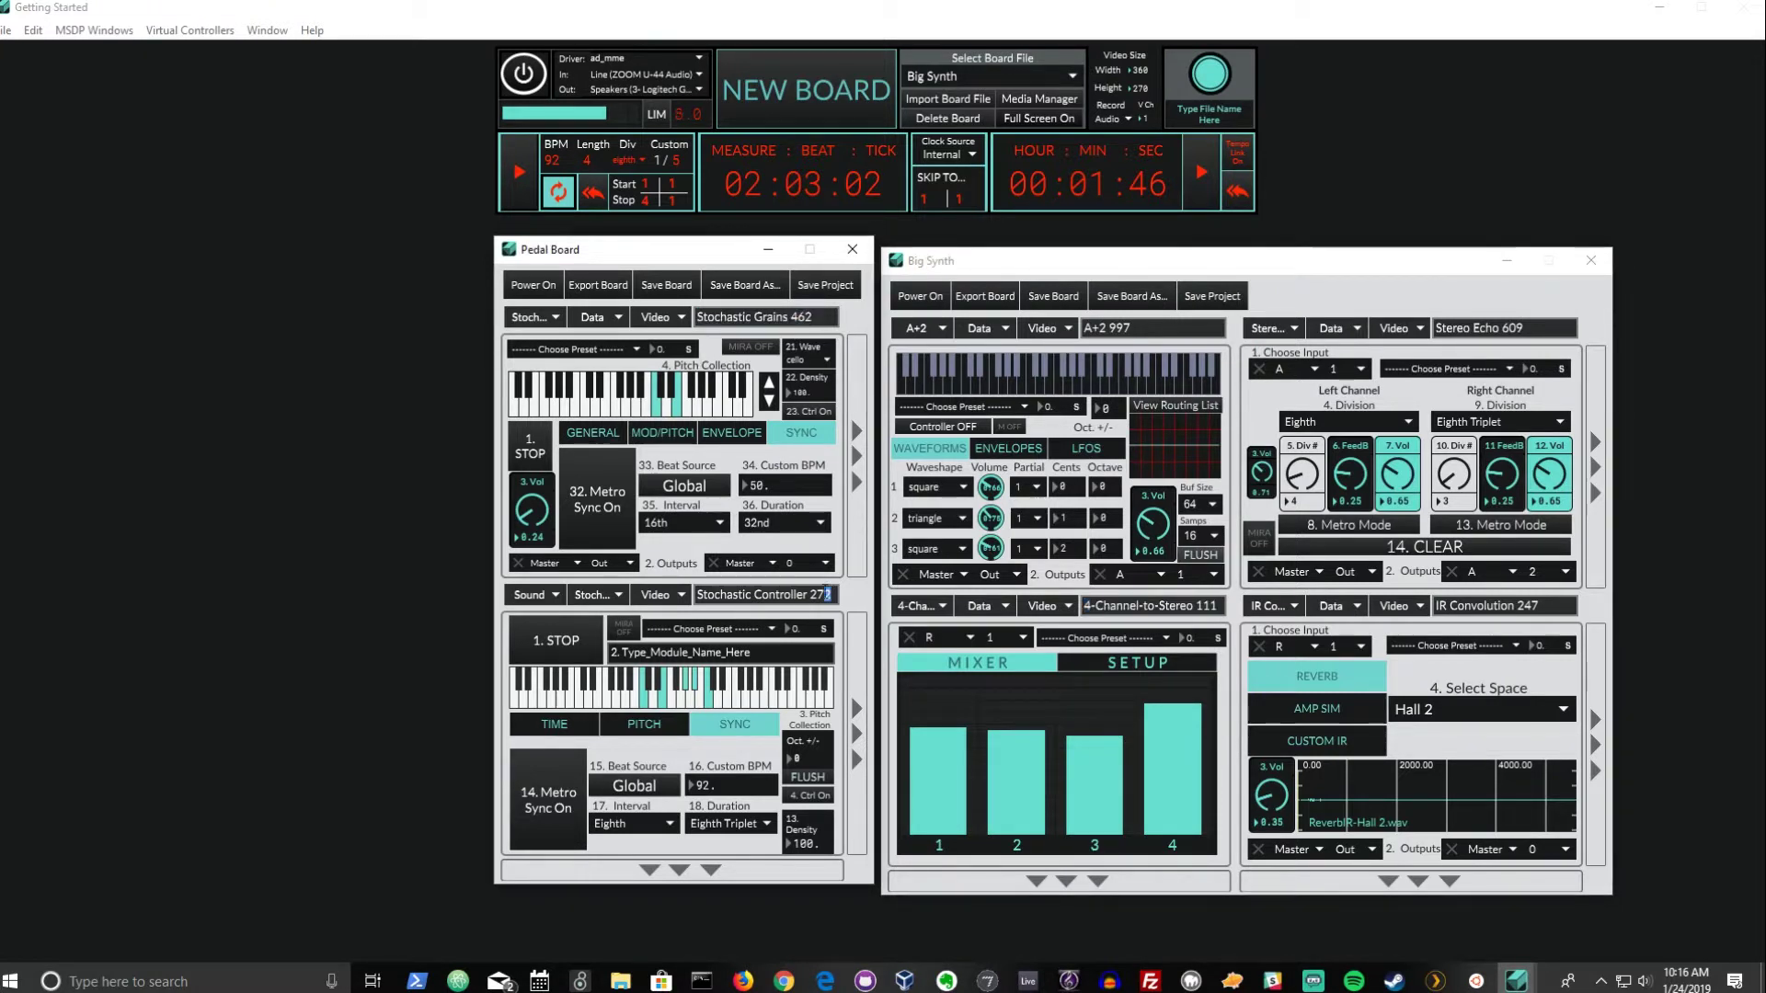
pyautogui.click(752, 589)
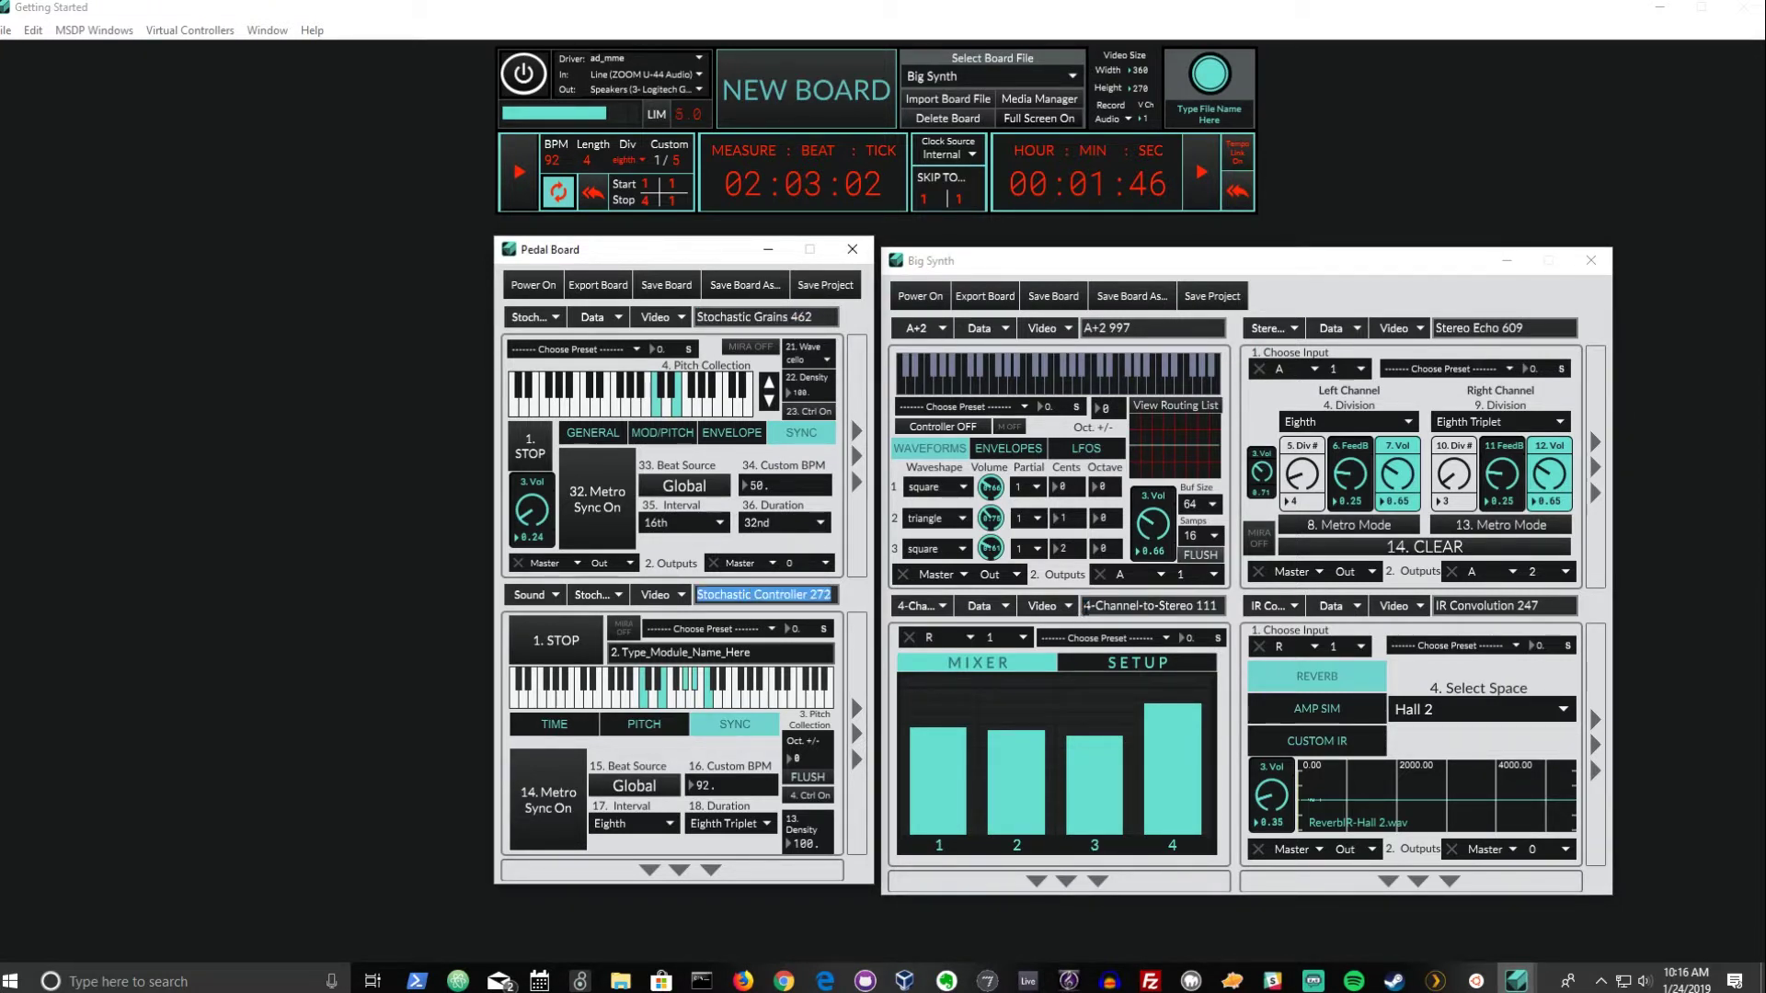
pyautogui.moveTo(1086, 608); pyautogui.dragTo(1230, 623)
pyautogui.click(1155, 330)
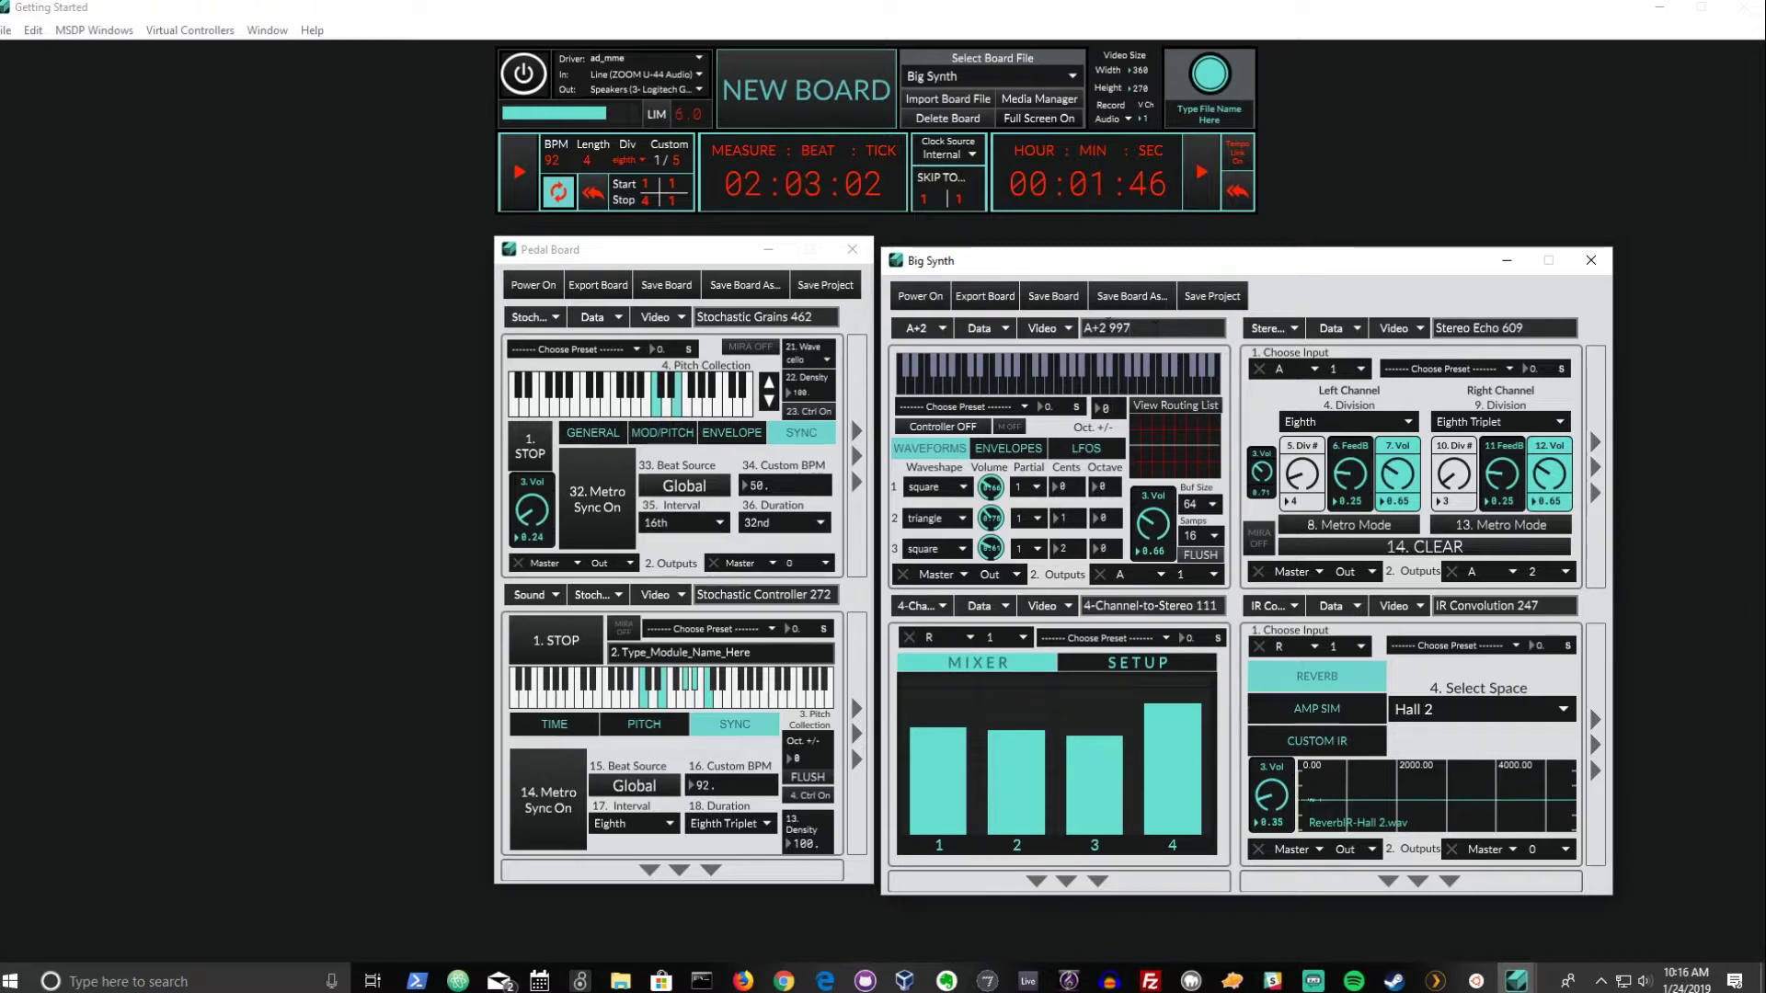
pyautogui.doubleClick(1094, 329)
pyautogui.moveTo(1107, 329); pyautogui.dragTo(1132, 328)
pyautogui.moveTo(1193, 605); pyautogui.dragTo(1077, 589)
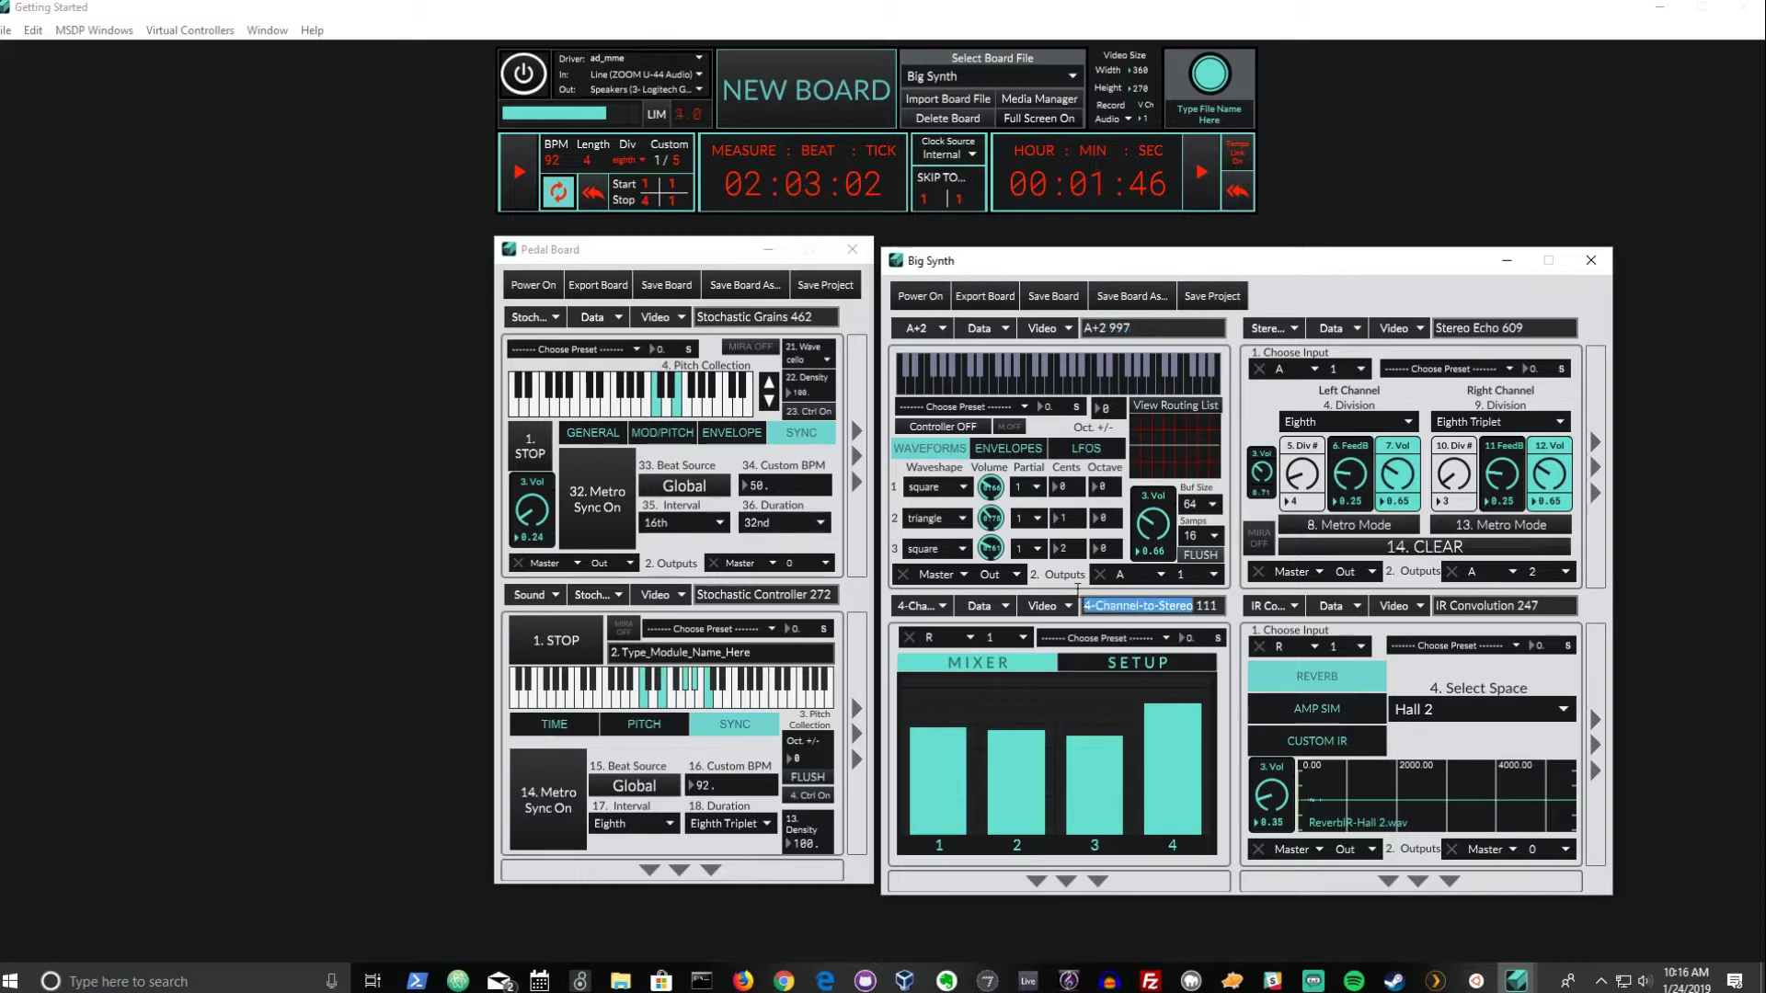
pyautogui.doubleClick(1206, 605)
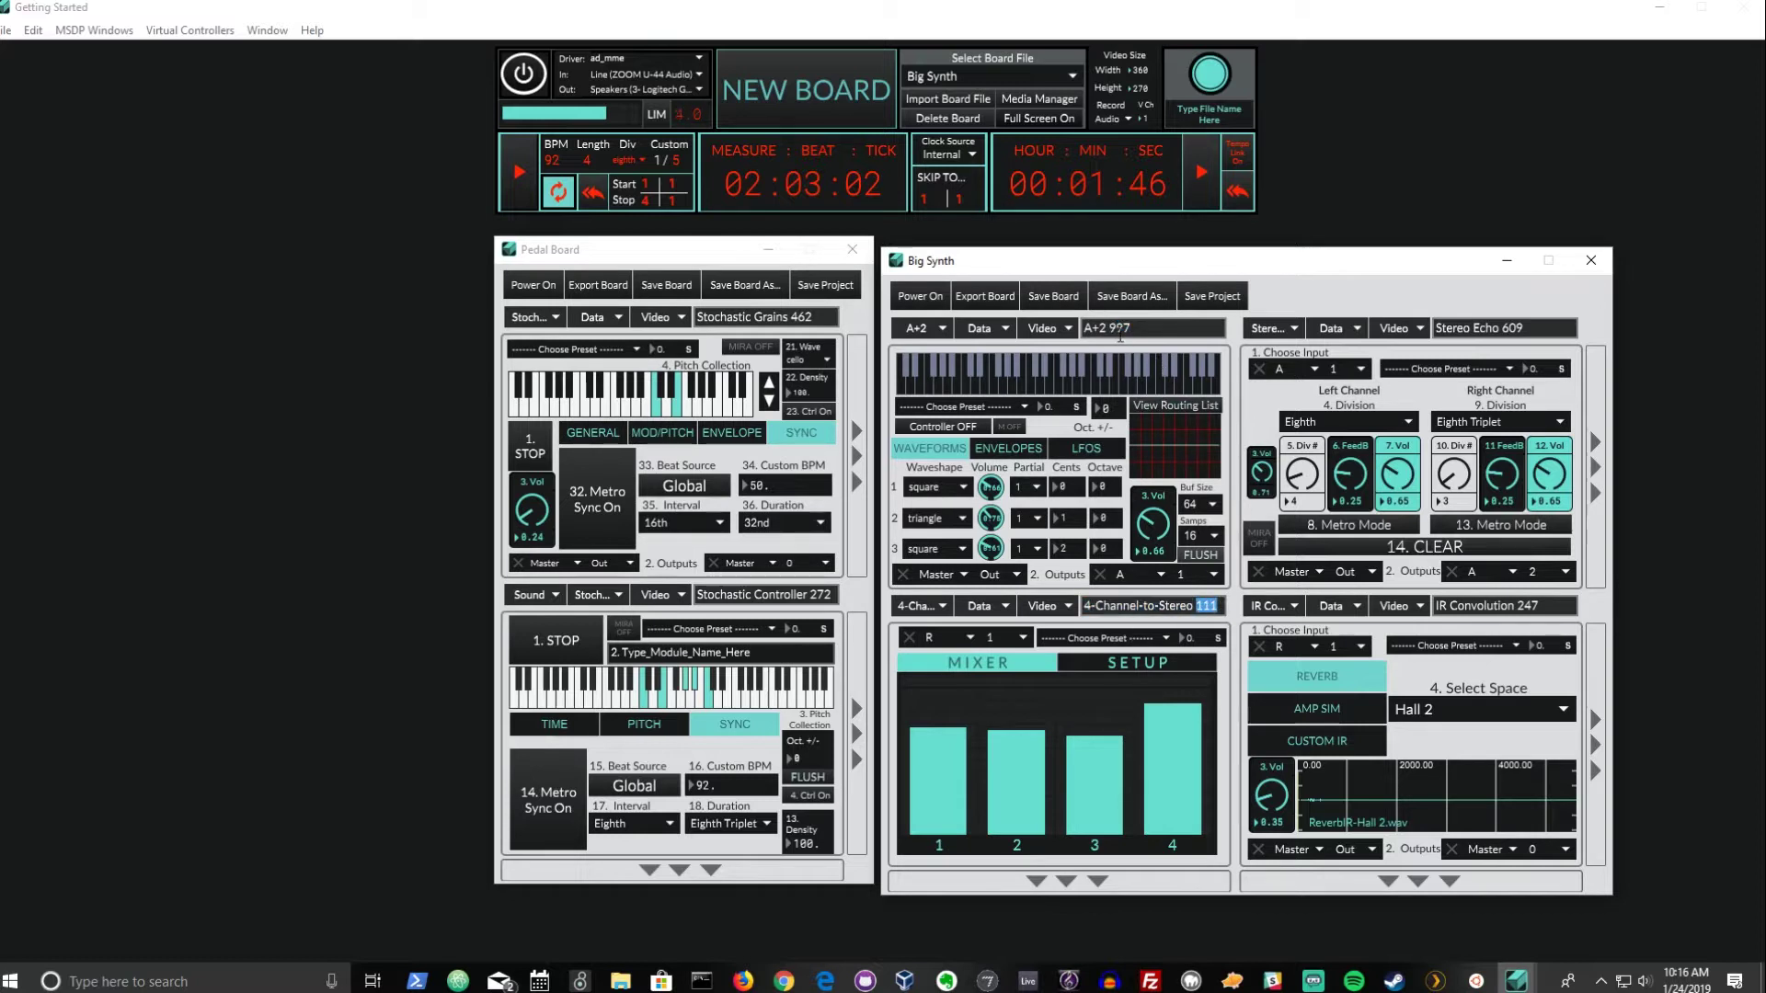
# Rename the A+2 module to "Big Synth" and save its board.
pyautogui.moveTo(1134, 329); pyautogui.dragTo(1082, 328)
pyautogui.write('Big Synth')
pyautogui.click(1055, 298)
# Set the Stochastic Controller's target module name to "Big Synth", matching the renamed A+2 module.
pyautogui.moveTo(612, 652)
pyautogui.mouseDown()
pyautogui.moveTo(751, 653)
pyautogui.moveTo(611, 652)
pyautogui.mouseUp()
pyautogui.doubleClick(651, 652)
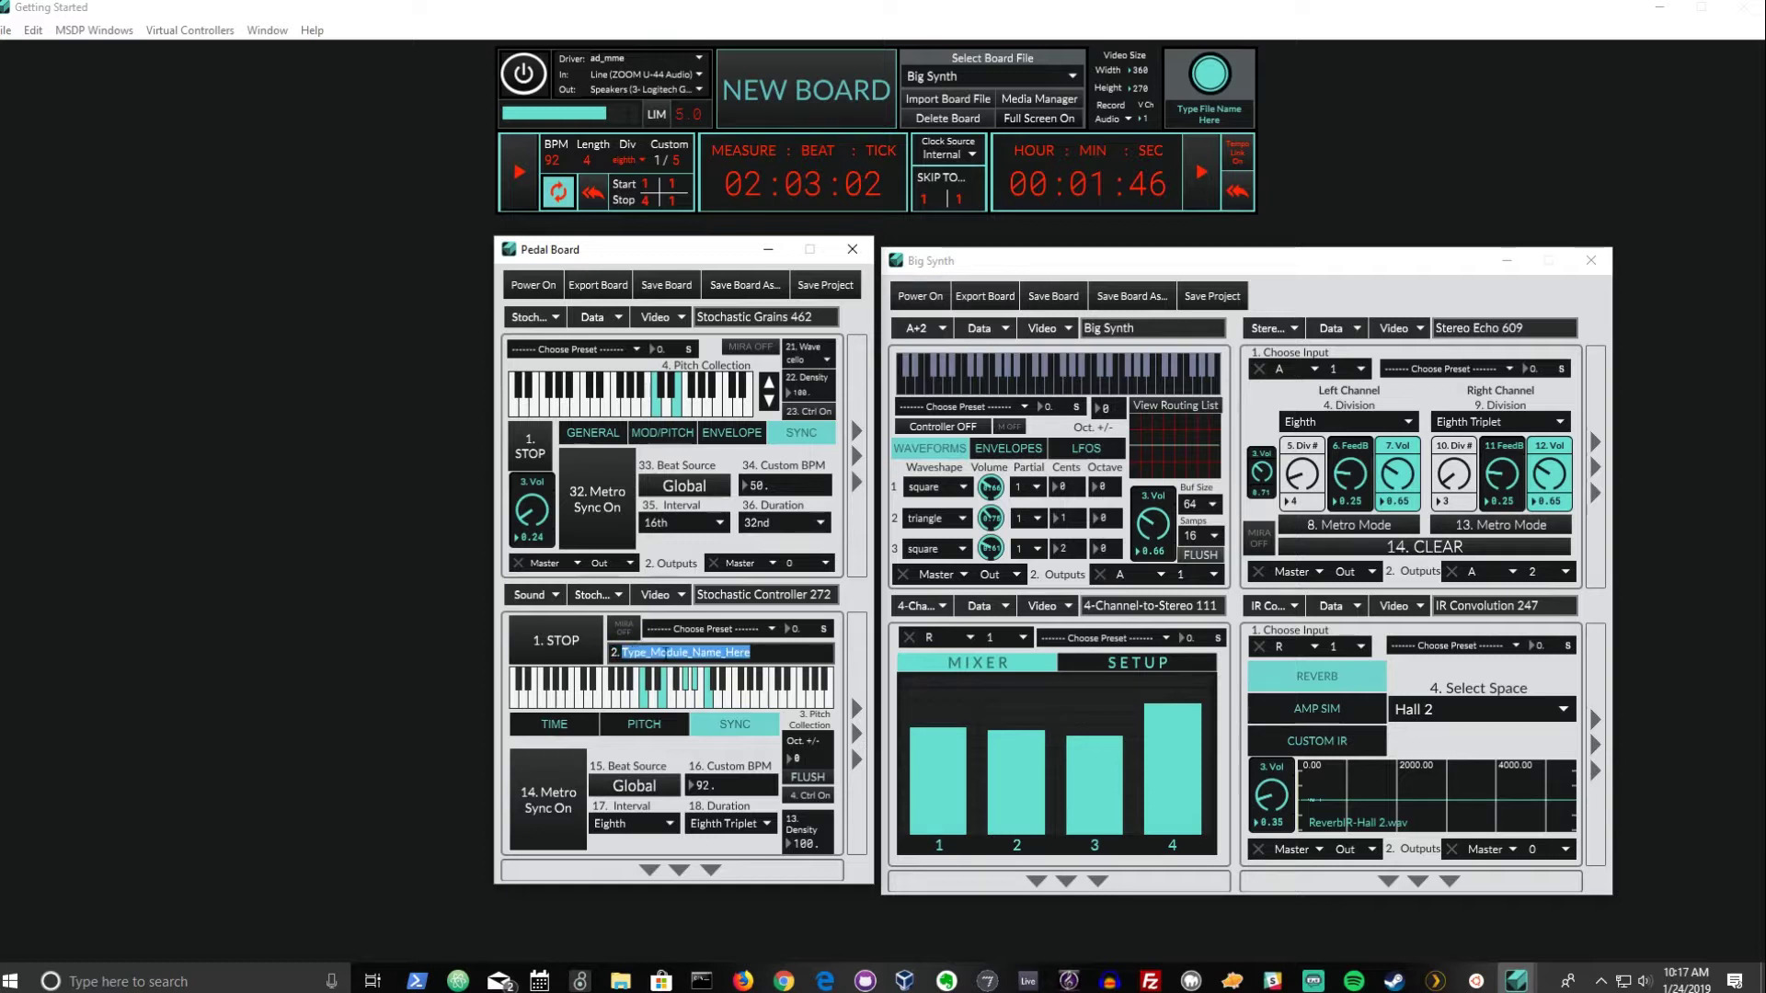
pyautogui.doubleClick(651, 652)
pyautogui.moveTo(611, 652); pyautogui.dragTo(749, 653)
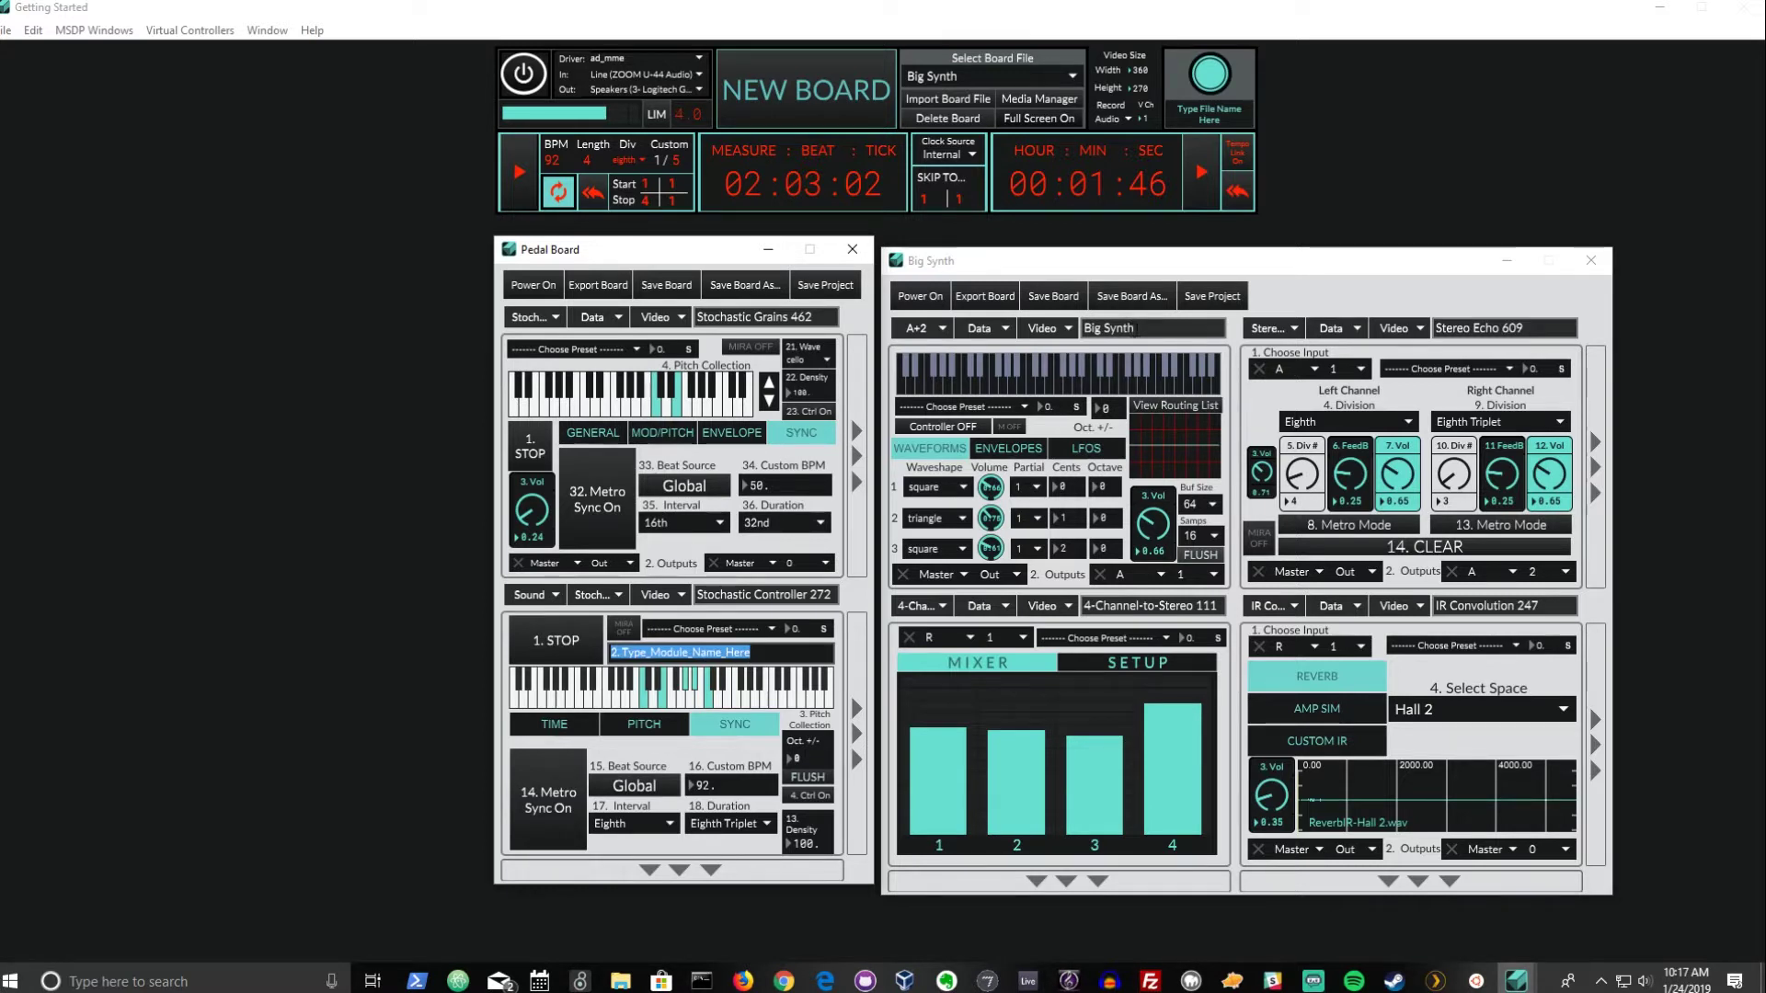
pyautogui.moveTo(1131, 329); pyautogui.dragTo(1074, 331)
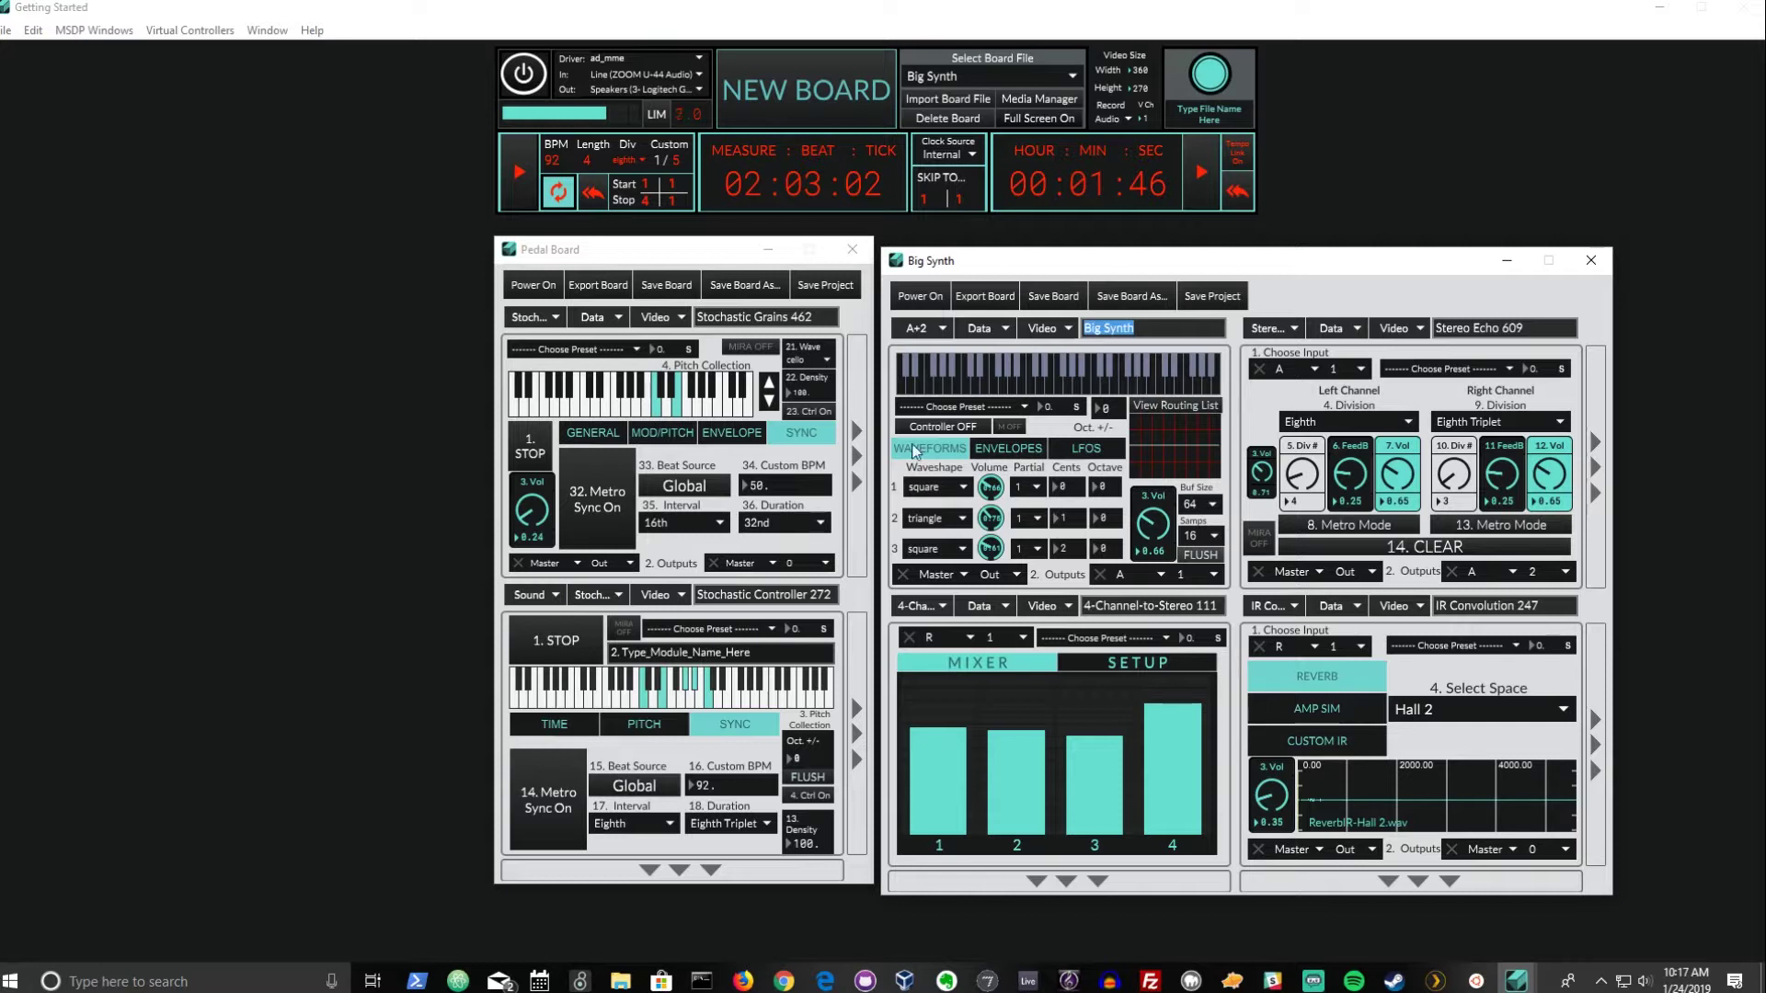
pyautogui.click(782, 649)
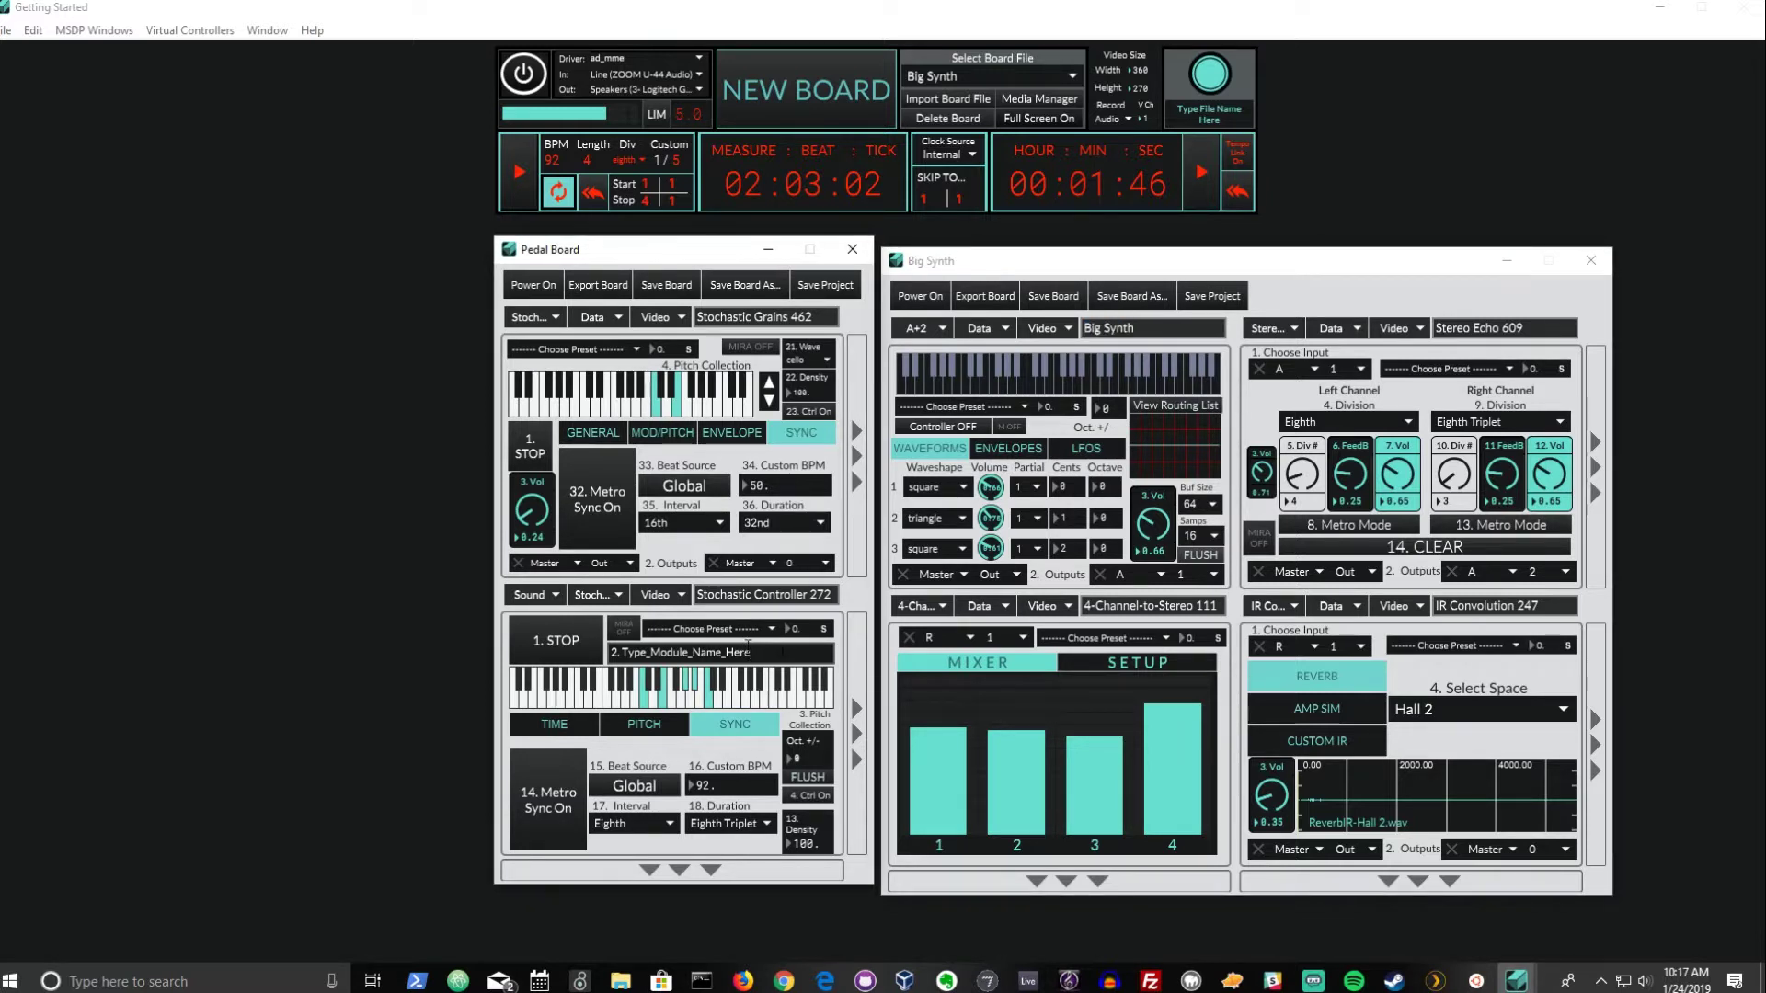
pyautogui.moveTo(748, 648); pyautogui.dragTo(607, 655)
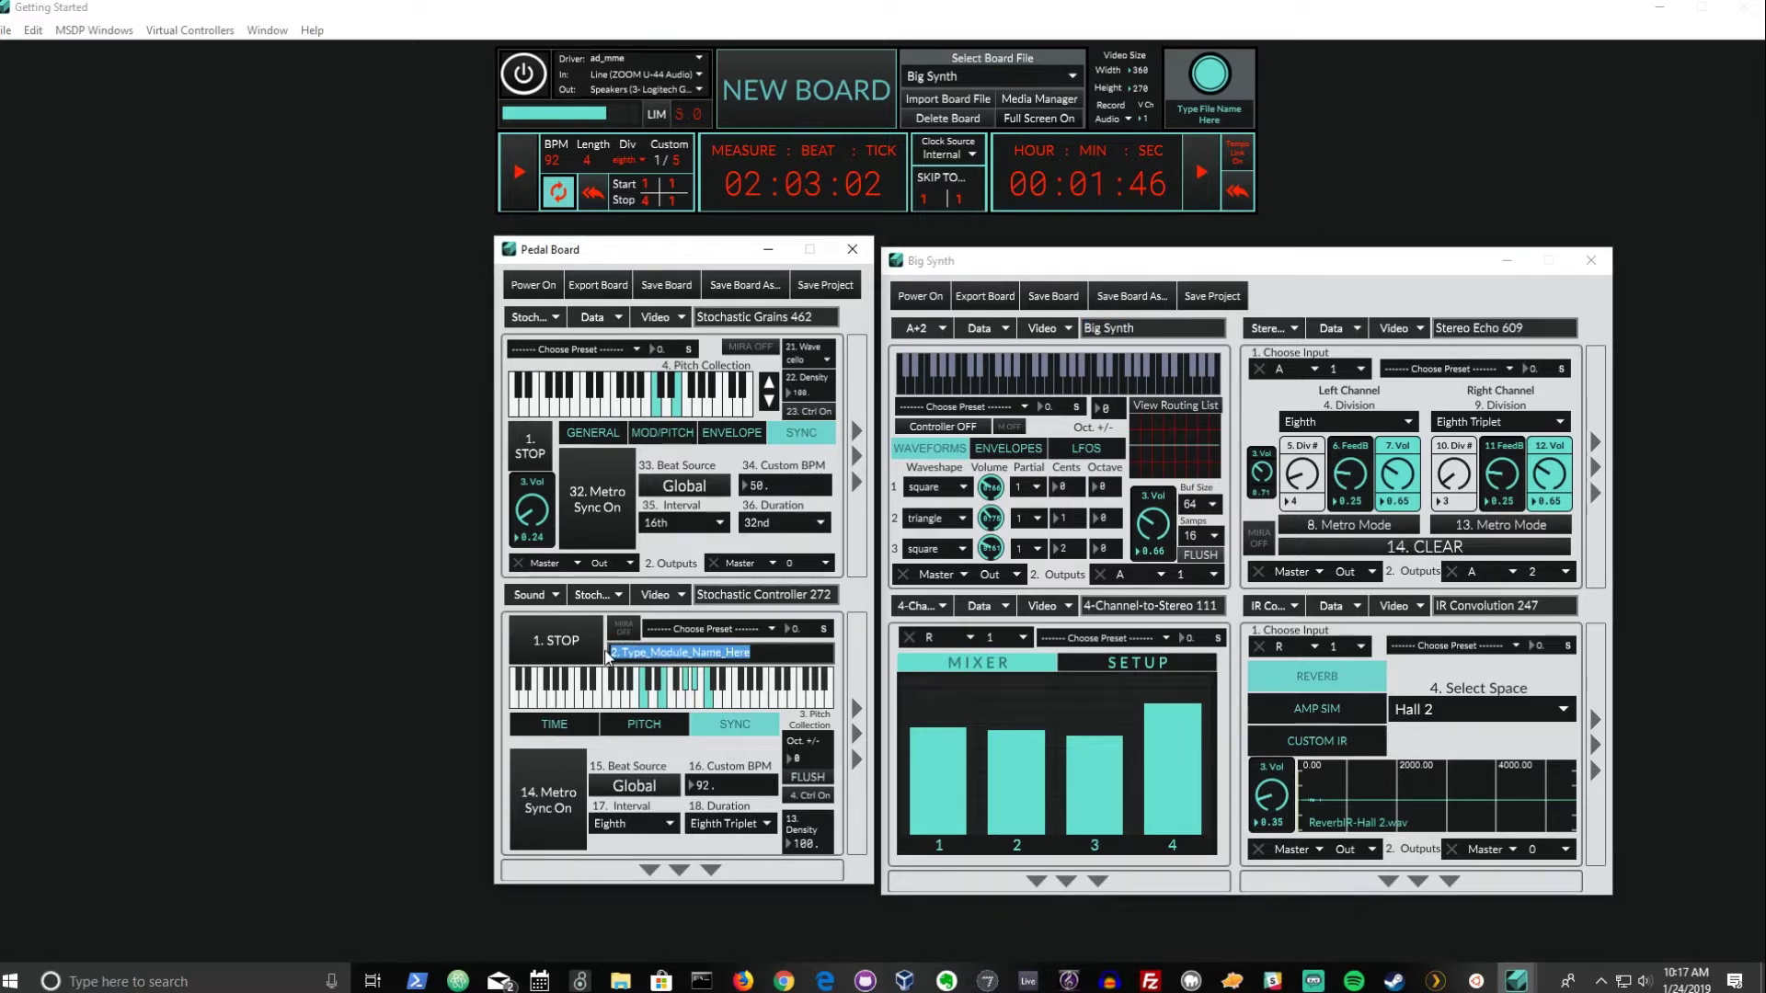
pyautogui.write('Big Synth')
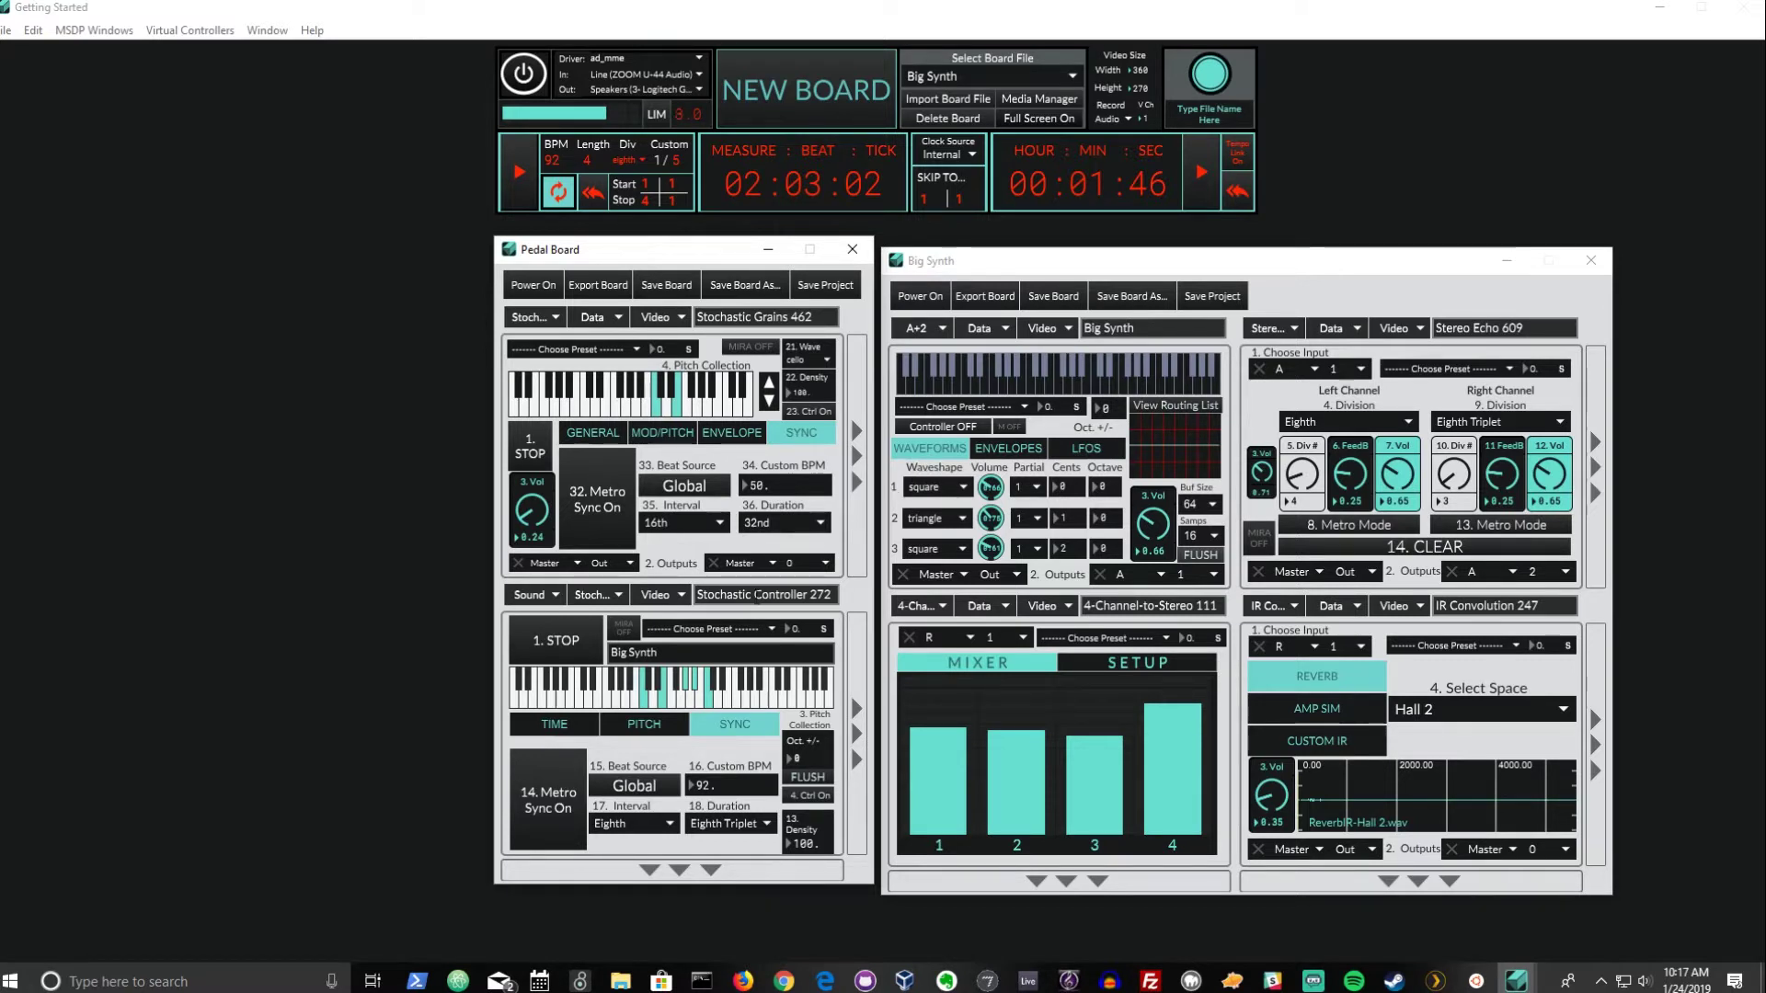
# Run the global transport, raise the Stochastic Grains volume to 0.96 during playback and stop the transport.
pyautogui.click(523, 174)
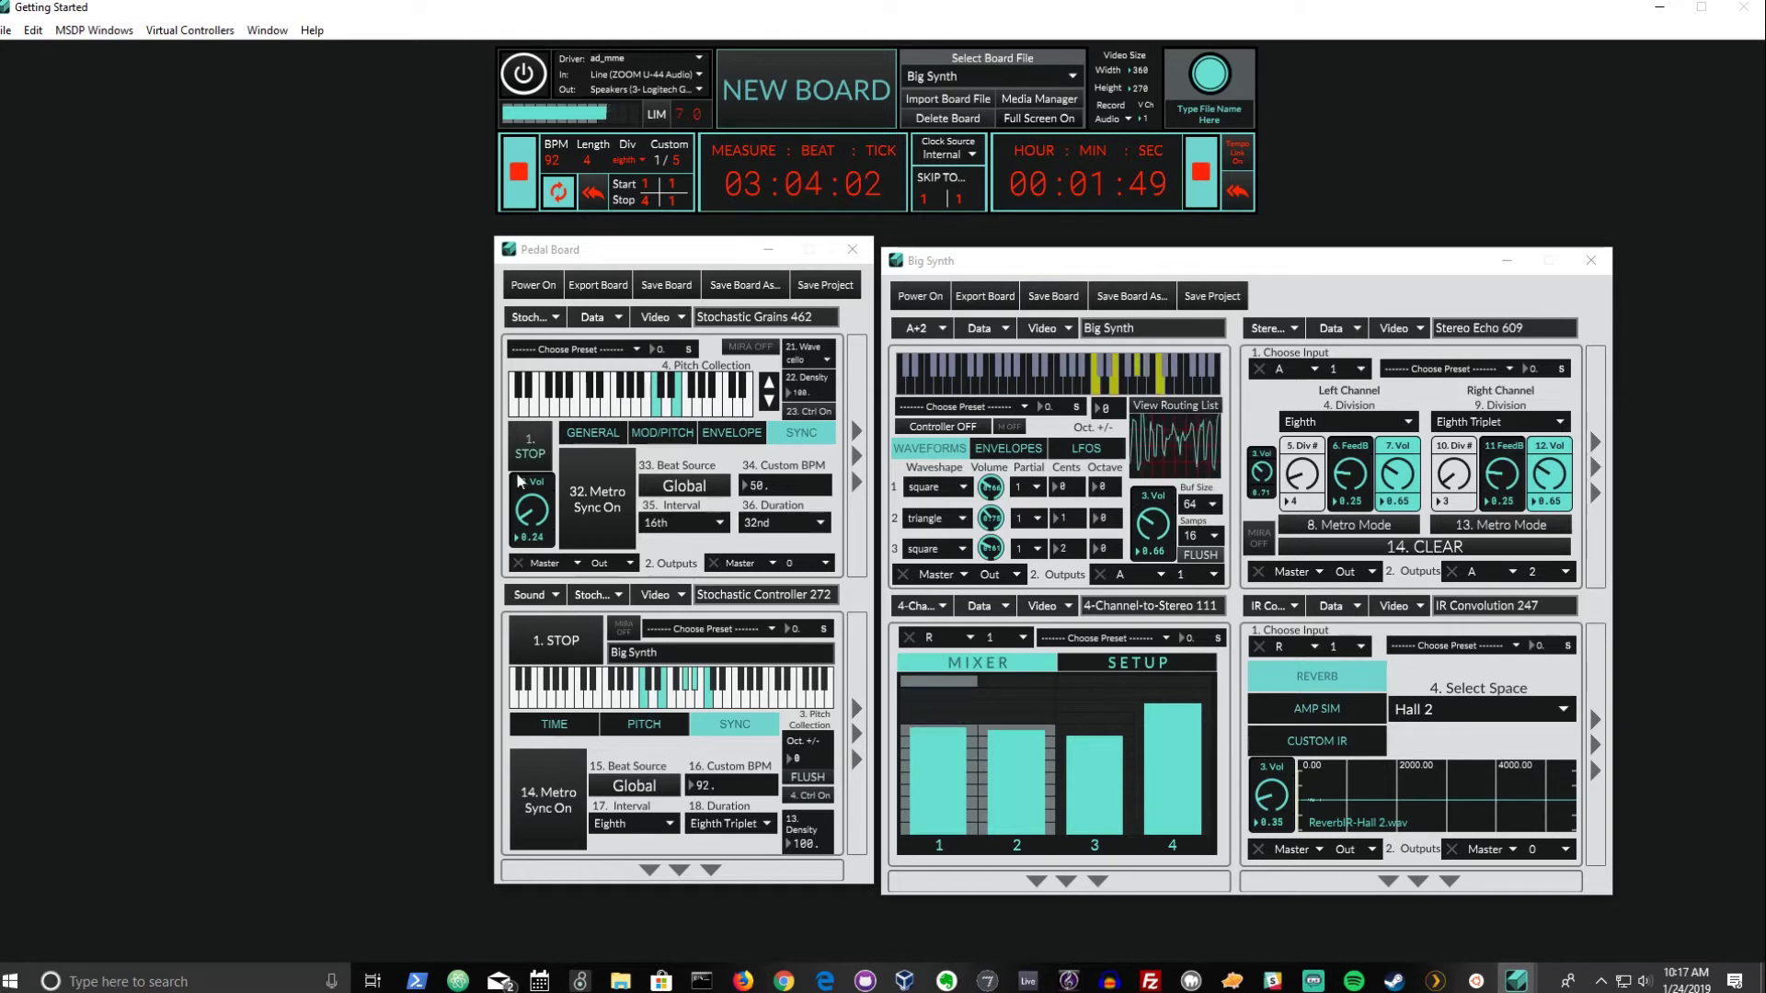
pyautogui.moveTo(520, 481); pyautogui.dragTo(533, 497)
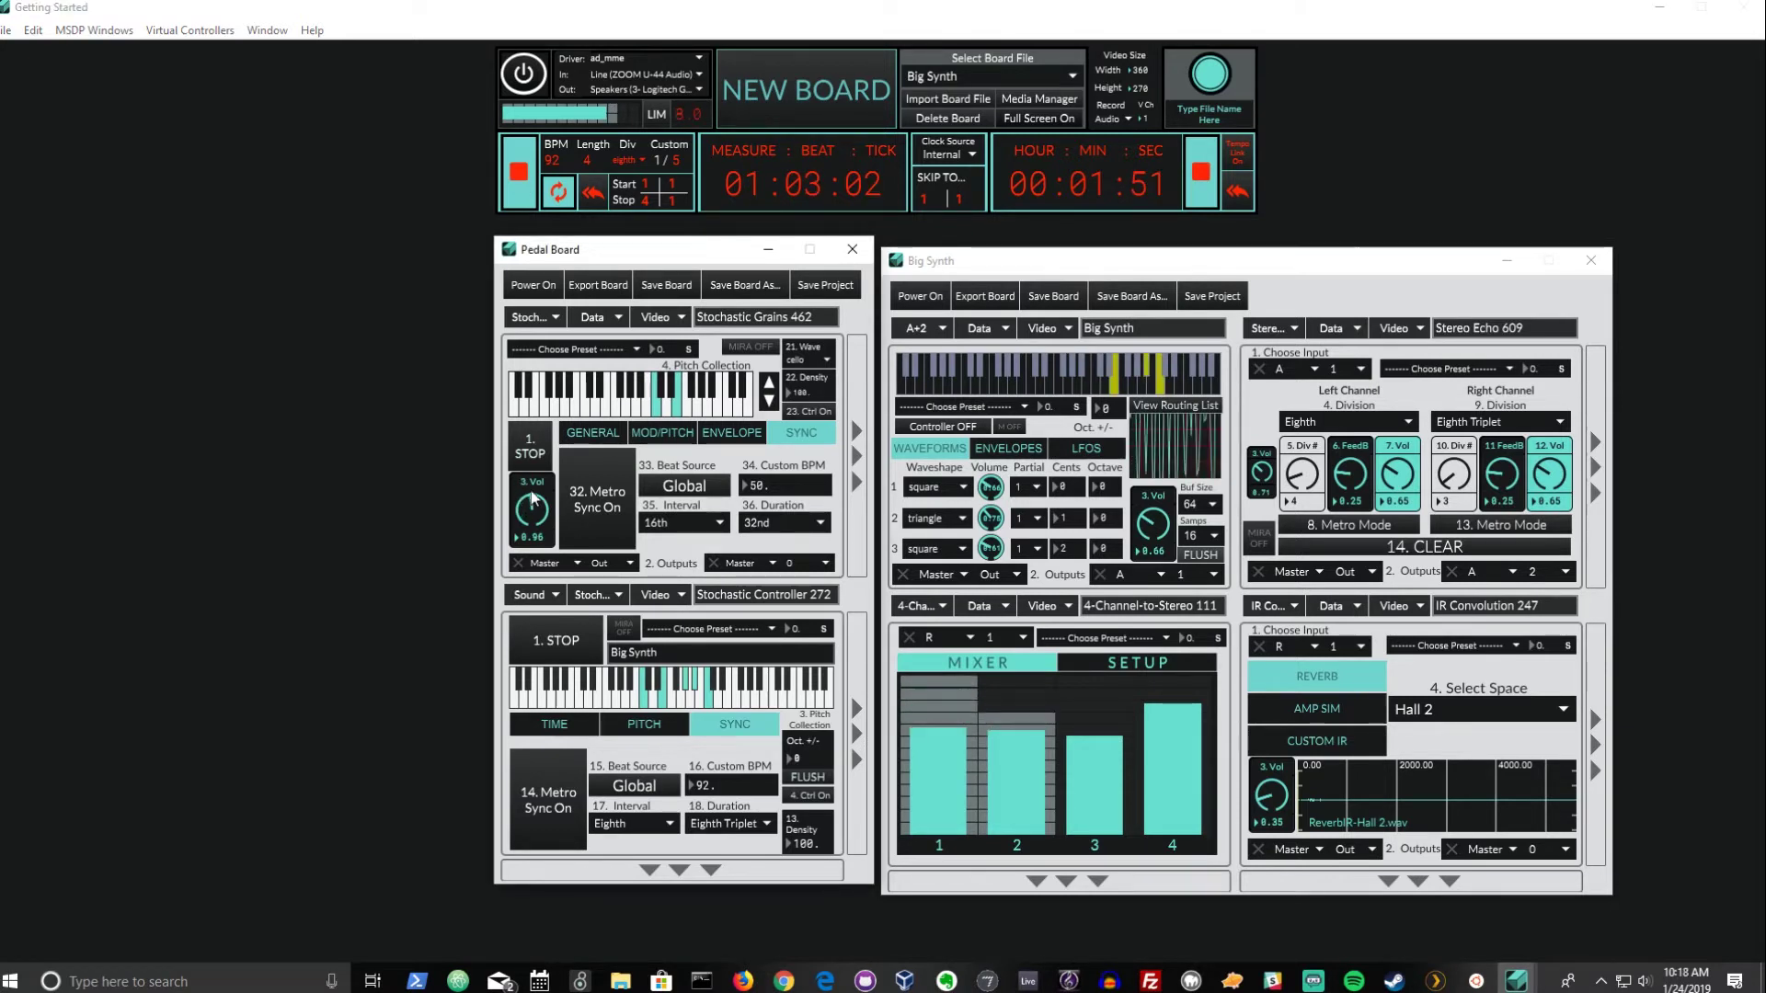
pyautogui.click(528, 172)
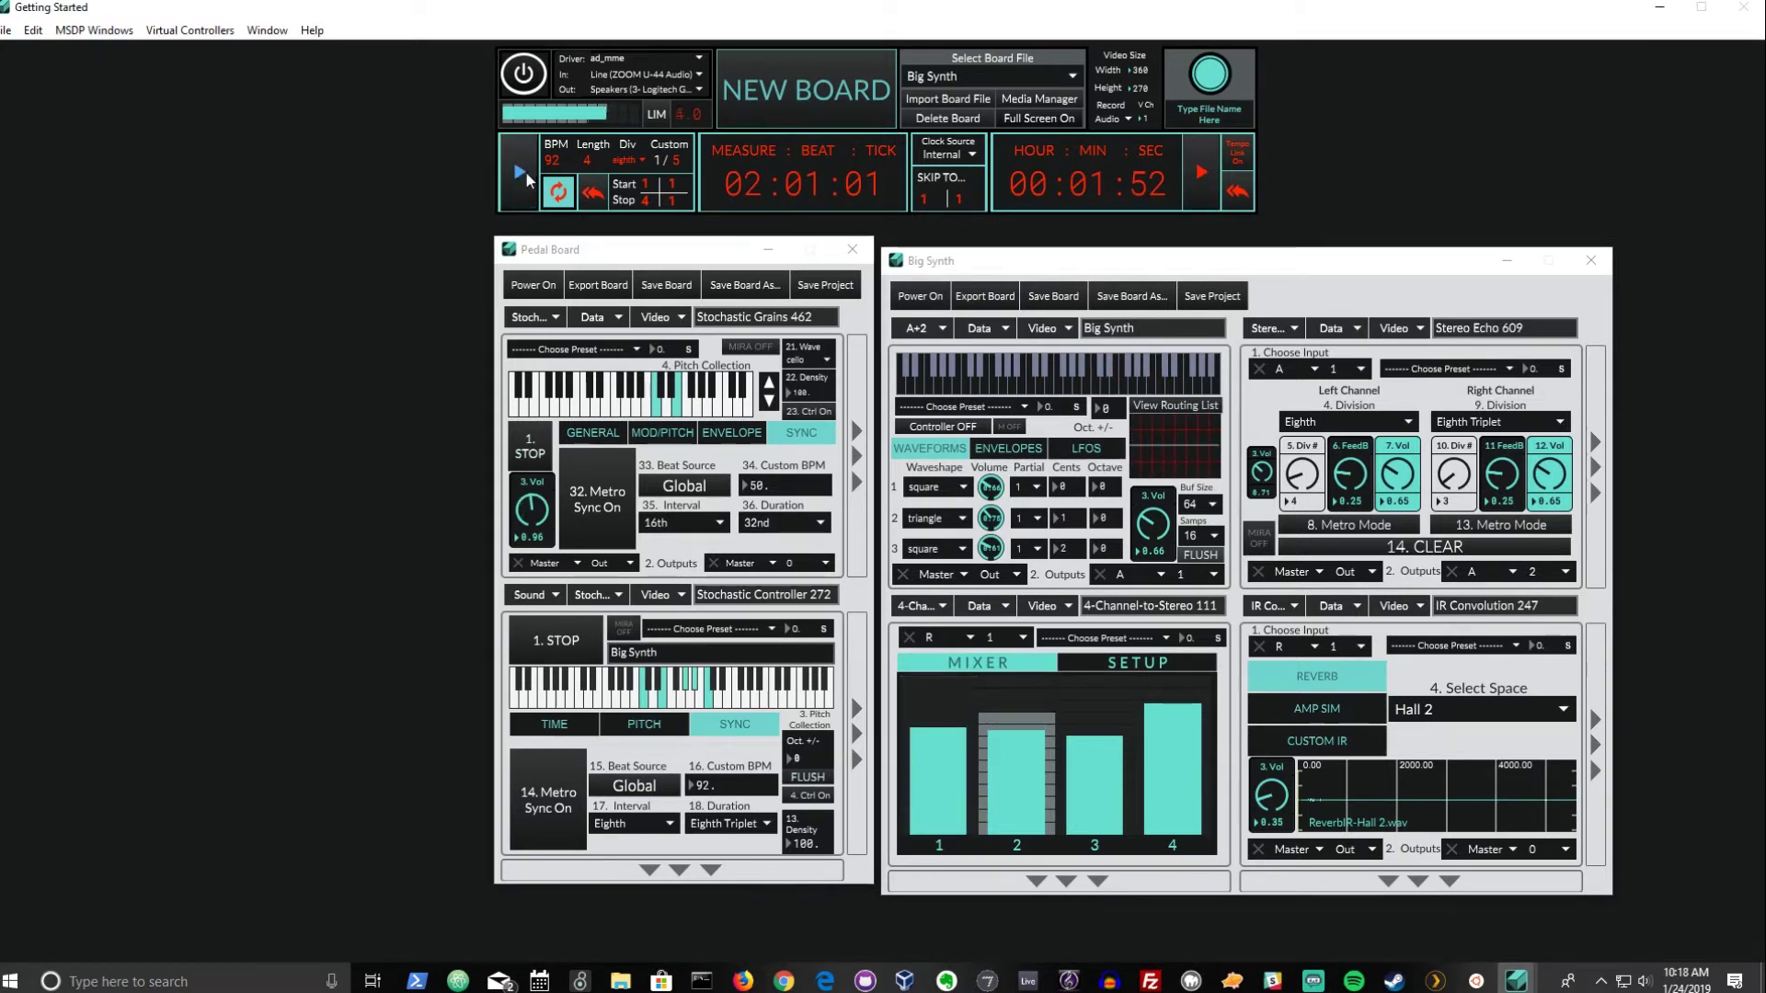
# Set the Stochastic Controller's sync interval to 16th and its duration to 32nd.
pyautogui.click(657, 832)
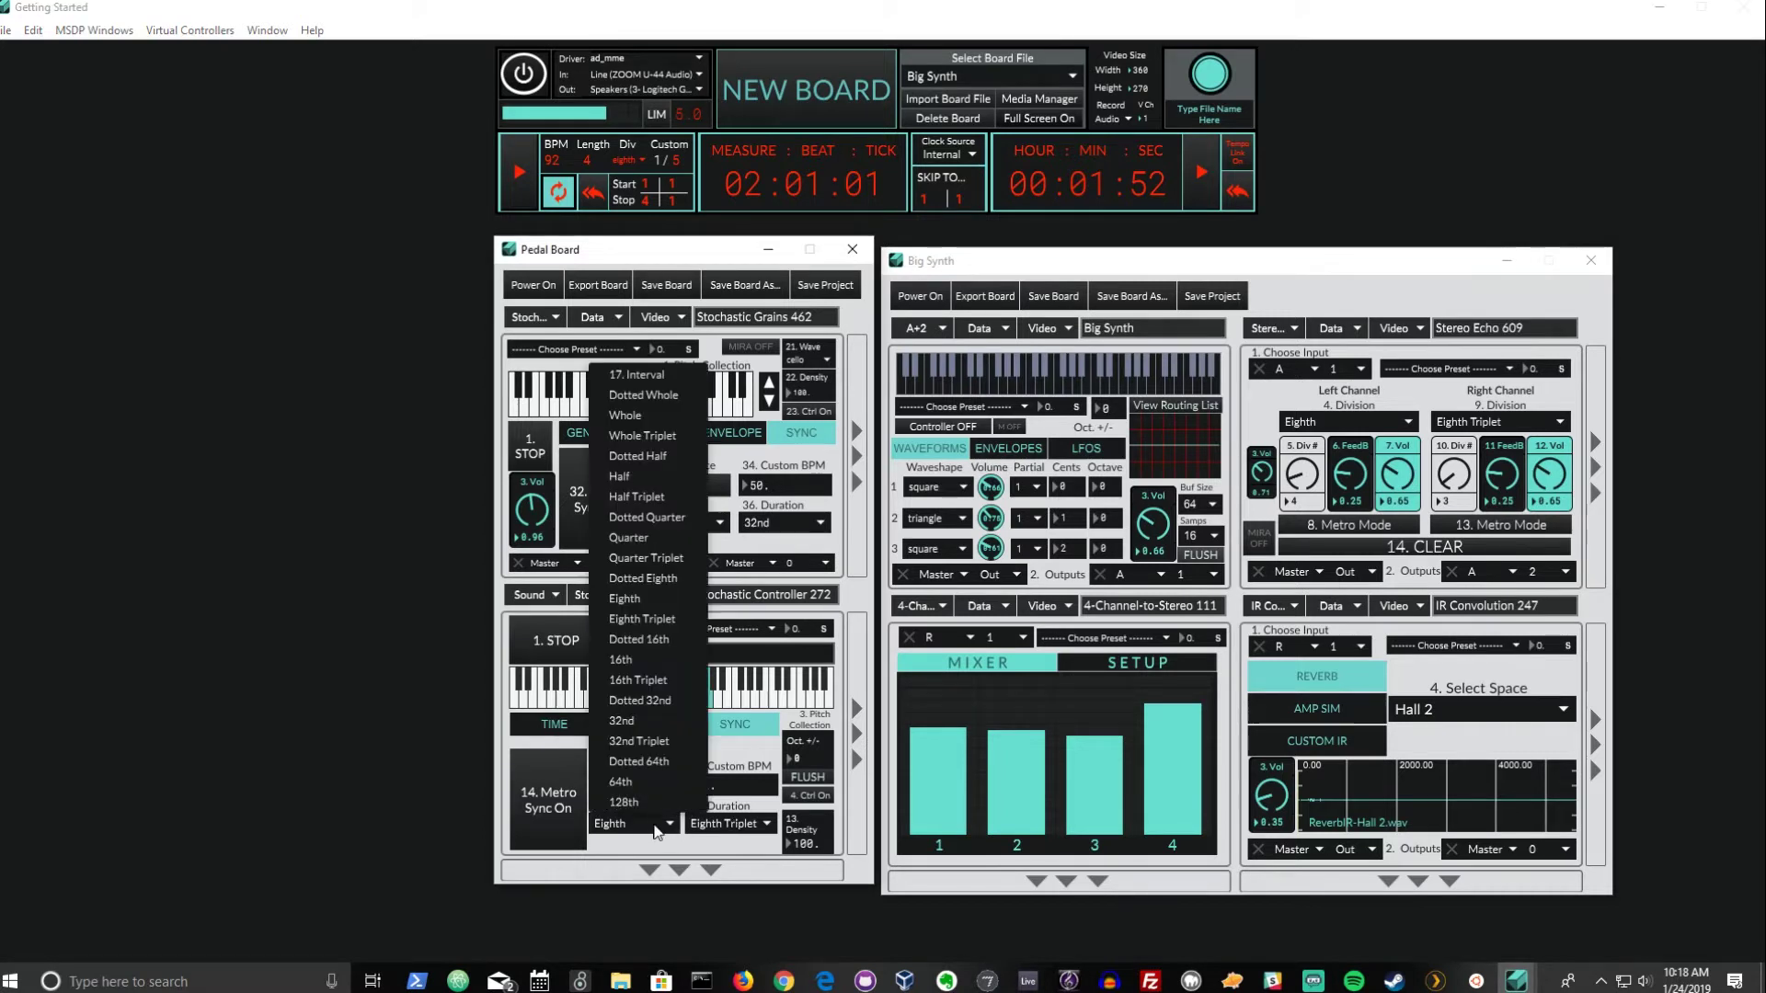
pyautogui.click(654, 655)
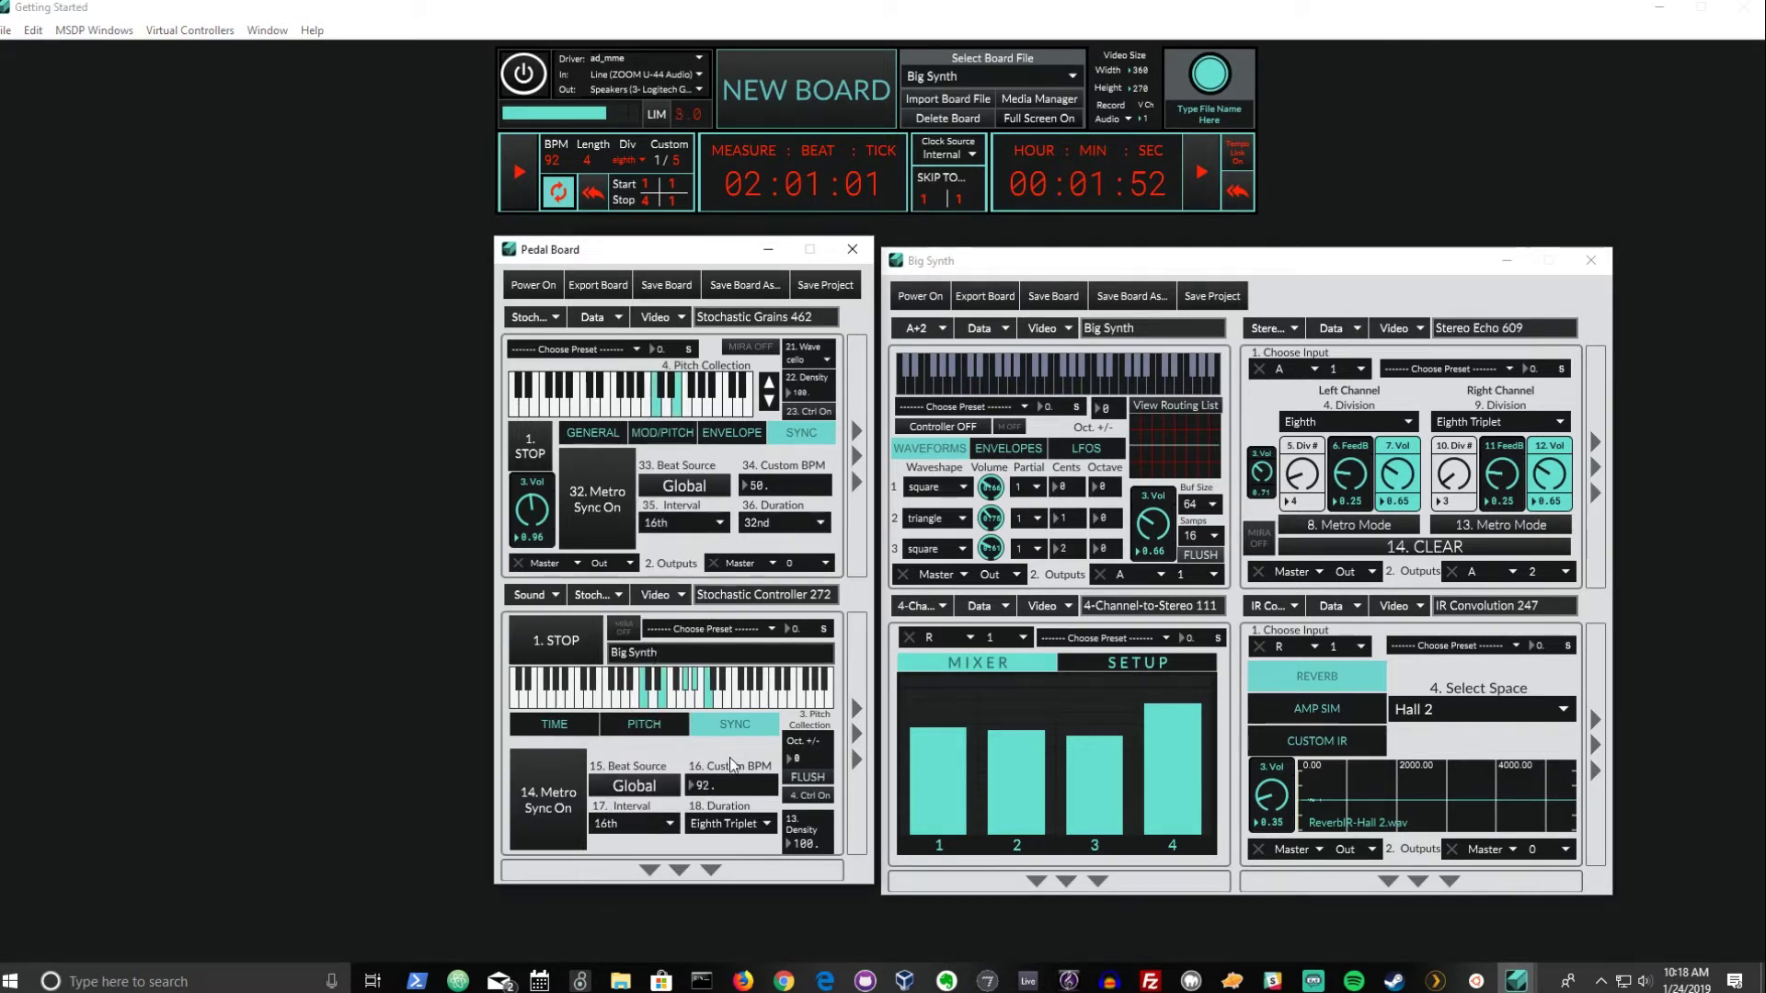
pyautogui.click(725, 824)
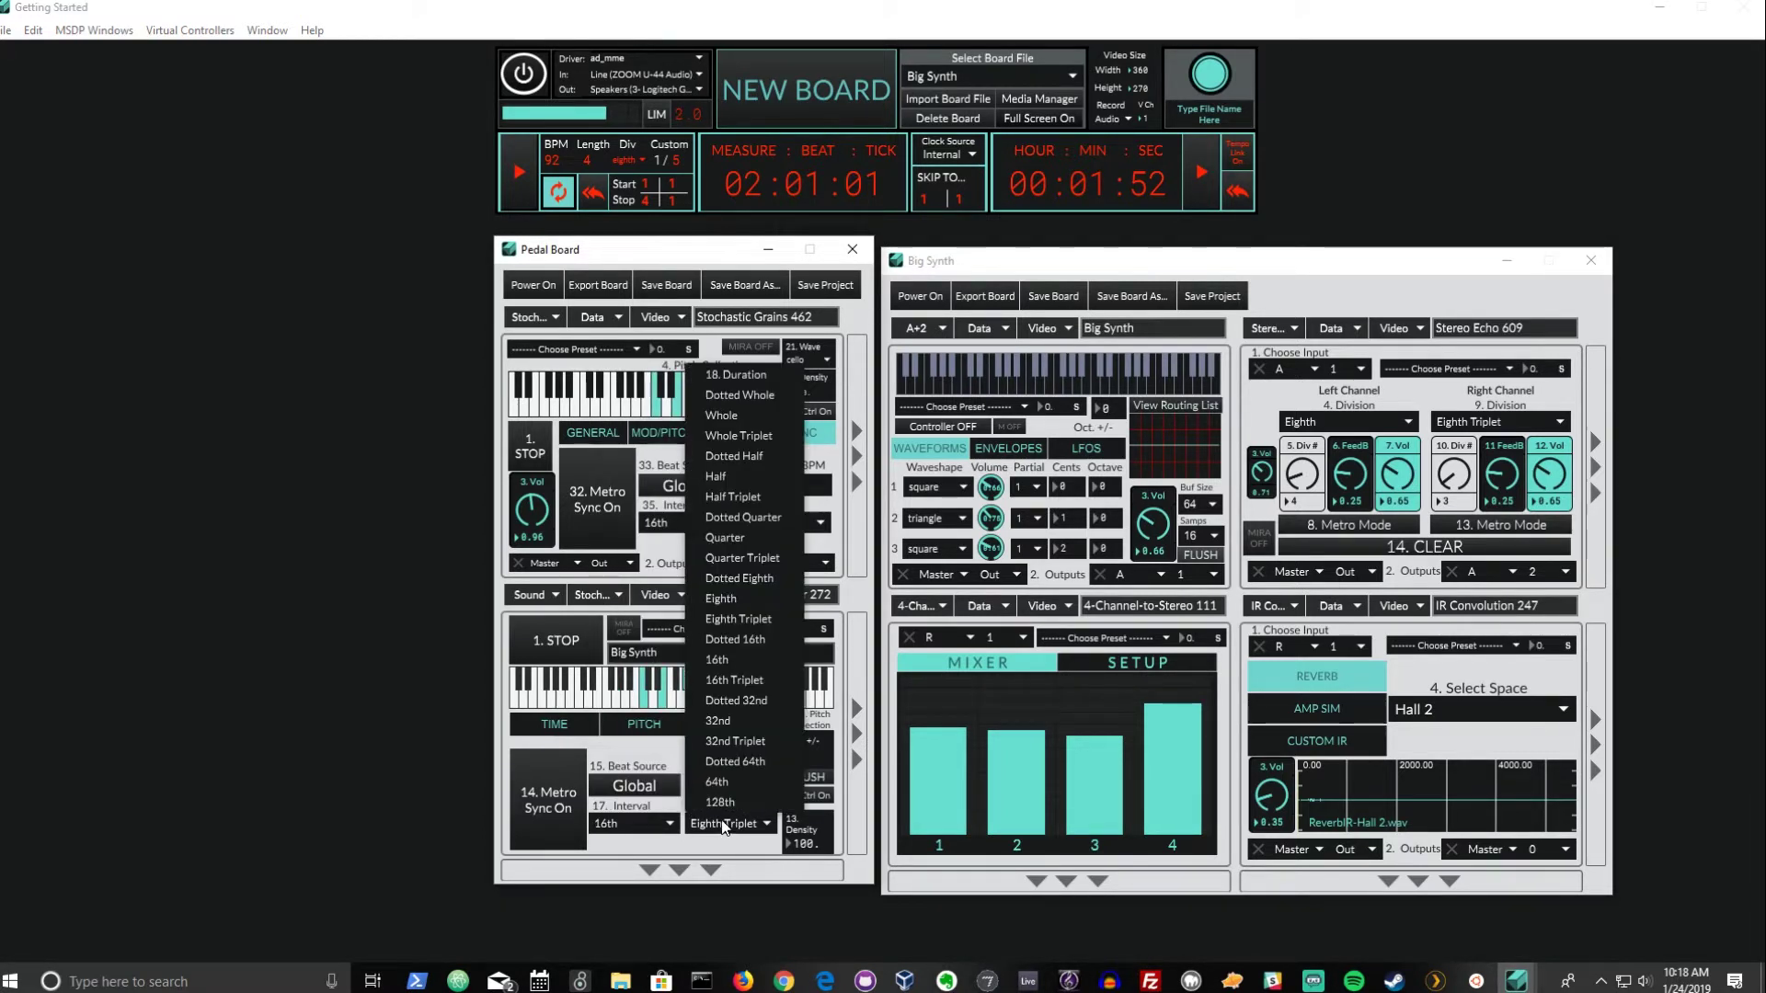
pyautogui.click(732, 721)
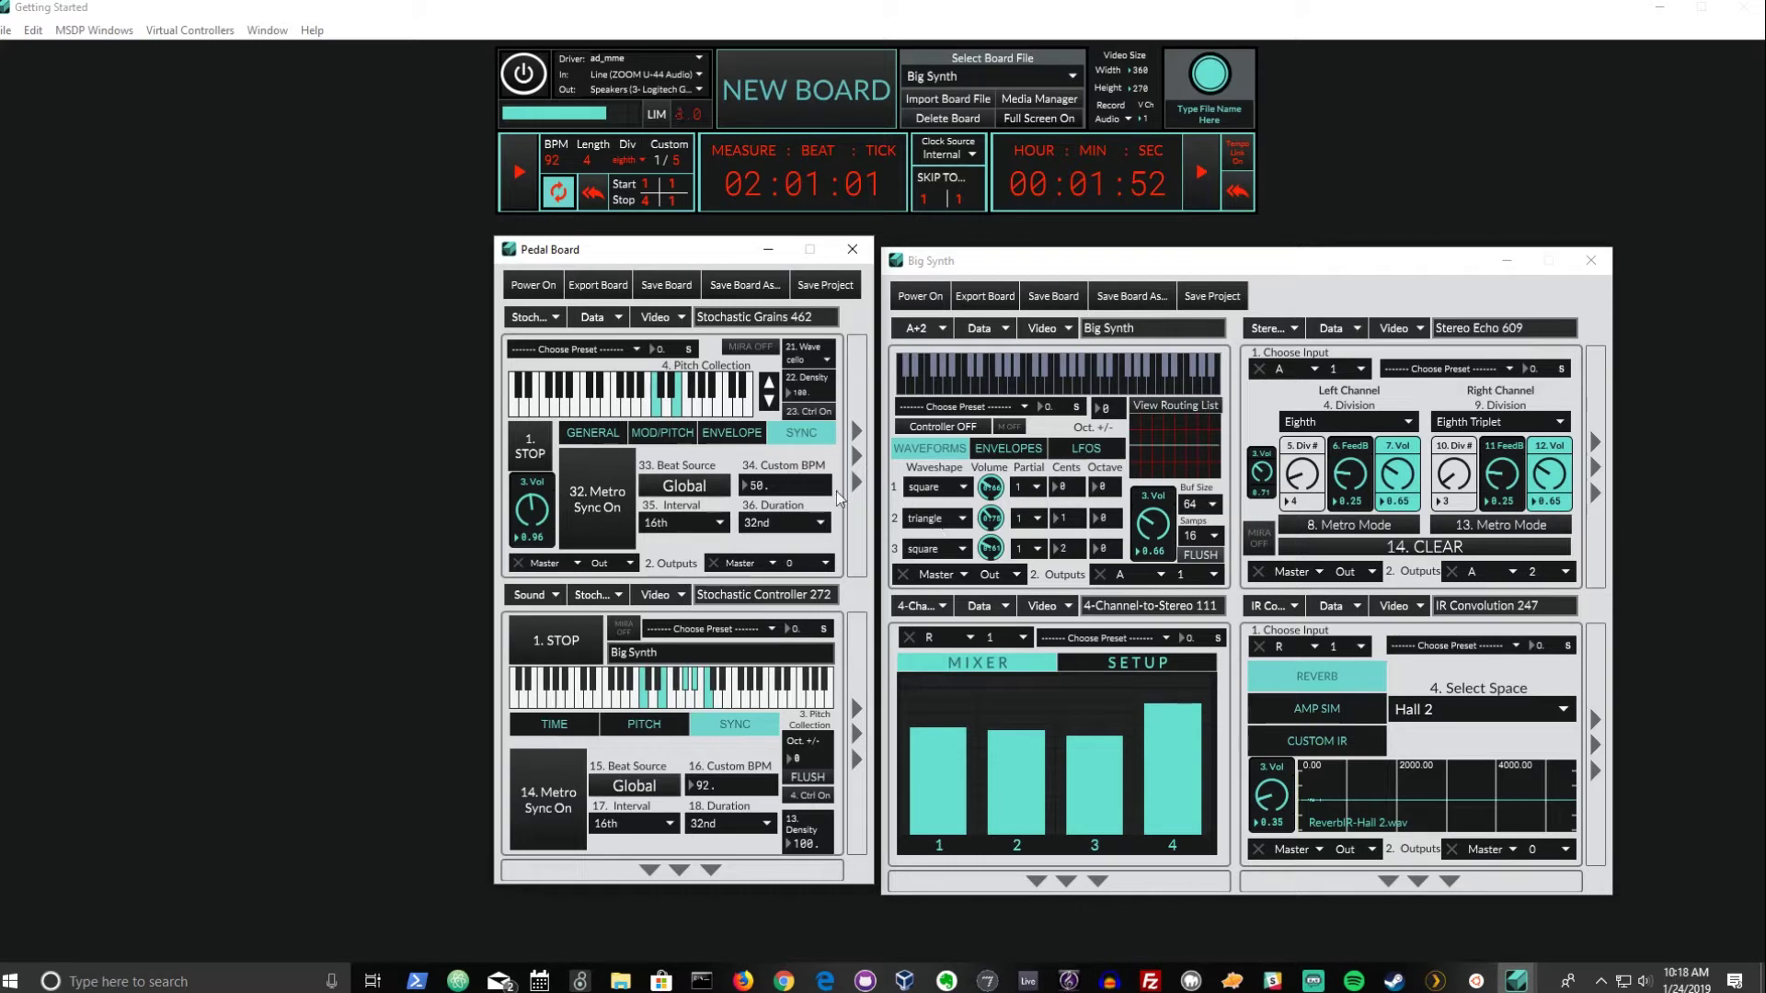
# Stop the Stochastic Grains module and audition the Stochastic Controller alone with a short run of the global transport.
pyautogui.click(539, 448)
pyautogui.click(512, 189)
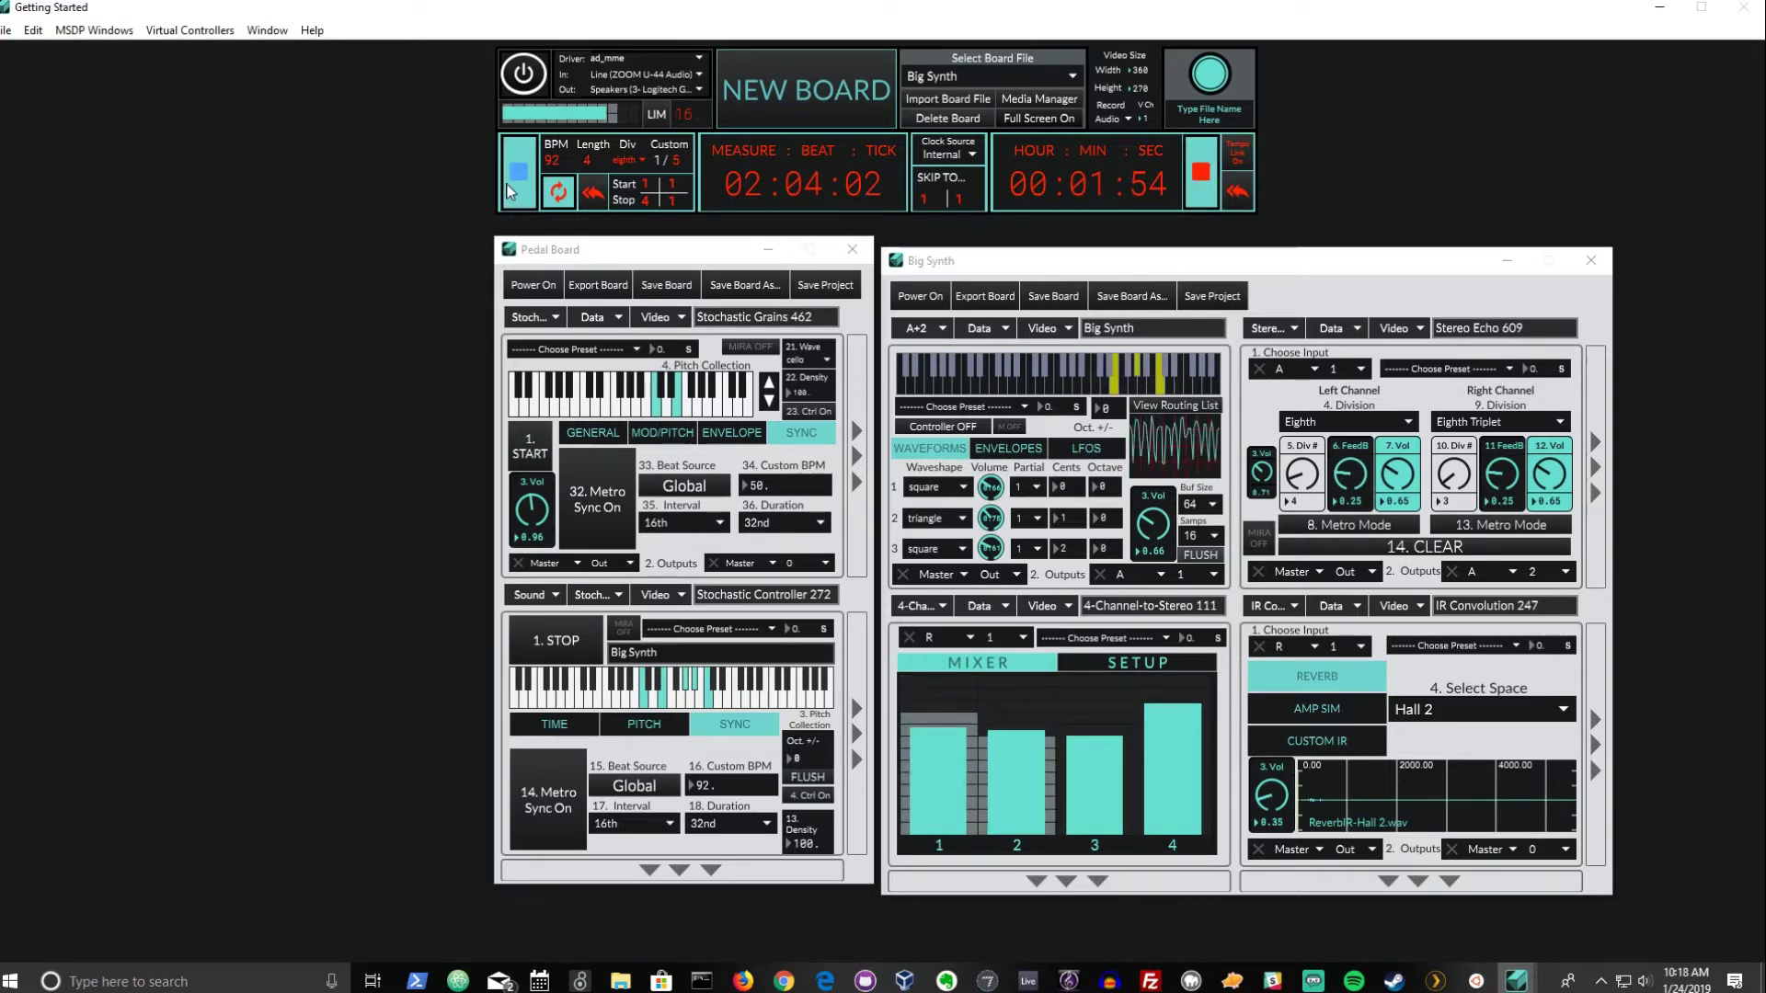
pyautogui.click(508, 184)
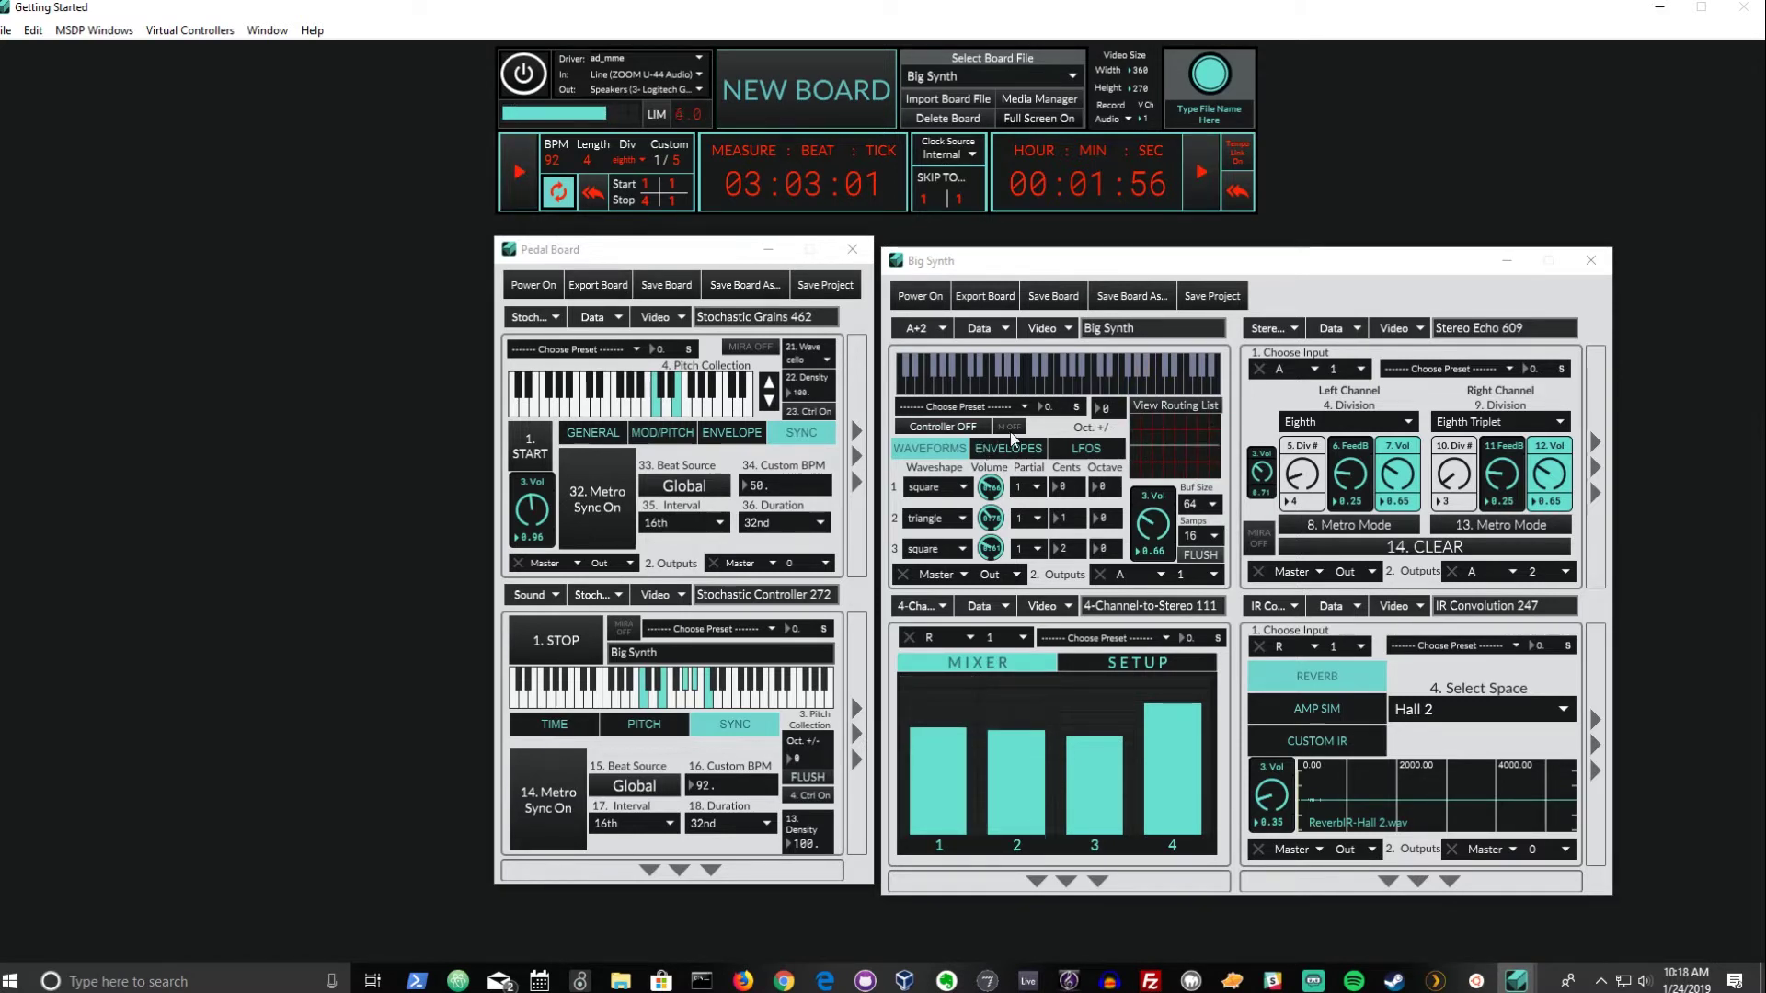
# Lower the IR Convolution volume to 0.26, adjust the Stereo Echo volume and check the synth's LFO settings.
pyautogui.click(984, 501)
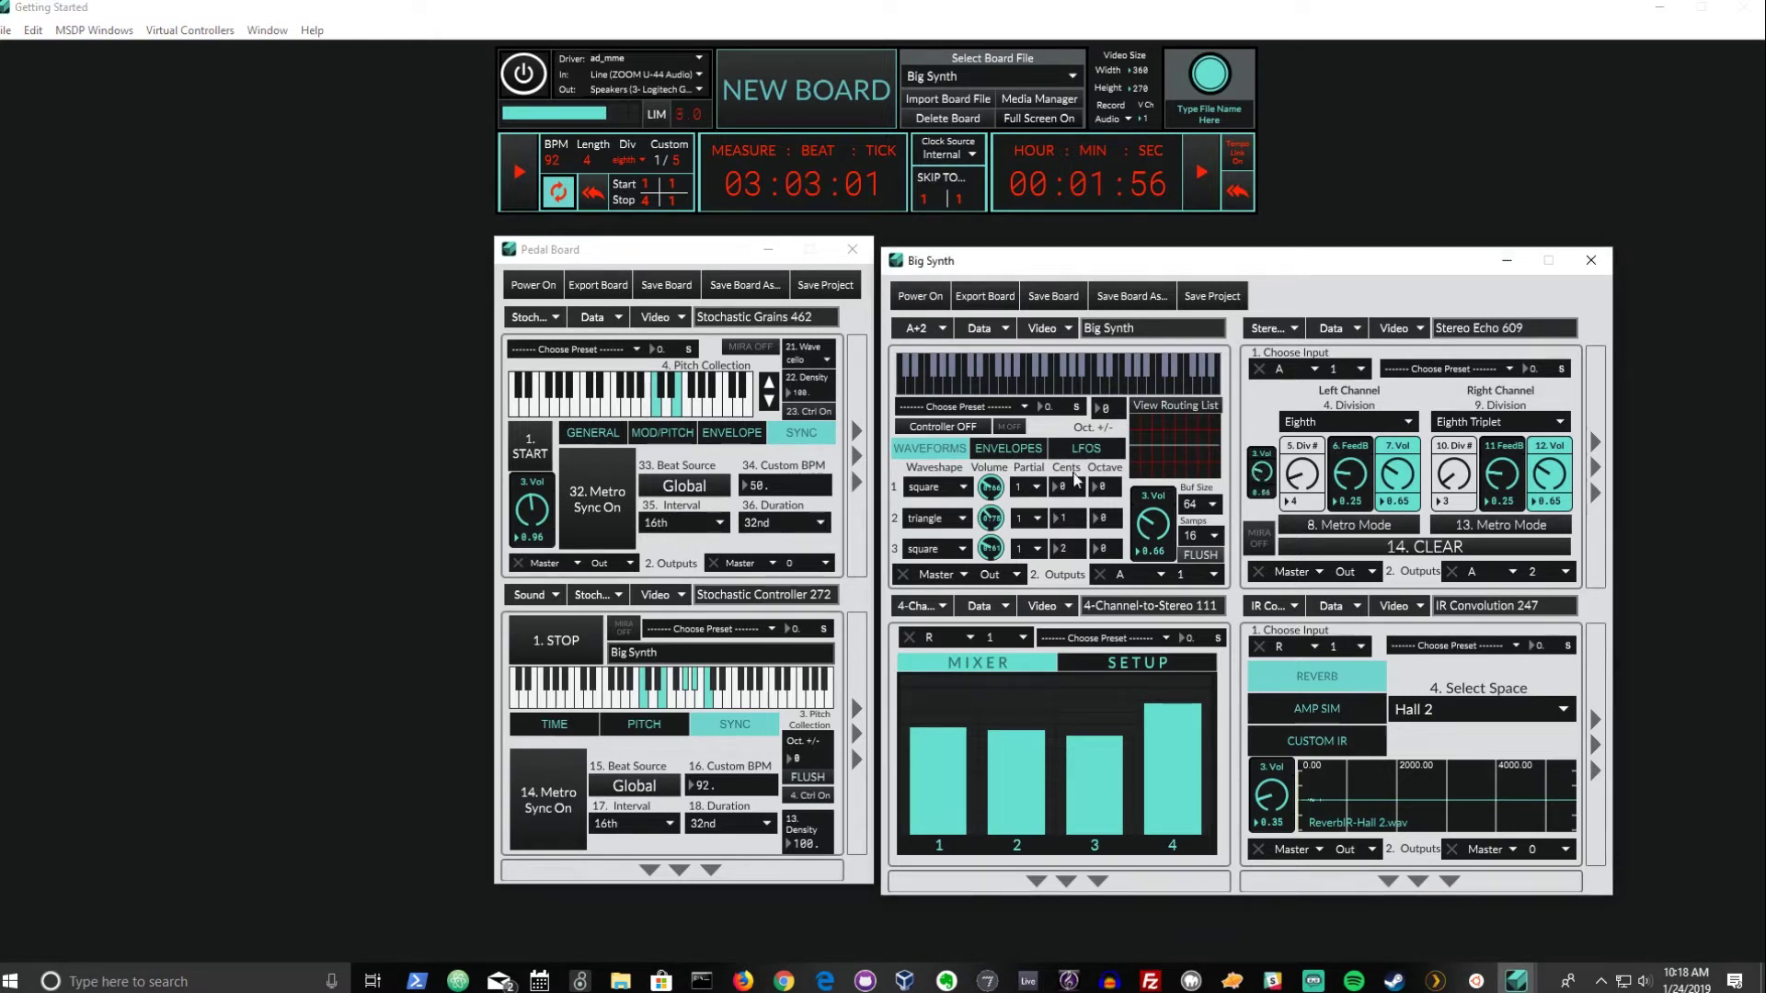
pyautogui.moveTo(1265, 812); pyautogui.dragTo(1264, 825)
pyautogui.click(1086, 448)
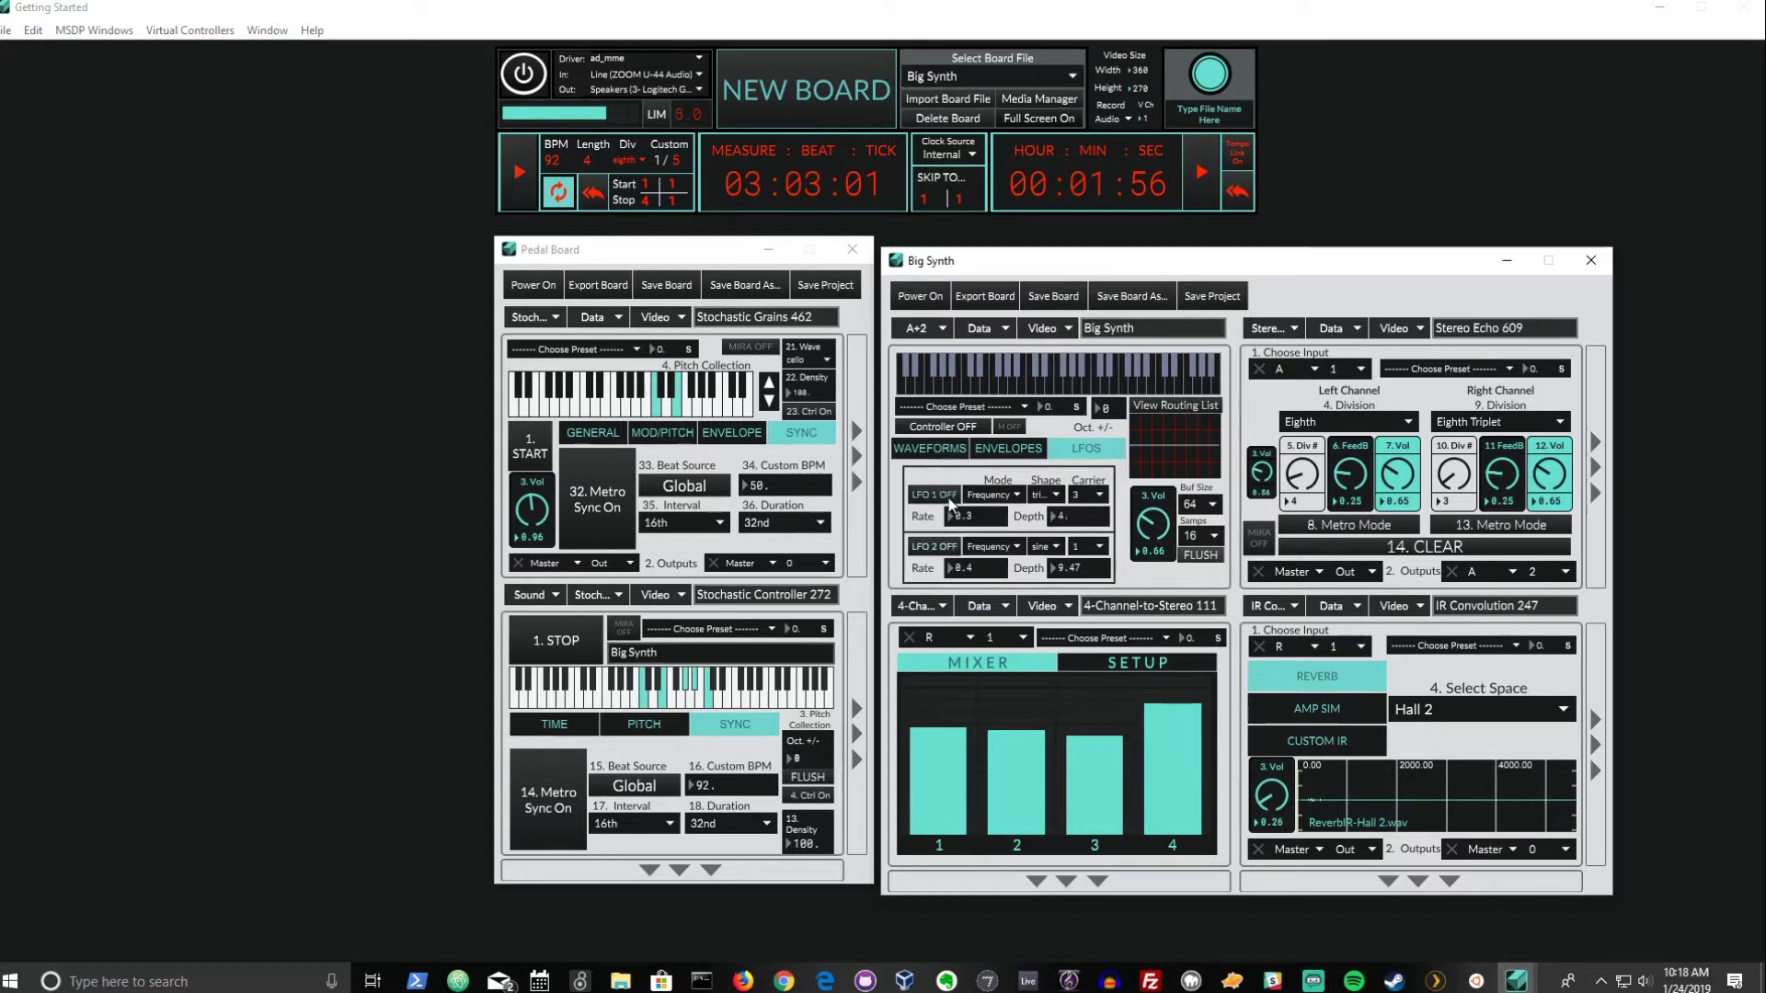
pyautogui.click(946, 451)
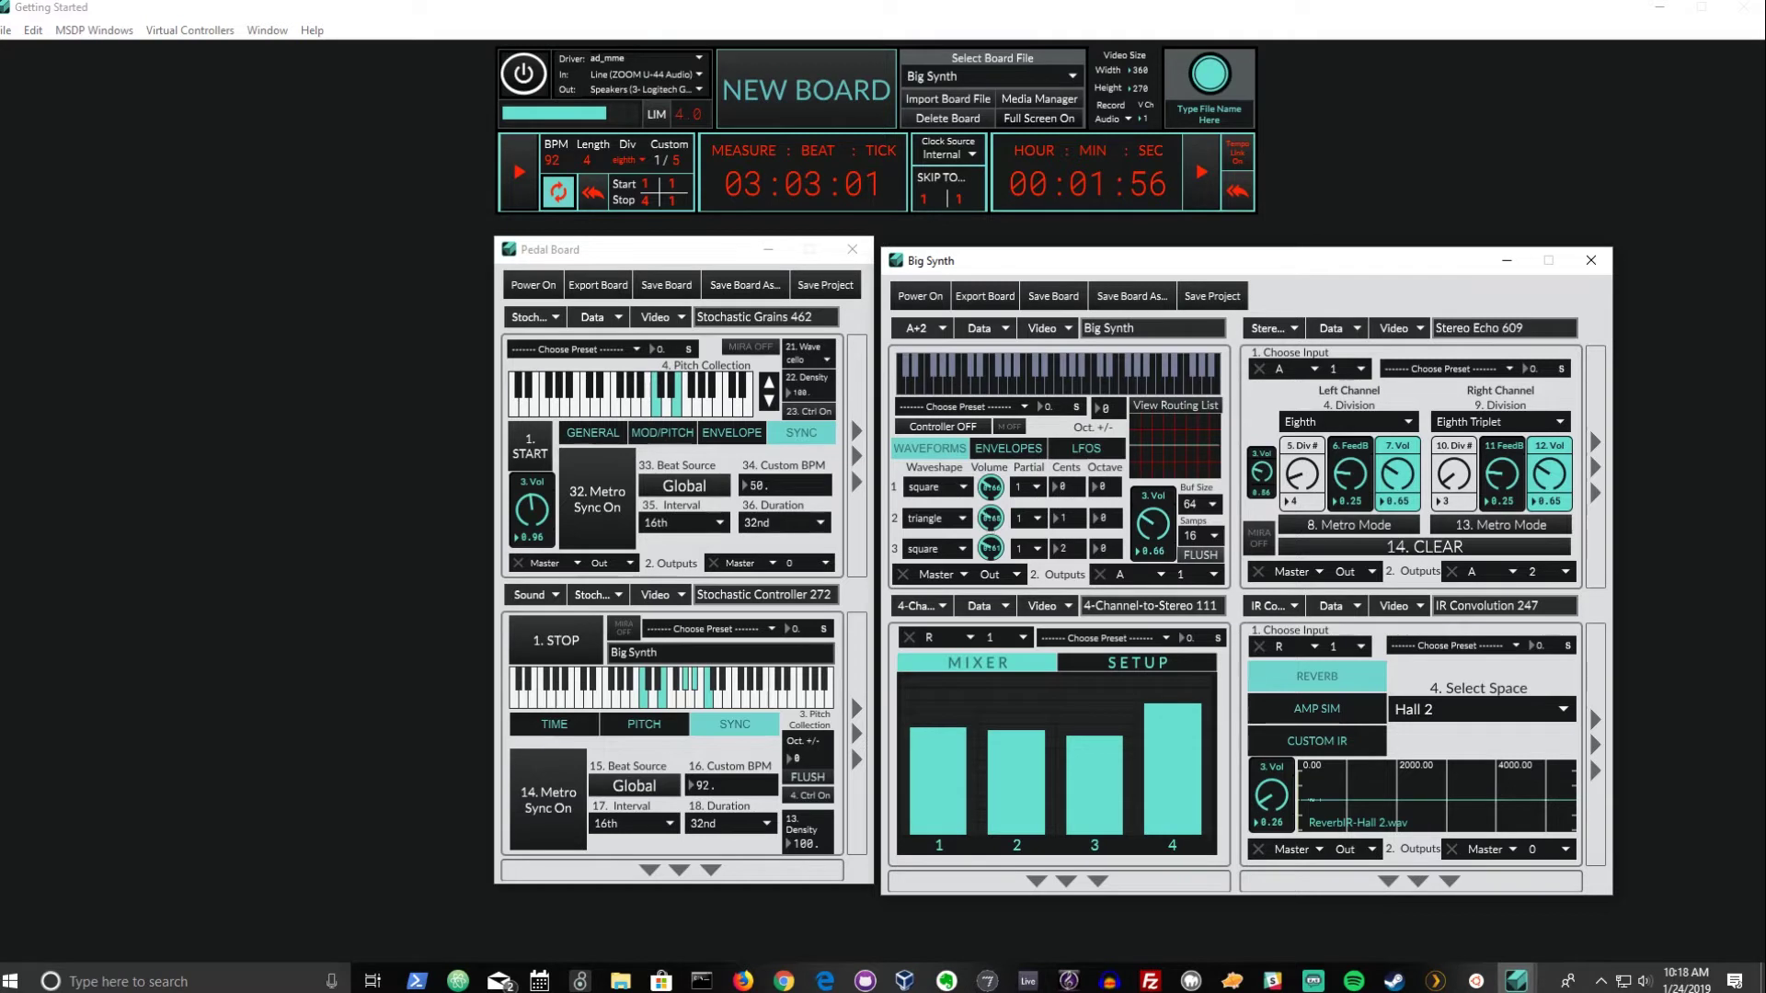
# Save the Big Synth board and audition its sound with a short run of the global transport.
pyautogui.click(1069, 299)
pyautogui.click(520, 170)
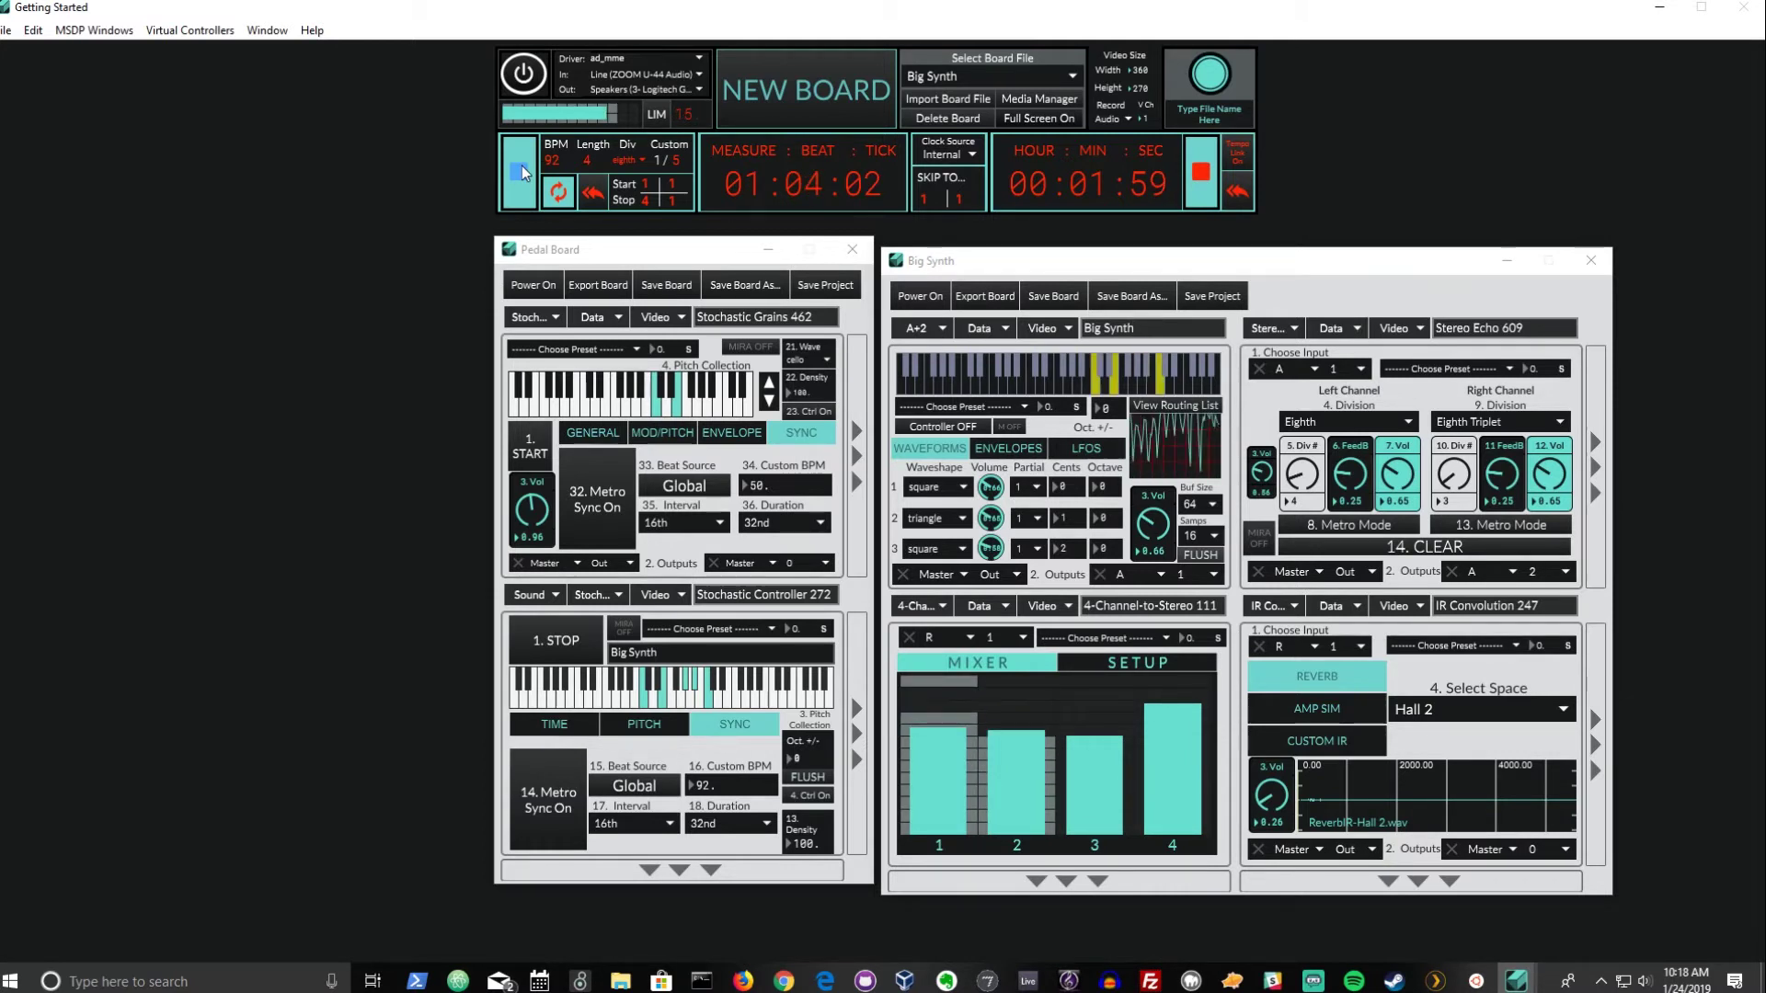
pyautogui.click(521, 172)
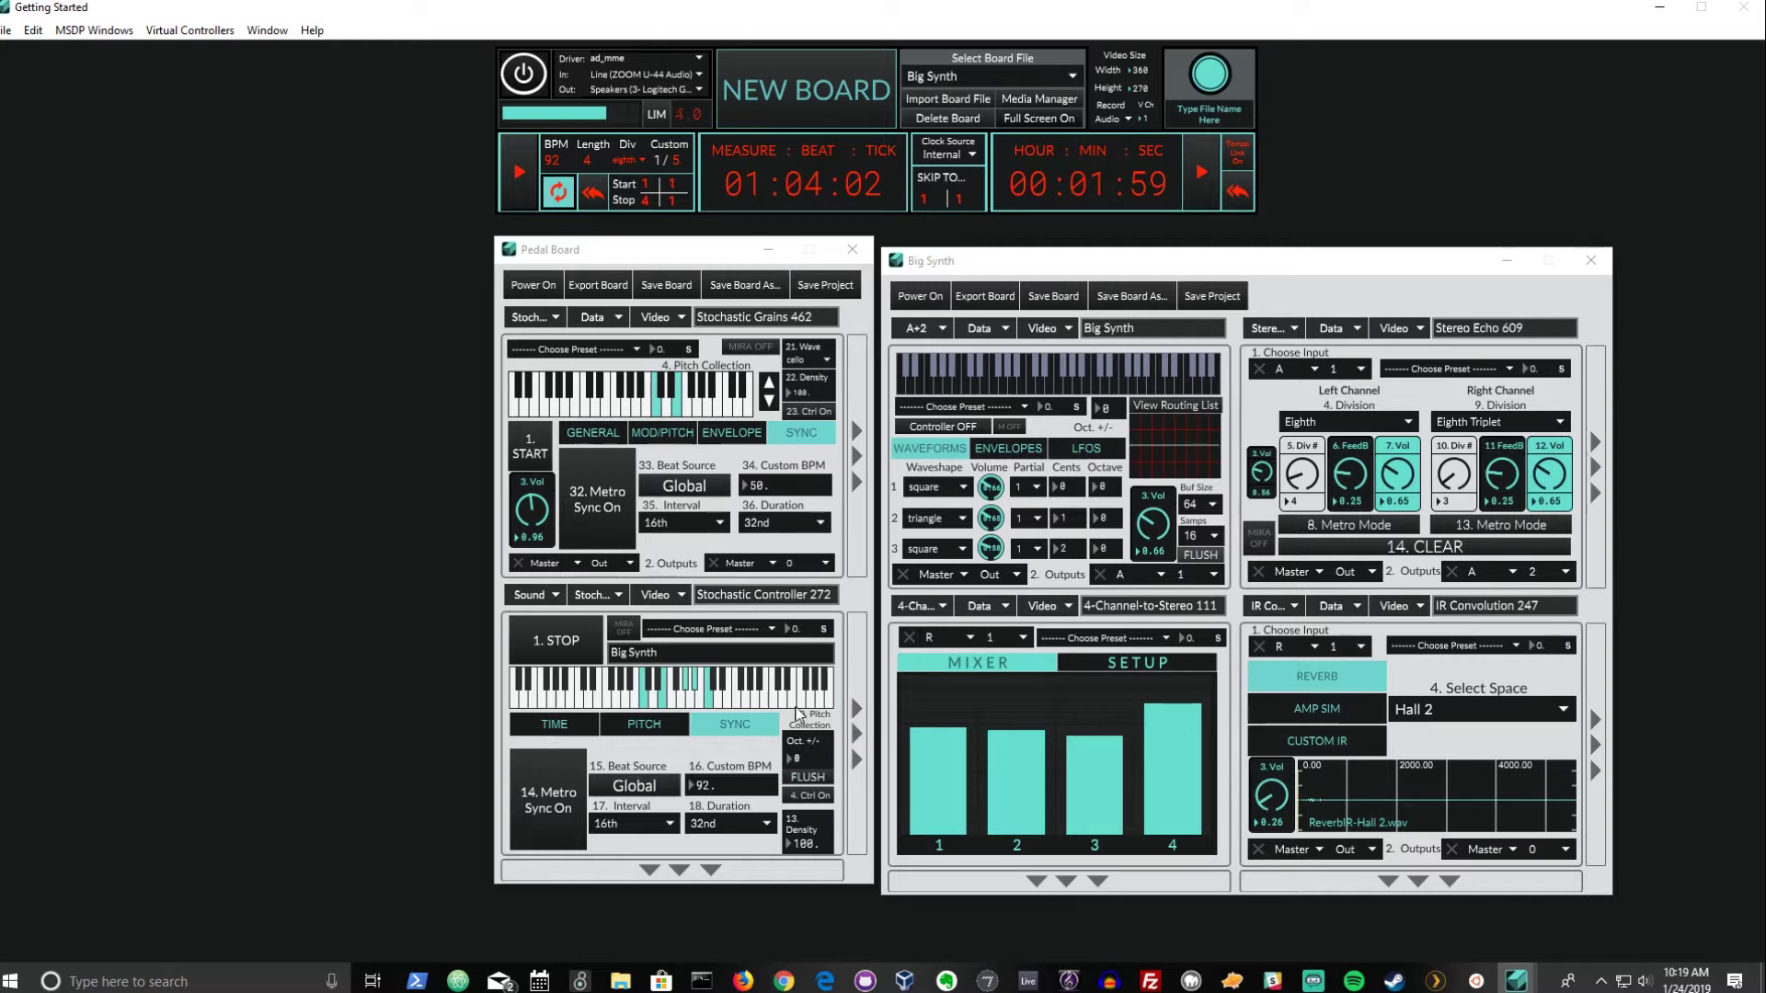
# Clear all selected pitches from the Stochastic Controller and Stochastic Grains pitch collections.
pyautogui.click(710, 695)
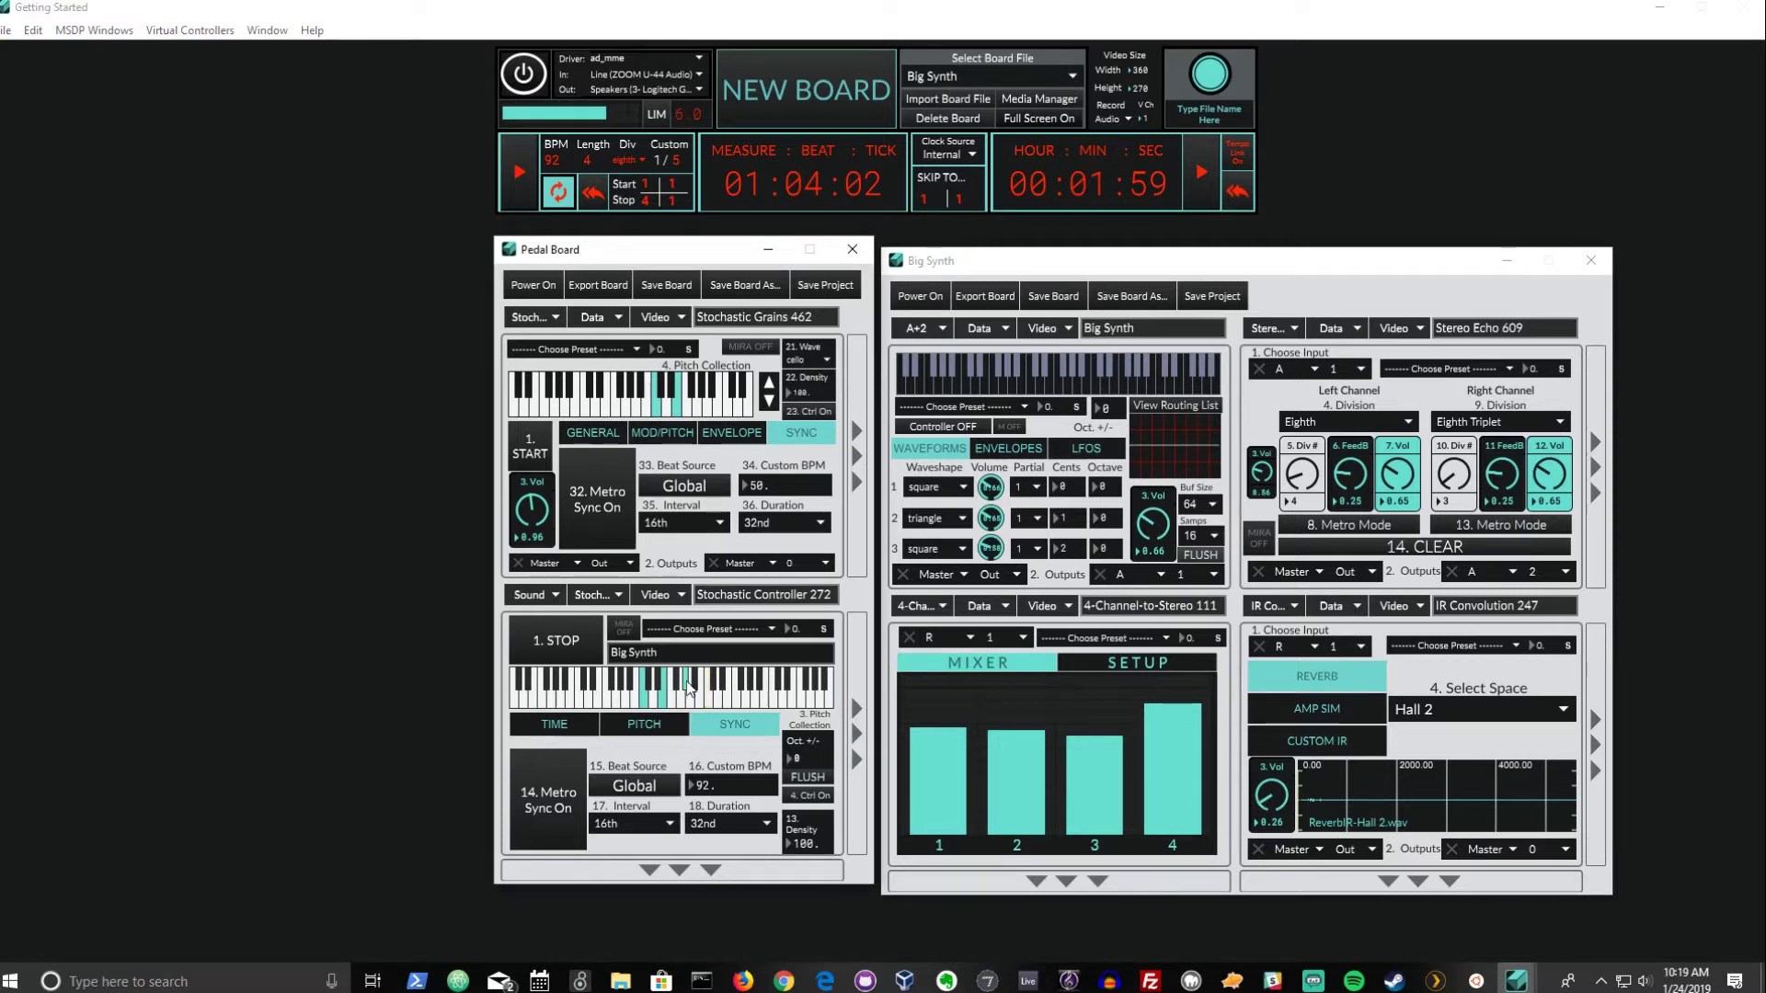
pyautogui.click(688, 690)
pyautogui.click(664, 702)
pyautogui.click(646, 701)
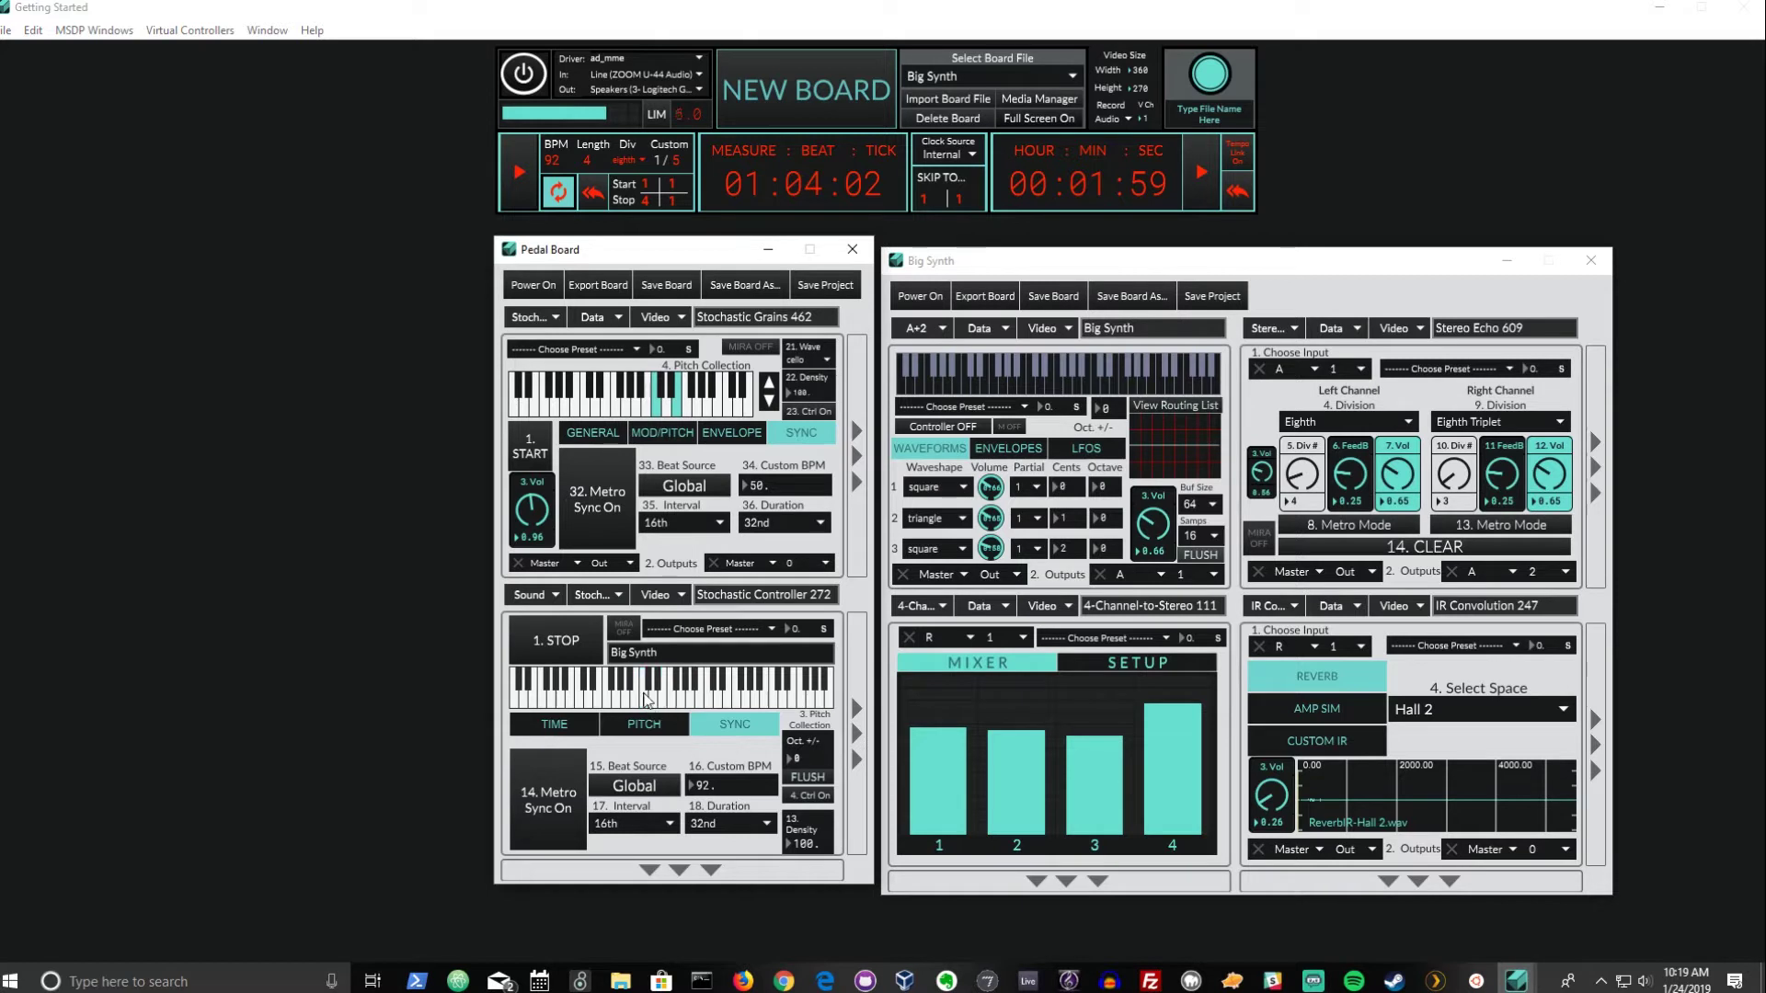
pyautogui.click(676, 412)
pyautogui.click(660, 412)
# Start the Stochastic Grains module again, run the global transport with both modules playing and stop it.
pyautogui.click(514, 456)
pyautogui.click(516, 185)
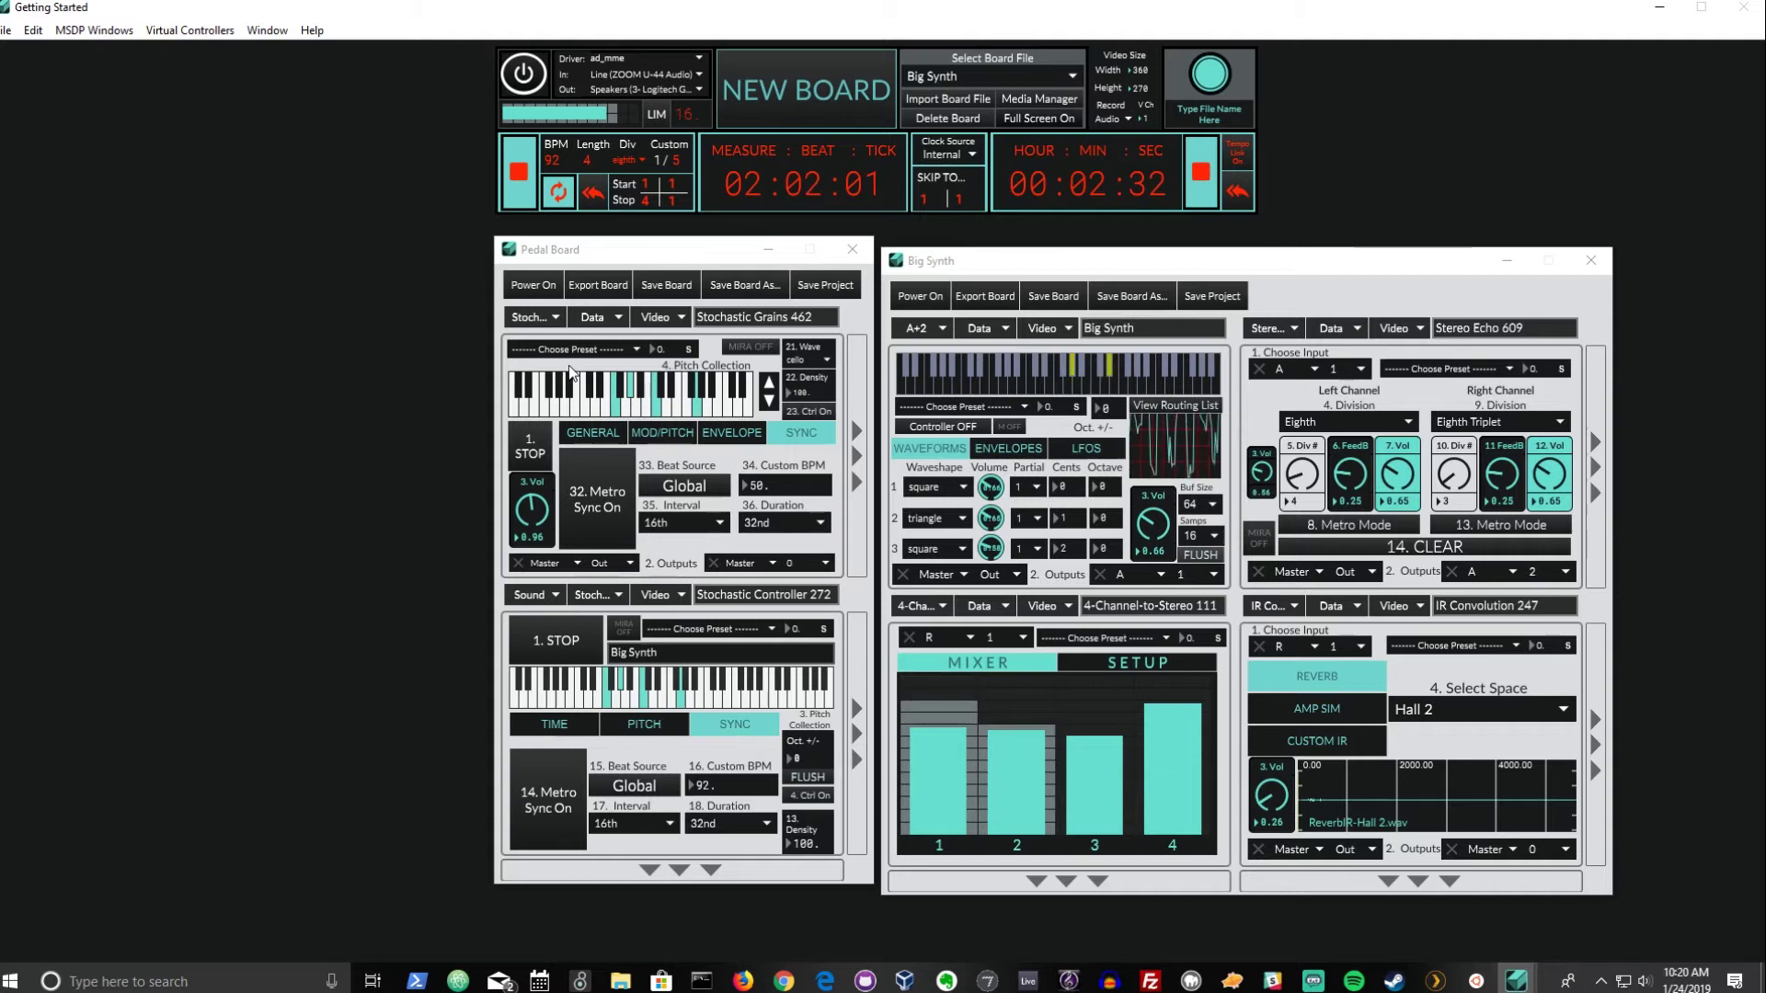
pyautogui.click(513, 164)
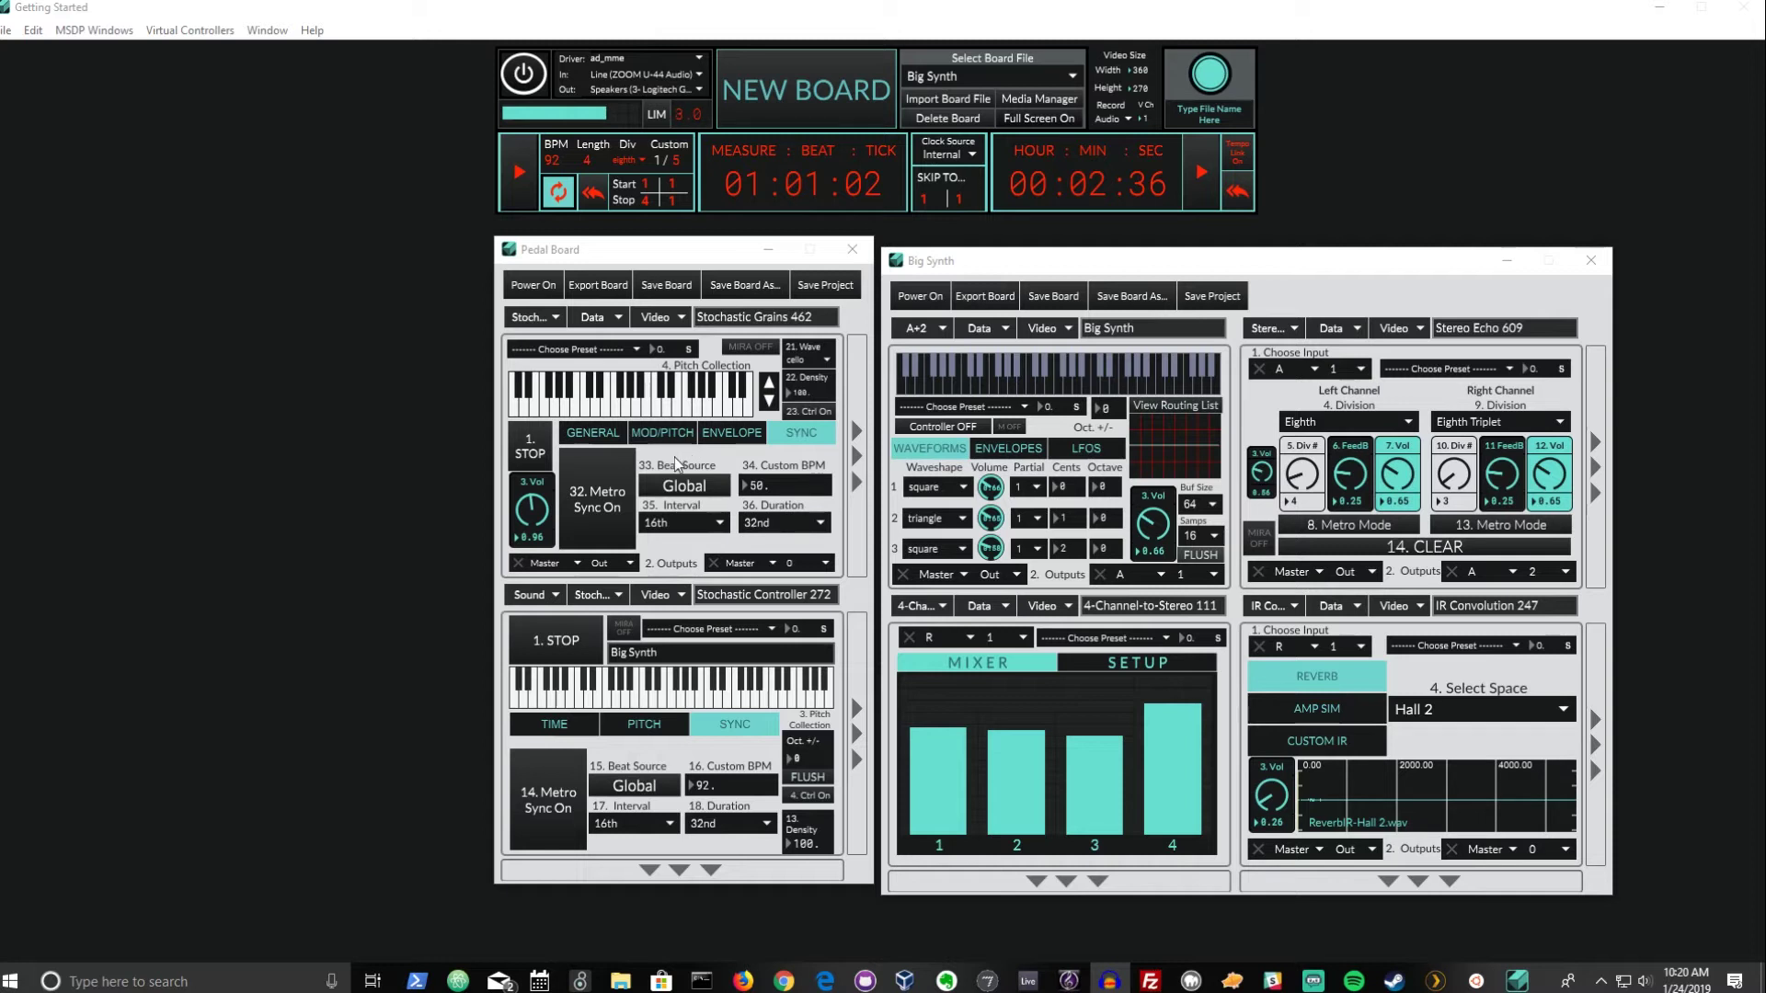
# Raise the IR Convolution volume to 0.43 and route the second Stochastic Grains output to A 1.
pyautogui.click(1508, 709)
pyautogui.click(1394, 612)
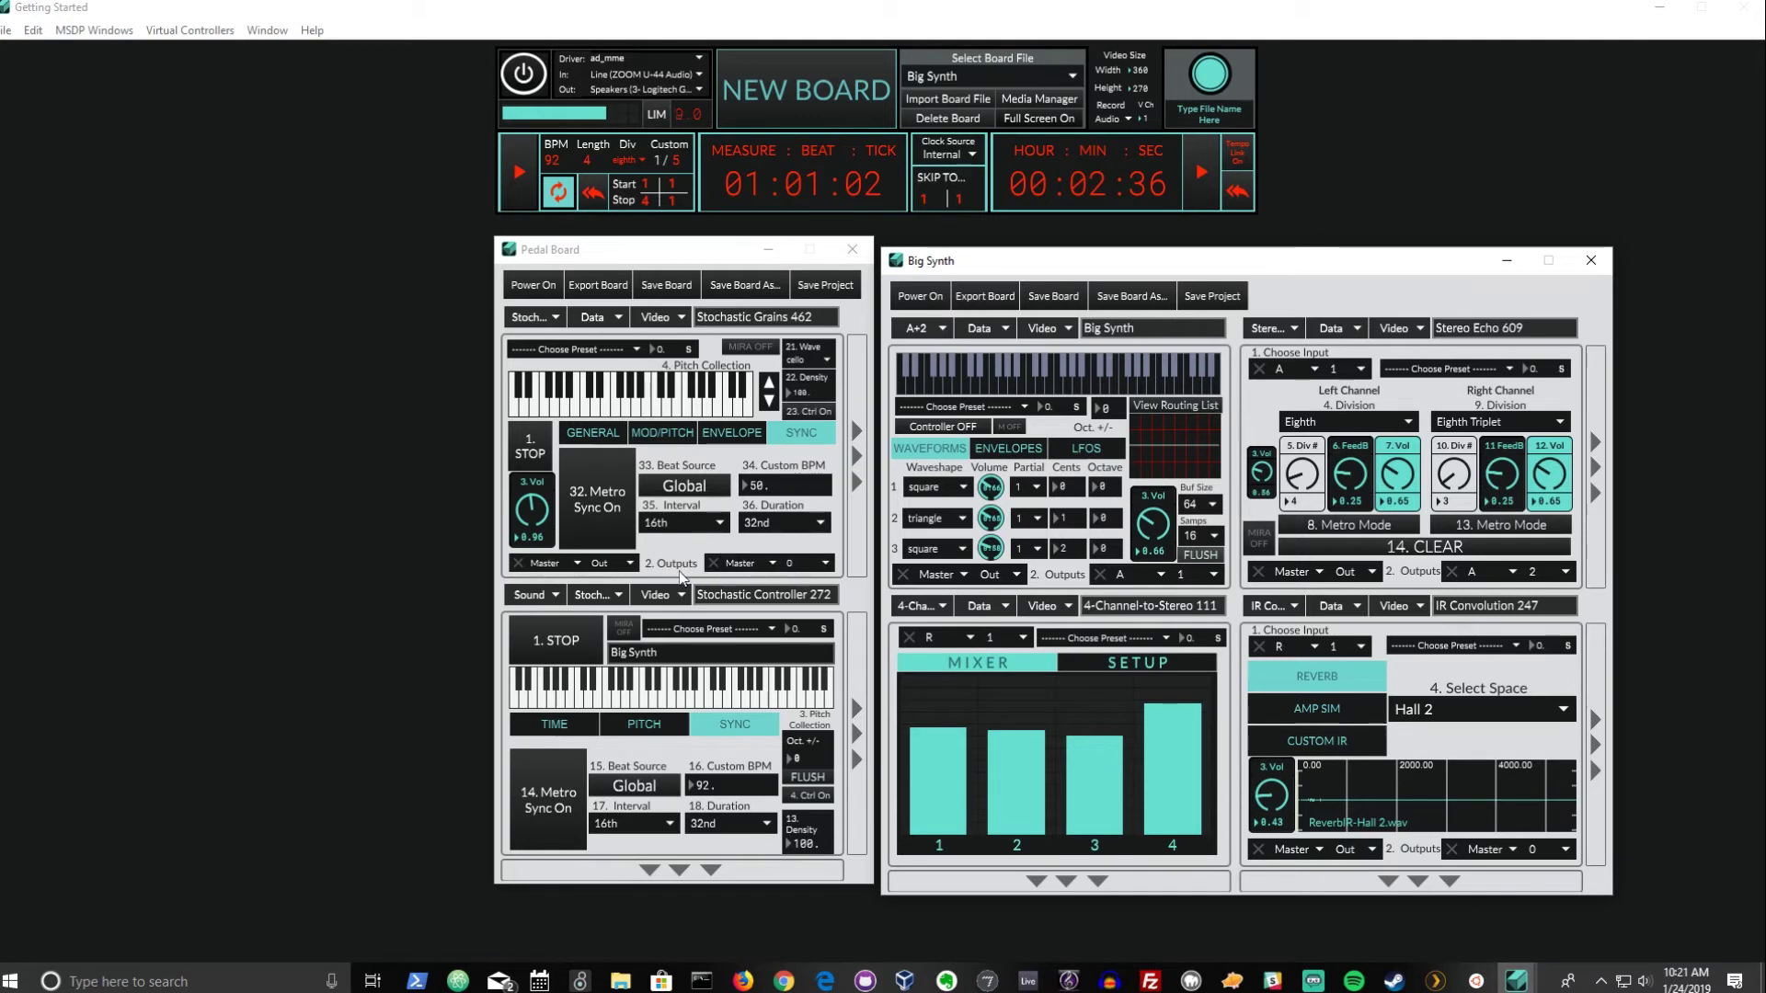
pyautogui.click(713, 569)
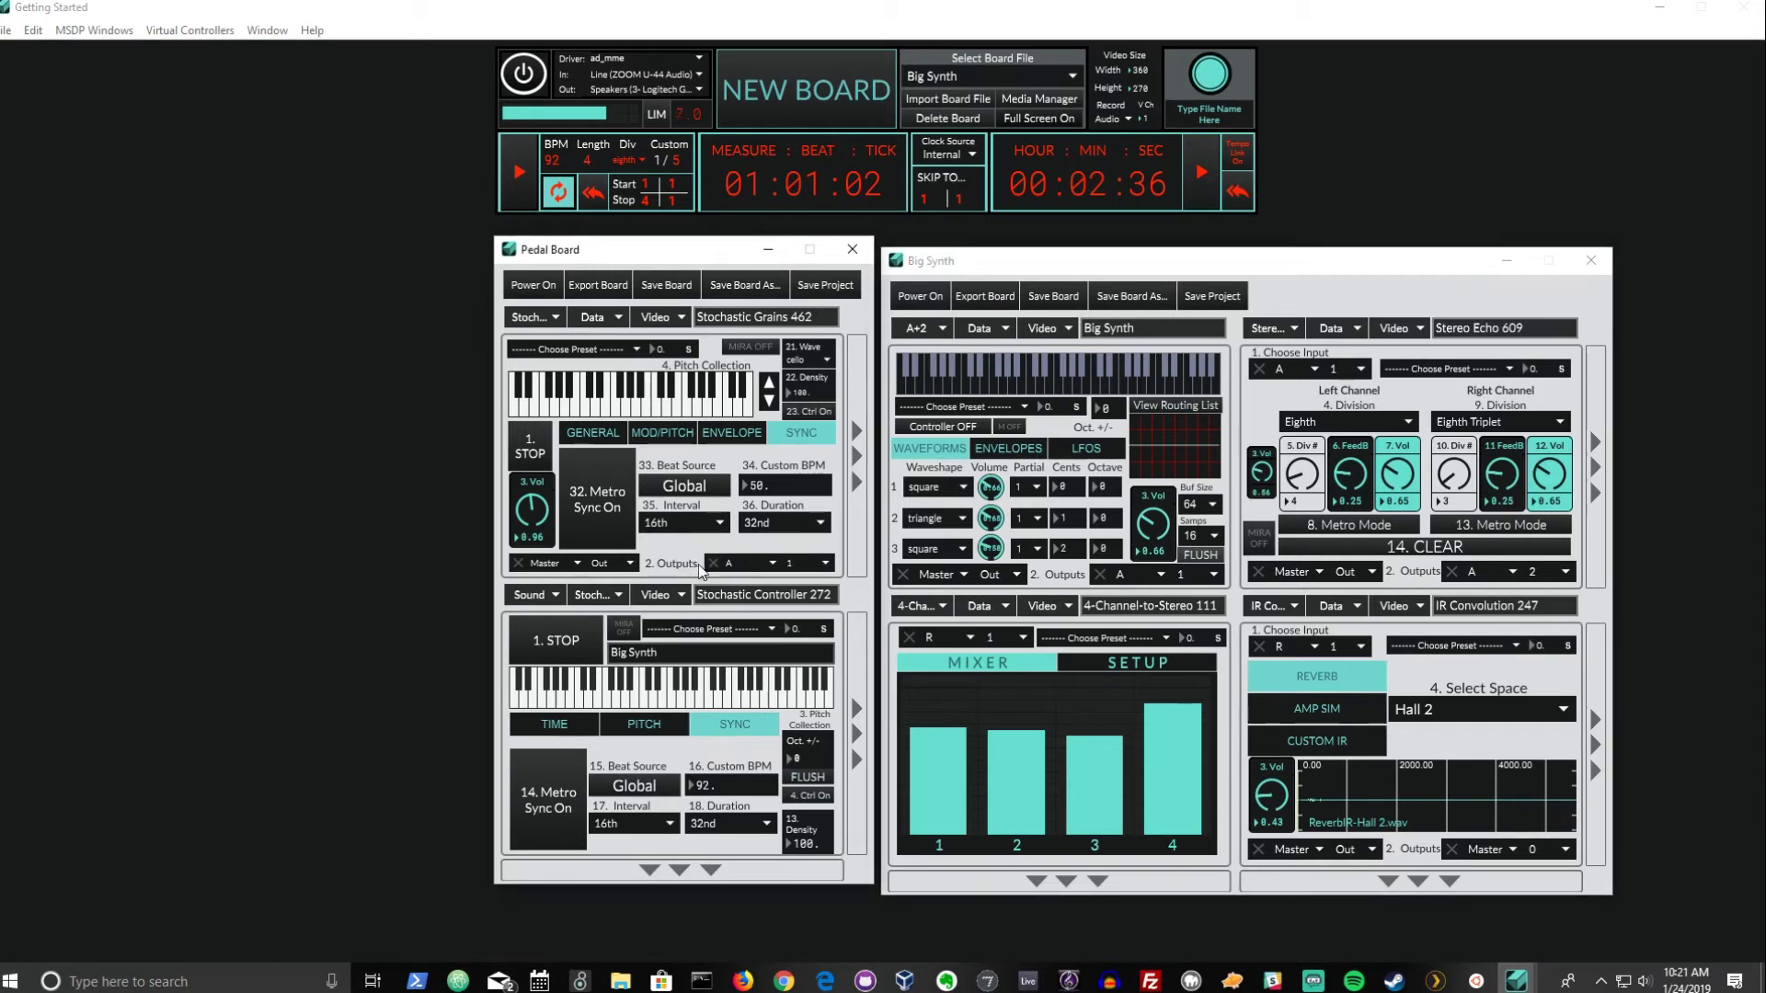
# Run and stop the global transport twice to audition the Stochastic Grains and Big Synth together.
pyautogui.click(533, 204)
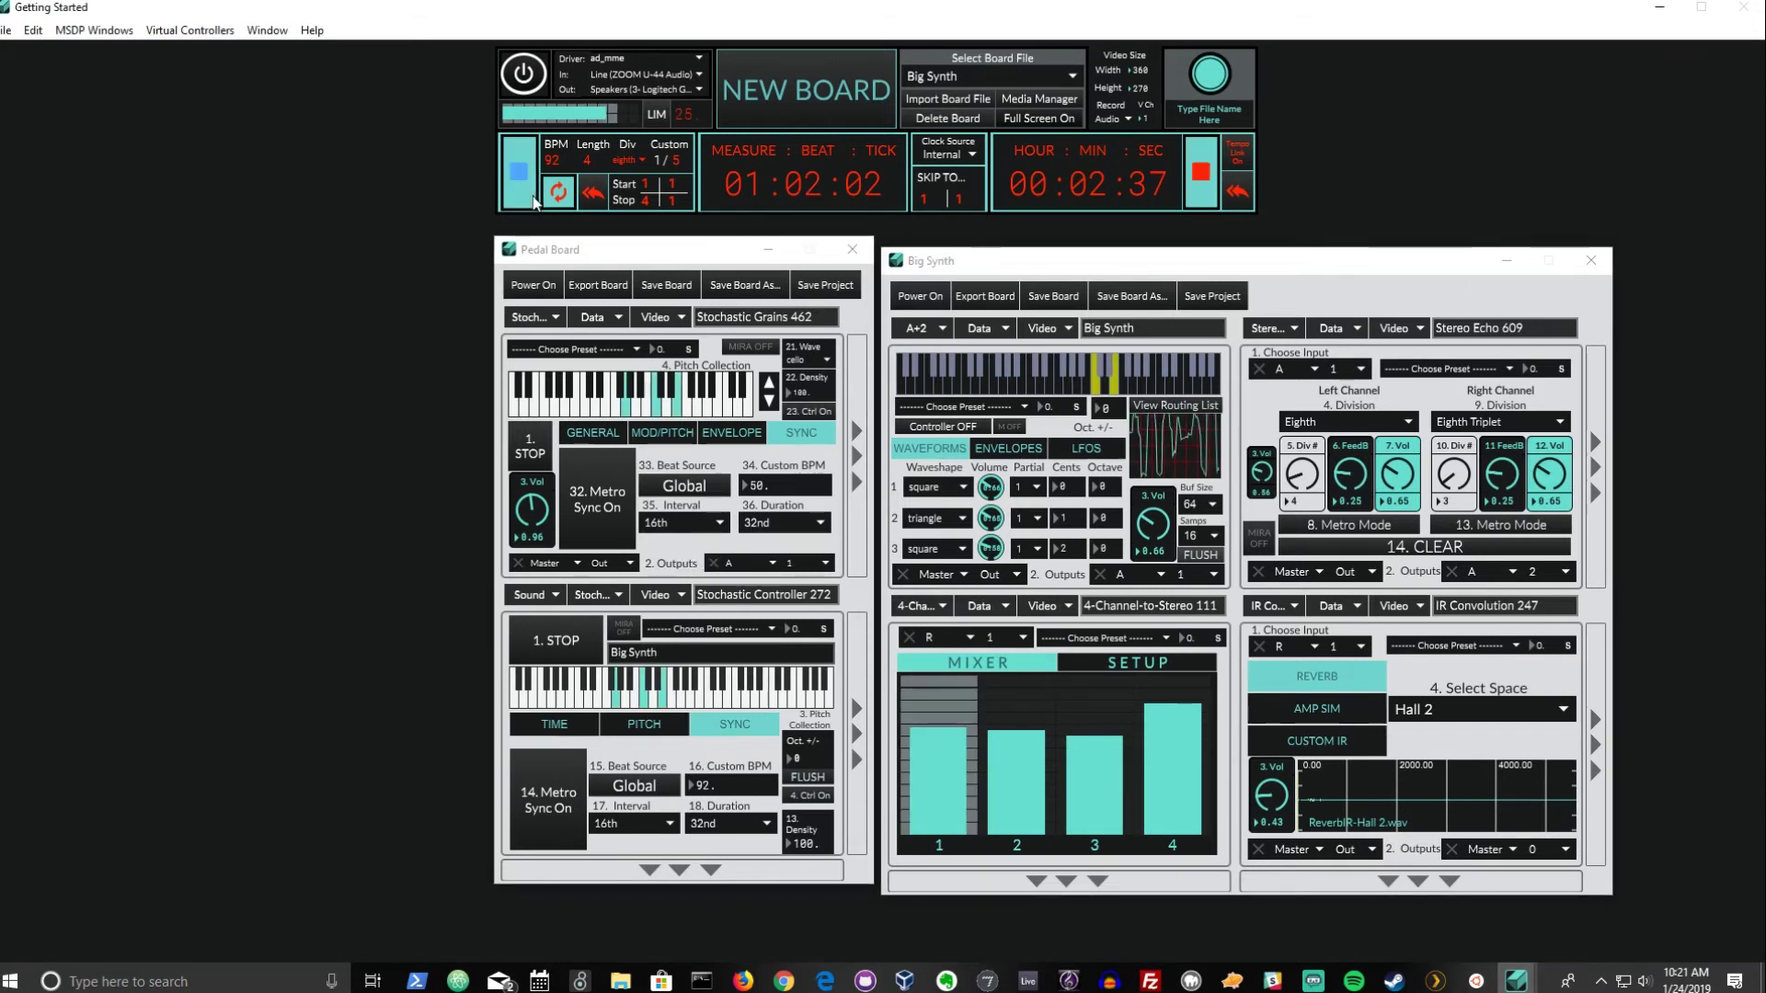
pyautogui.click(521, 195)
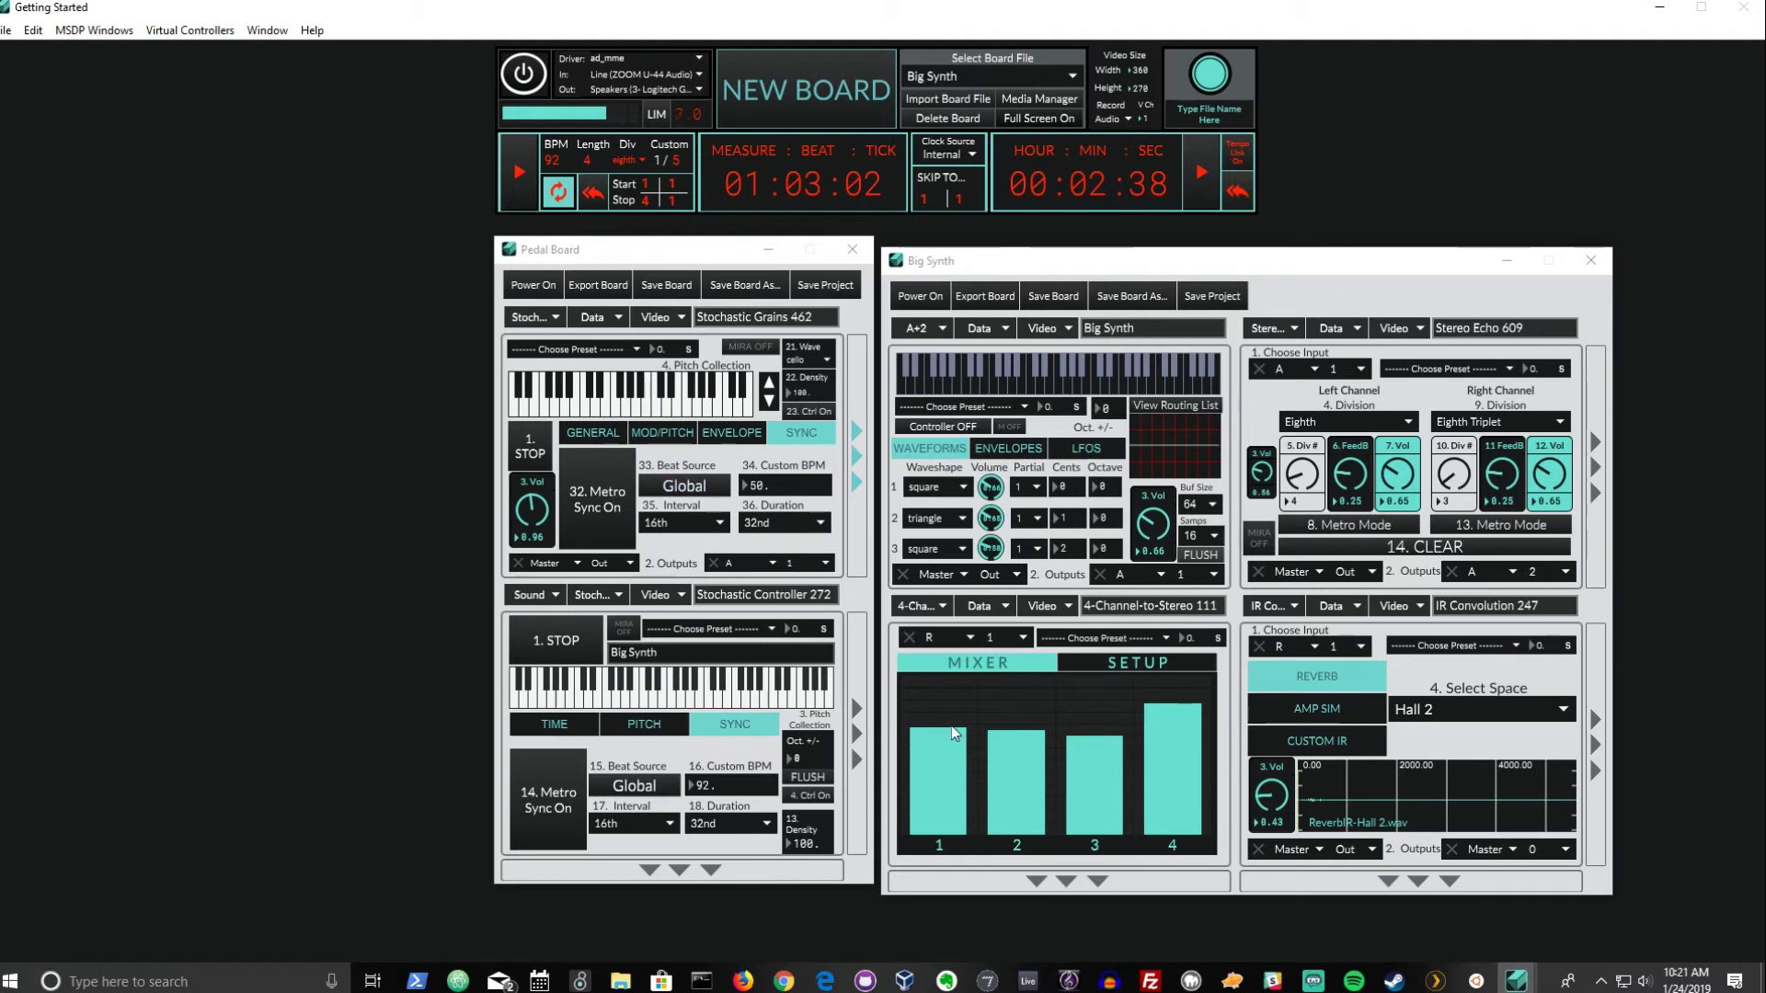
pyautogui.click(527, 193)
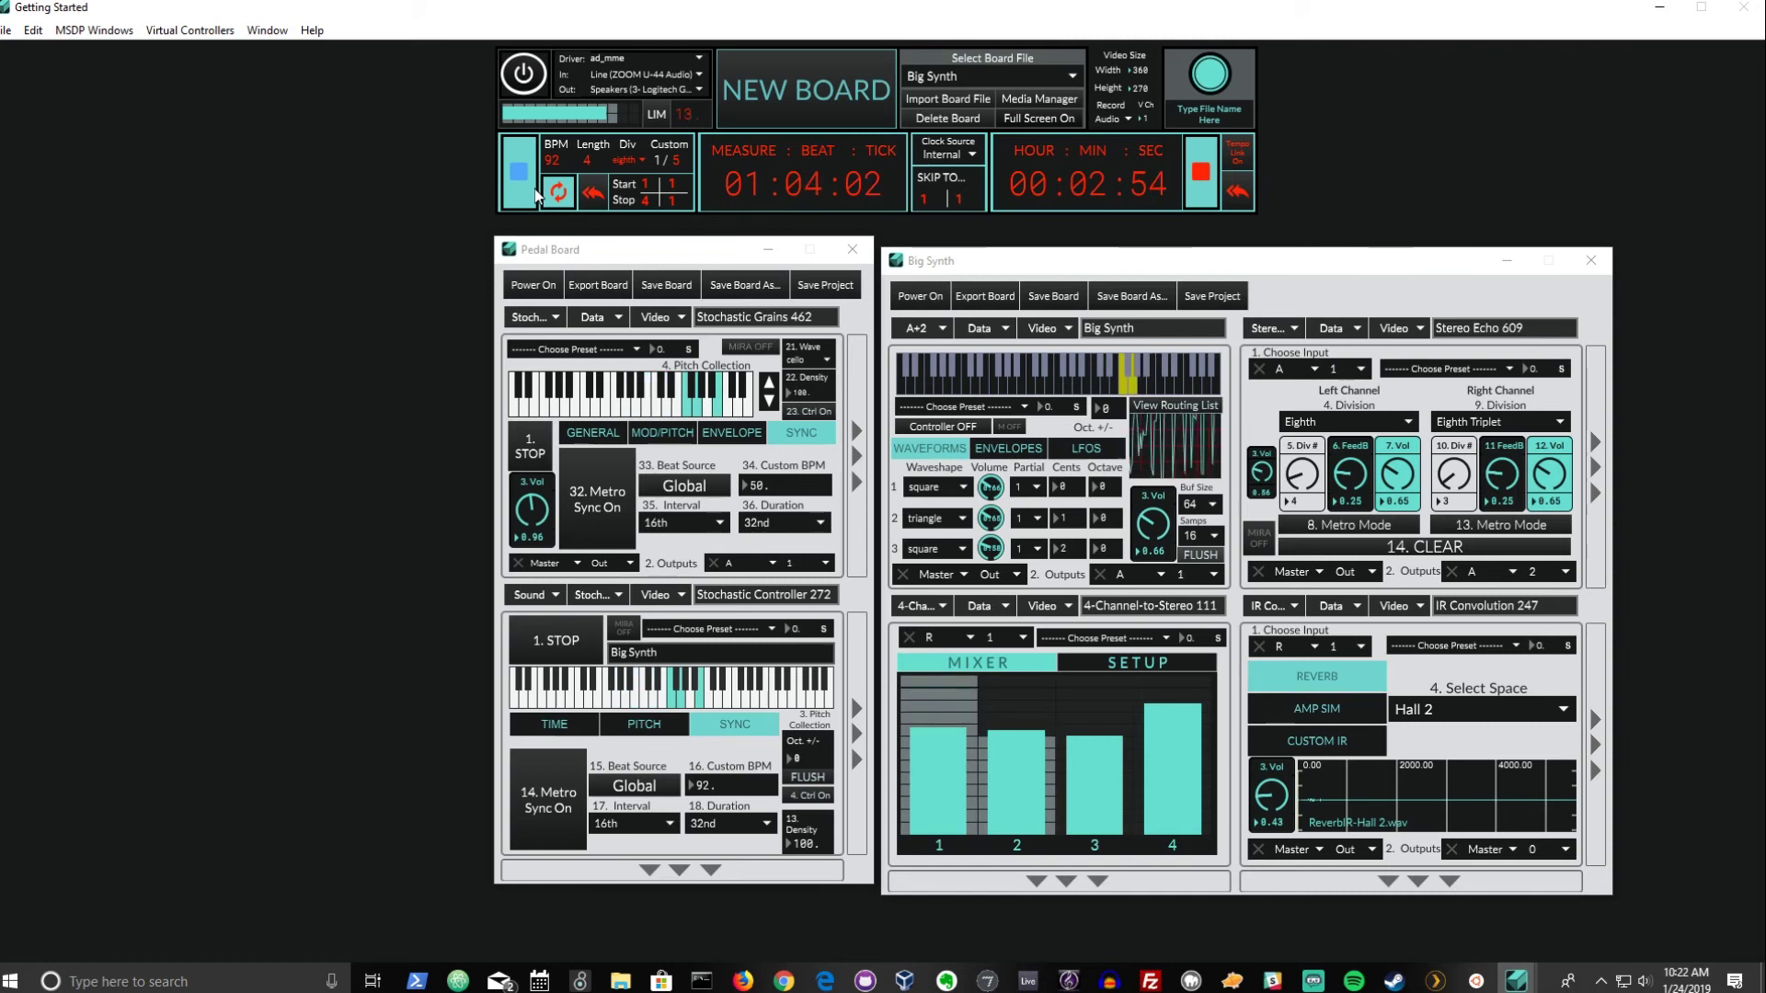
pyautogui.click(527, 153)
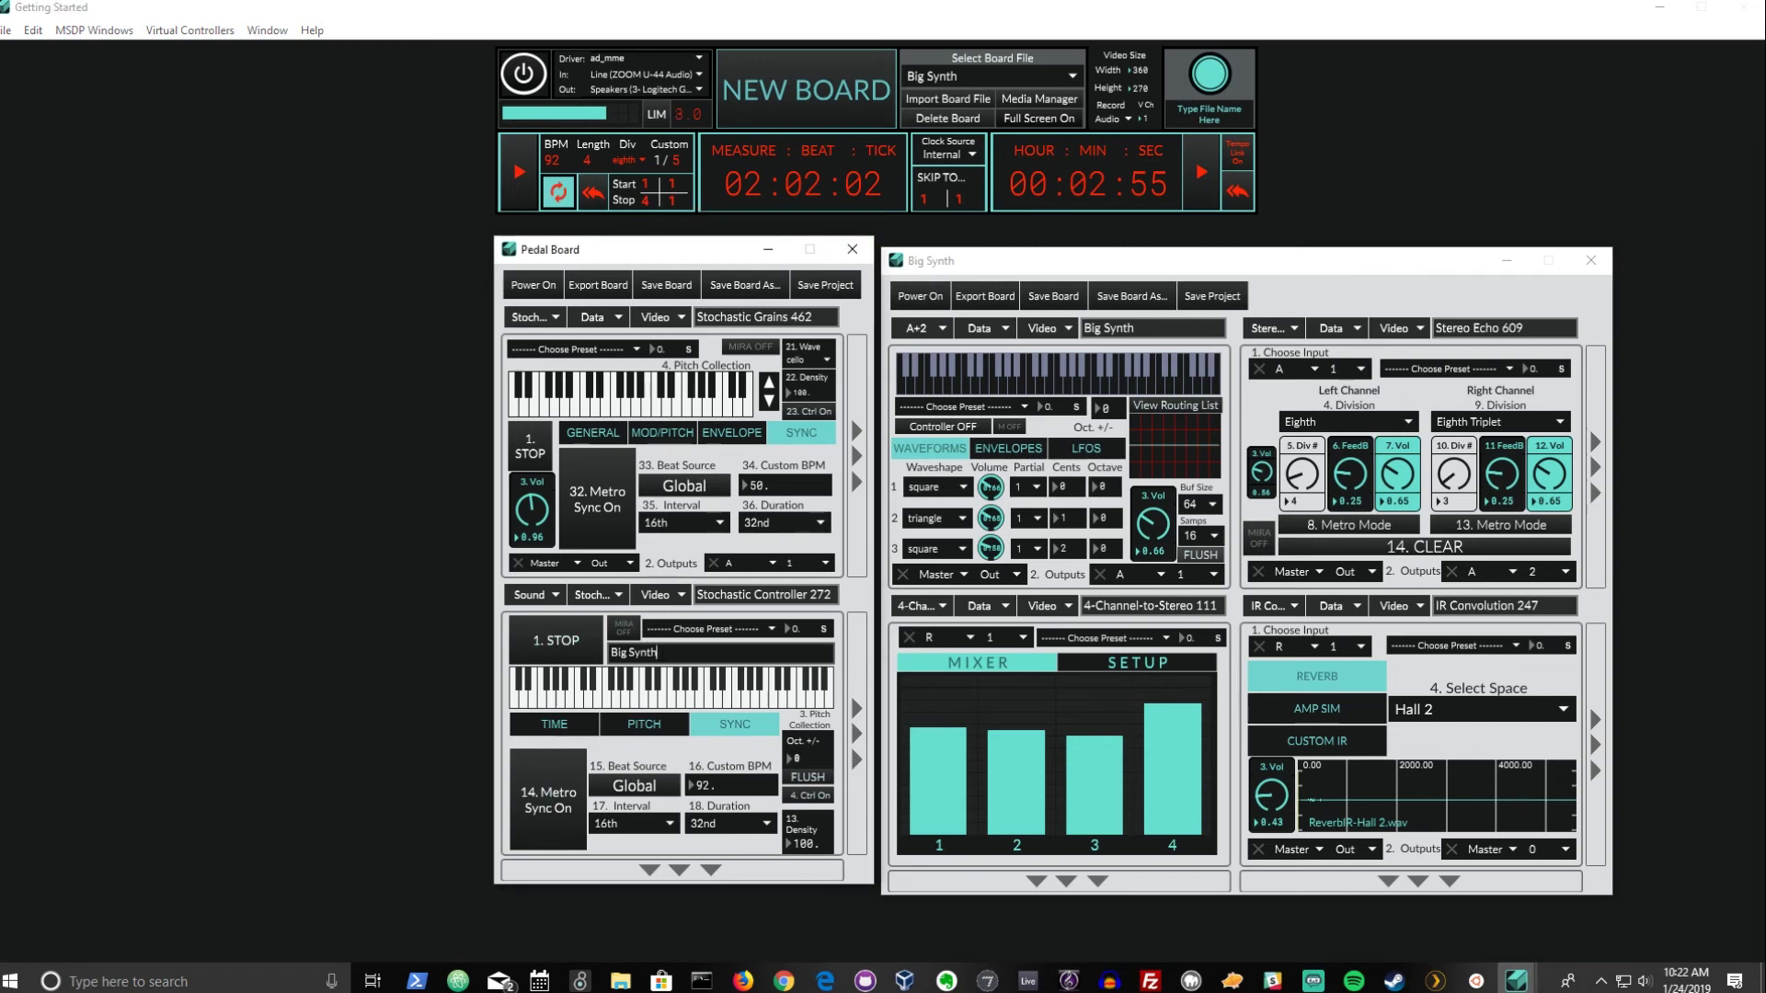
# Highlight the Big Synth automation ID on the synth module and the matching target name in the Stochastic Controller to compare them.
pyautogui.click(1109, 328)
pyautogui.moveTo(1108, 328); pyautogui.dragTo(1085, 329)
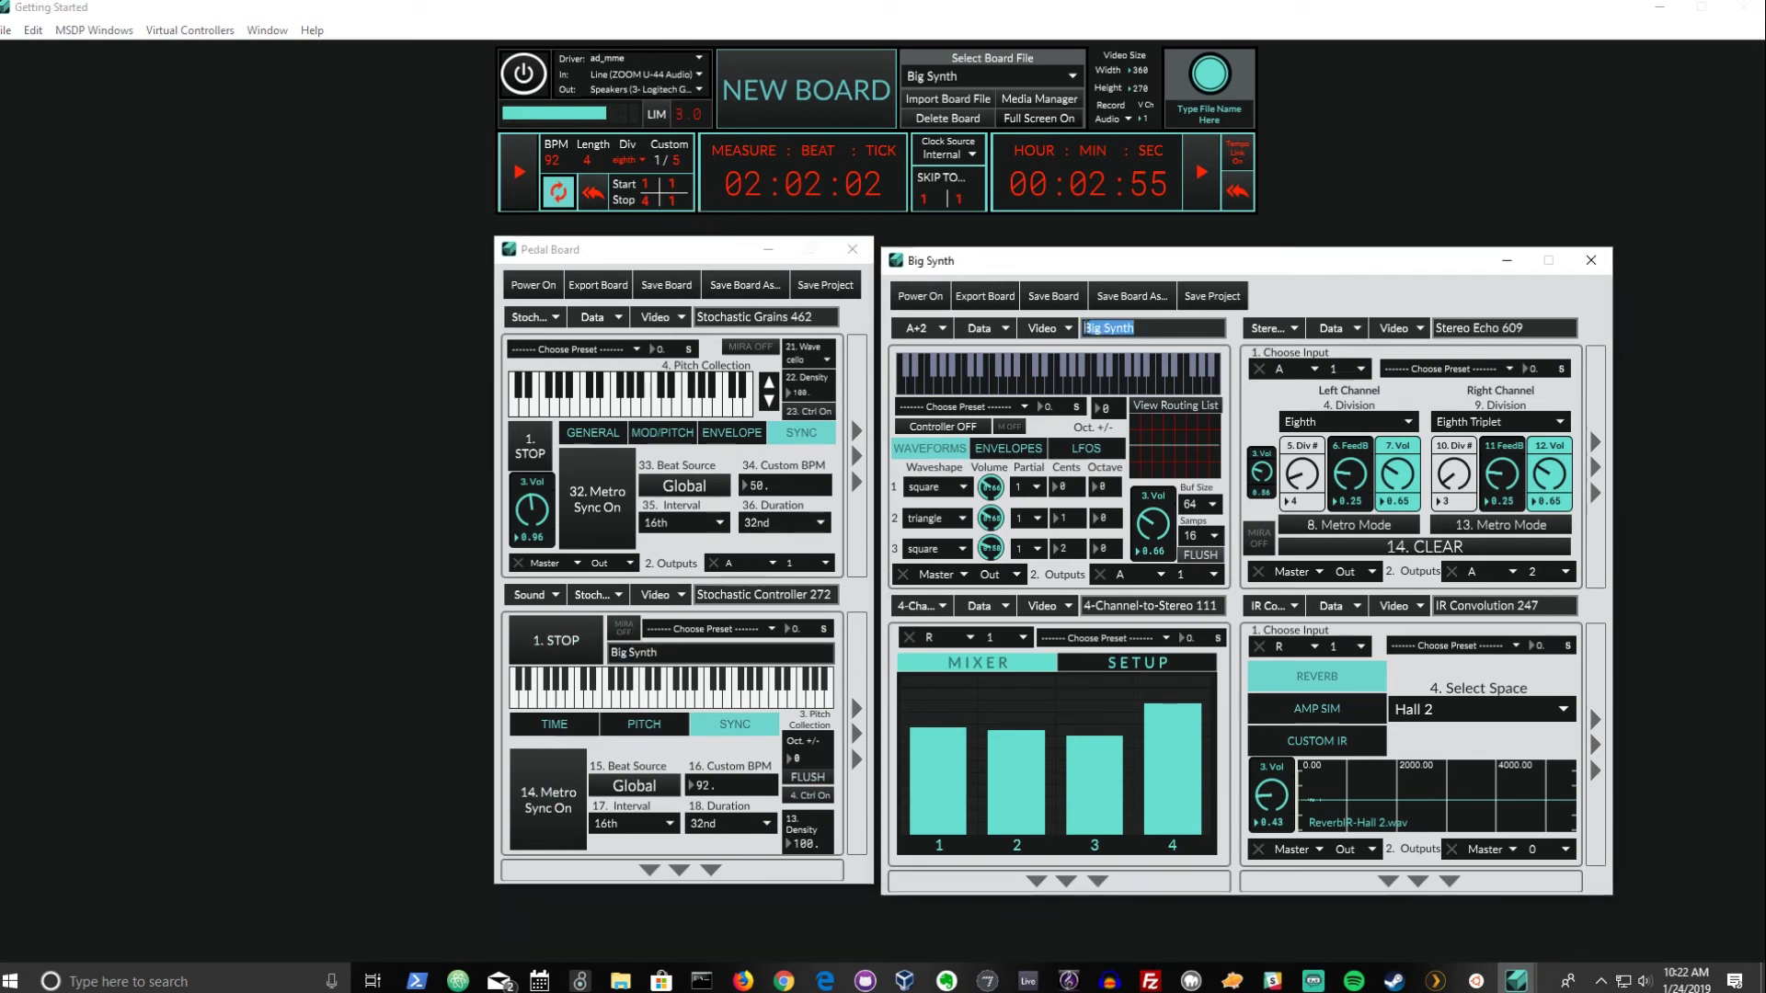
pyautogui.click(685, 644)
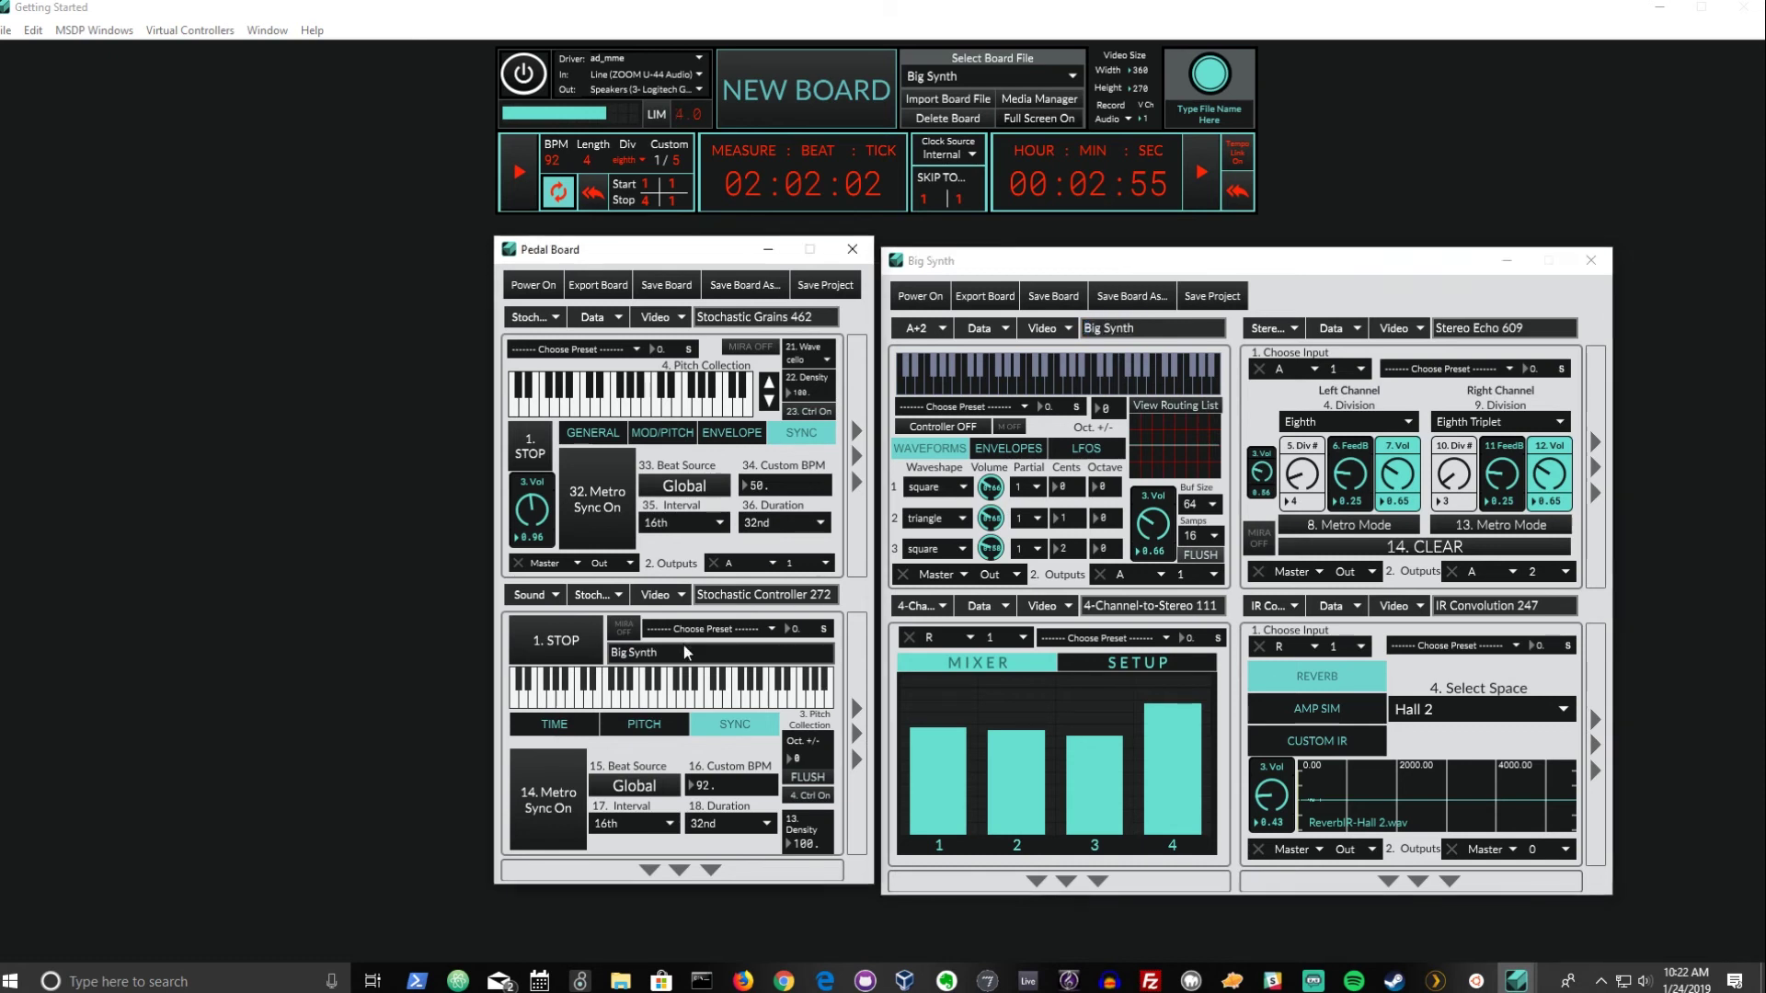
pyautogui.click(1113, 328)
pyautogui.moveTo(1117, 328); pyautogui.dragTo(1081, 328)
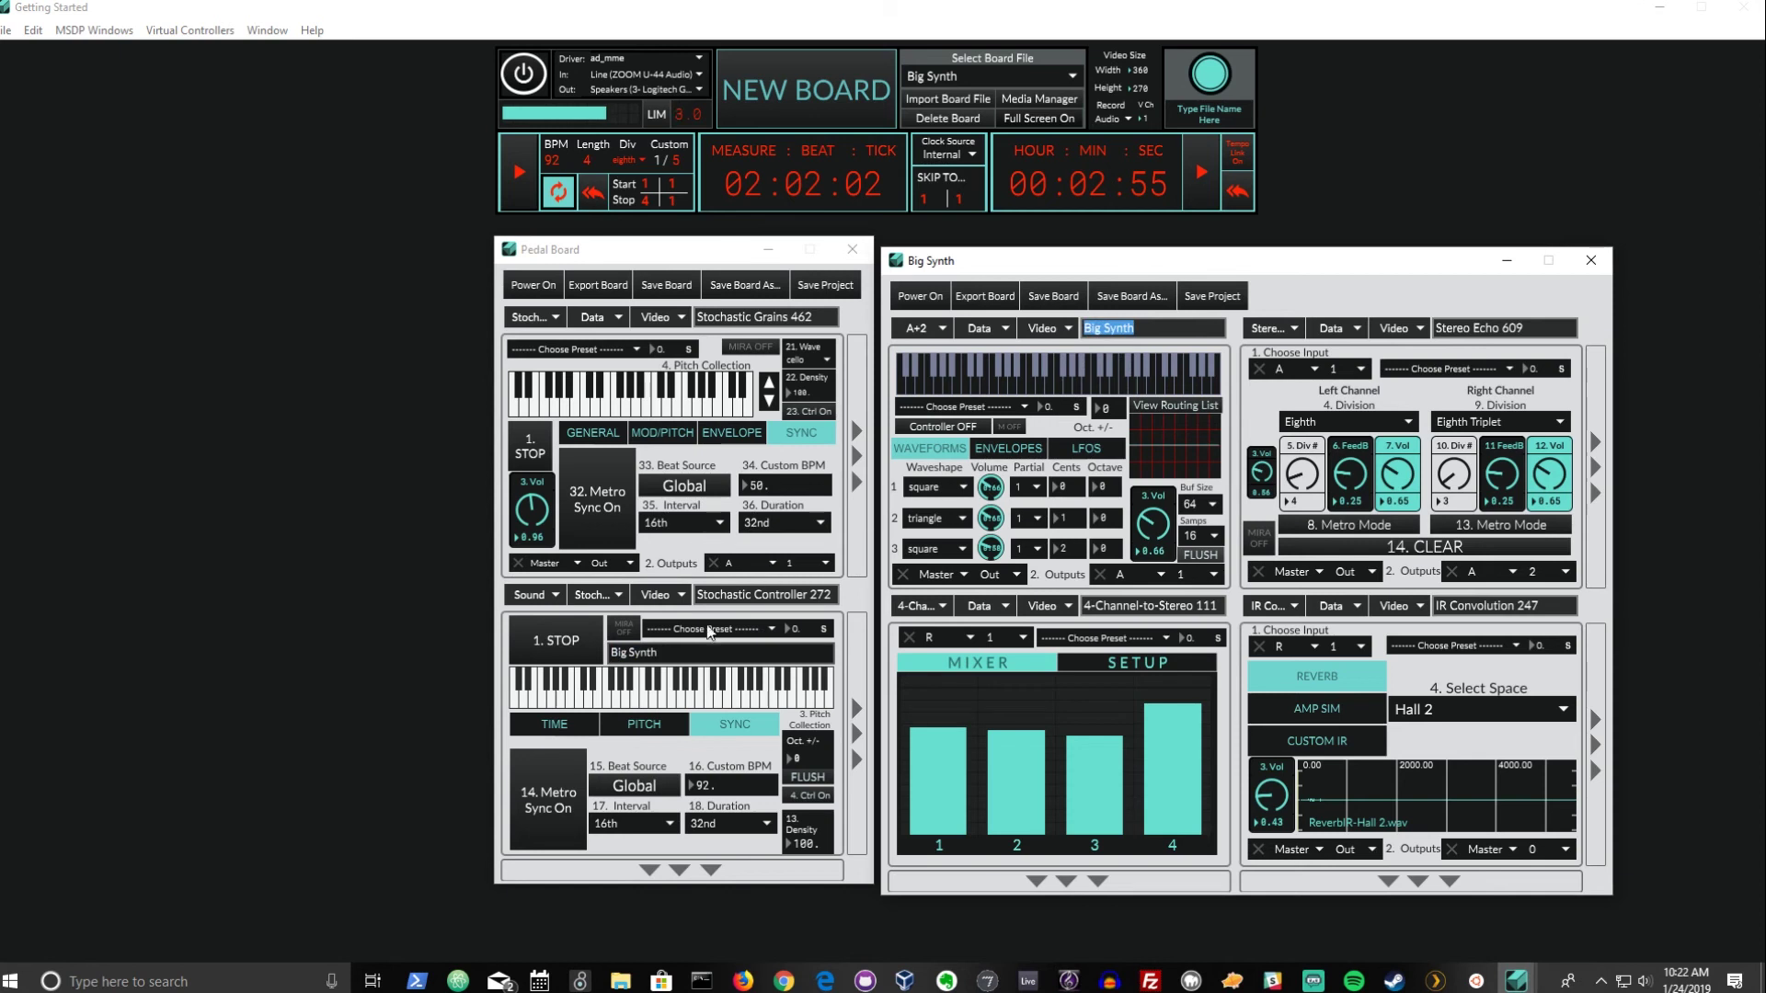
pyautogui.moveTo(688, 647); pyautogui.dragTo(586, 644)
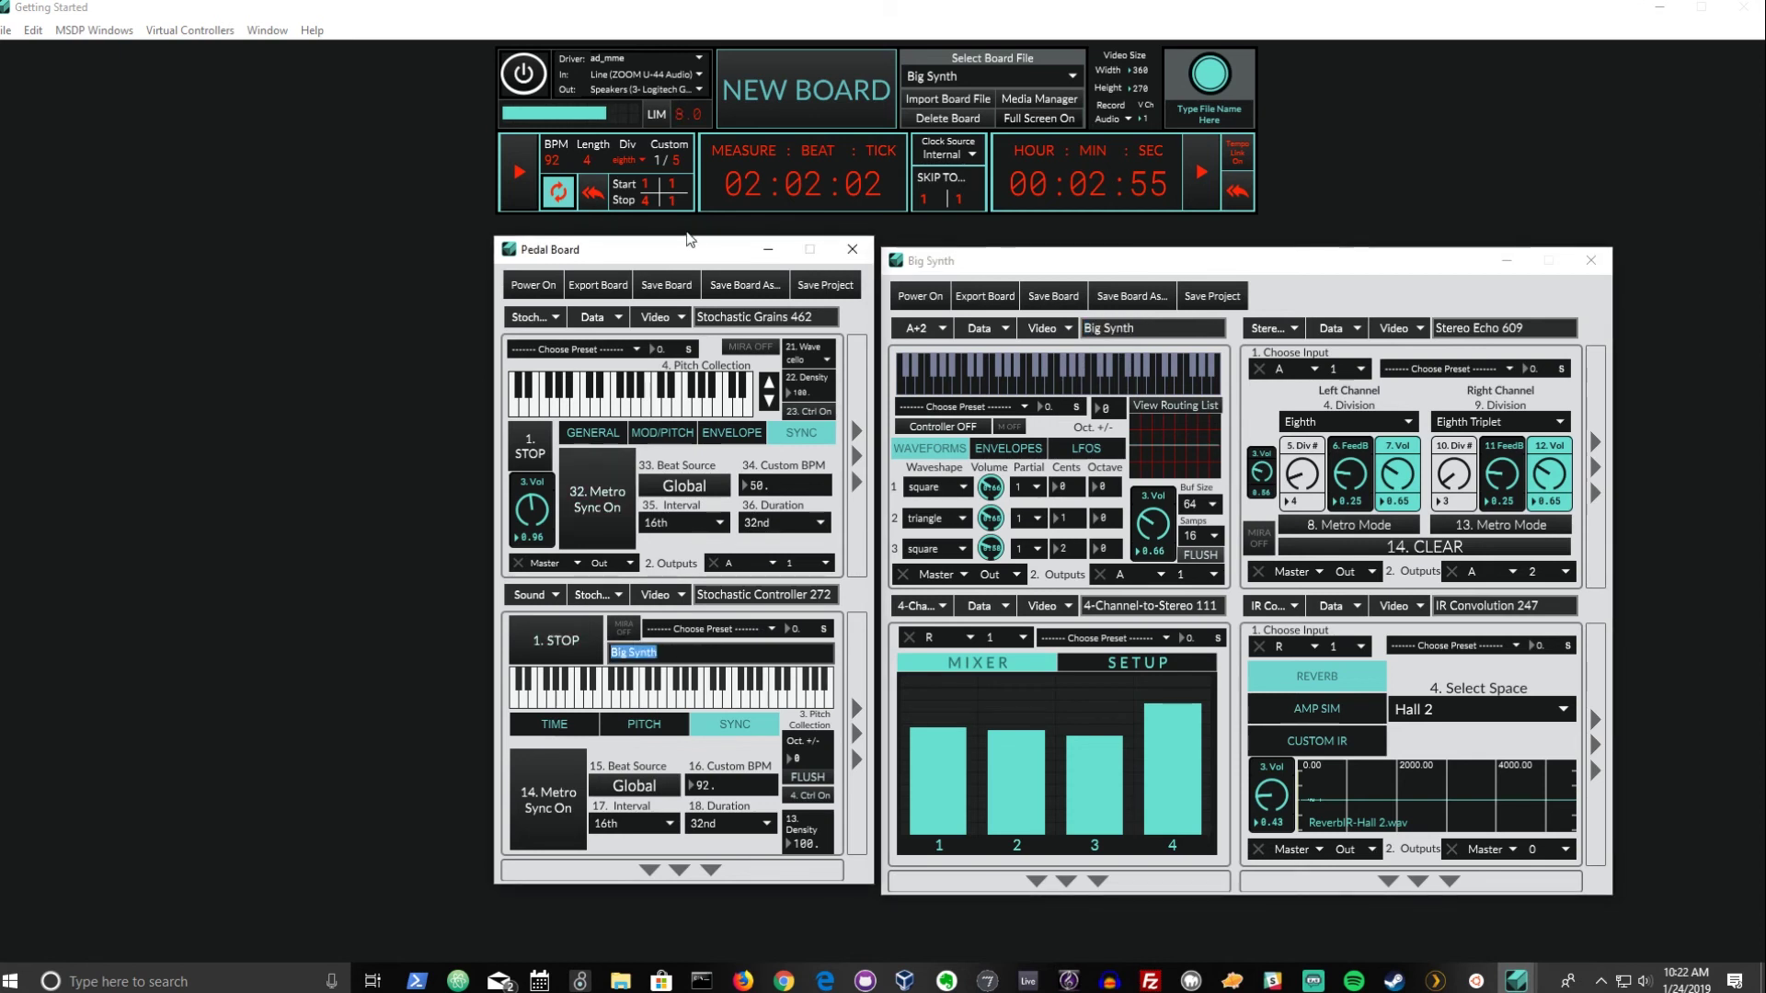
# Create a new pedal board and open the list of video modules for its empty slot.
pyautogui.click(786, 109)
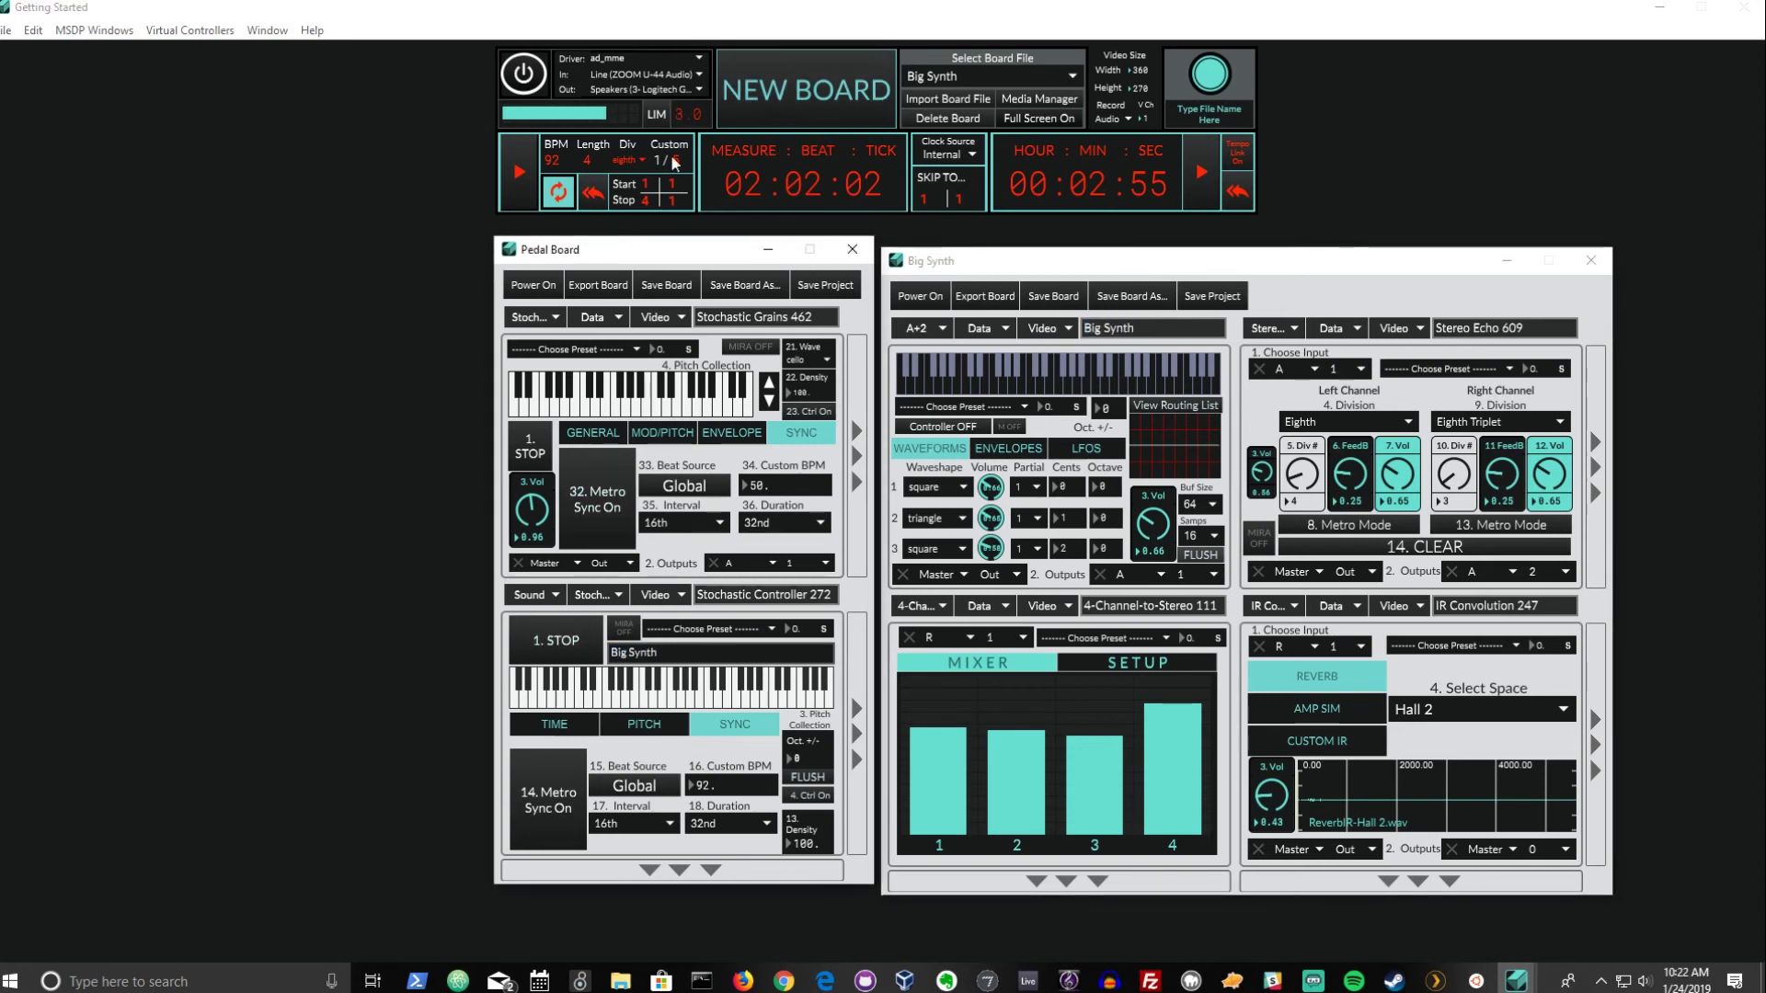
pyautogui.click(191, 99)
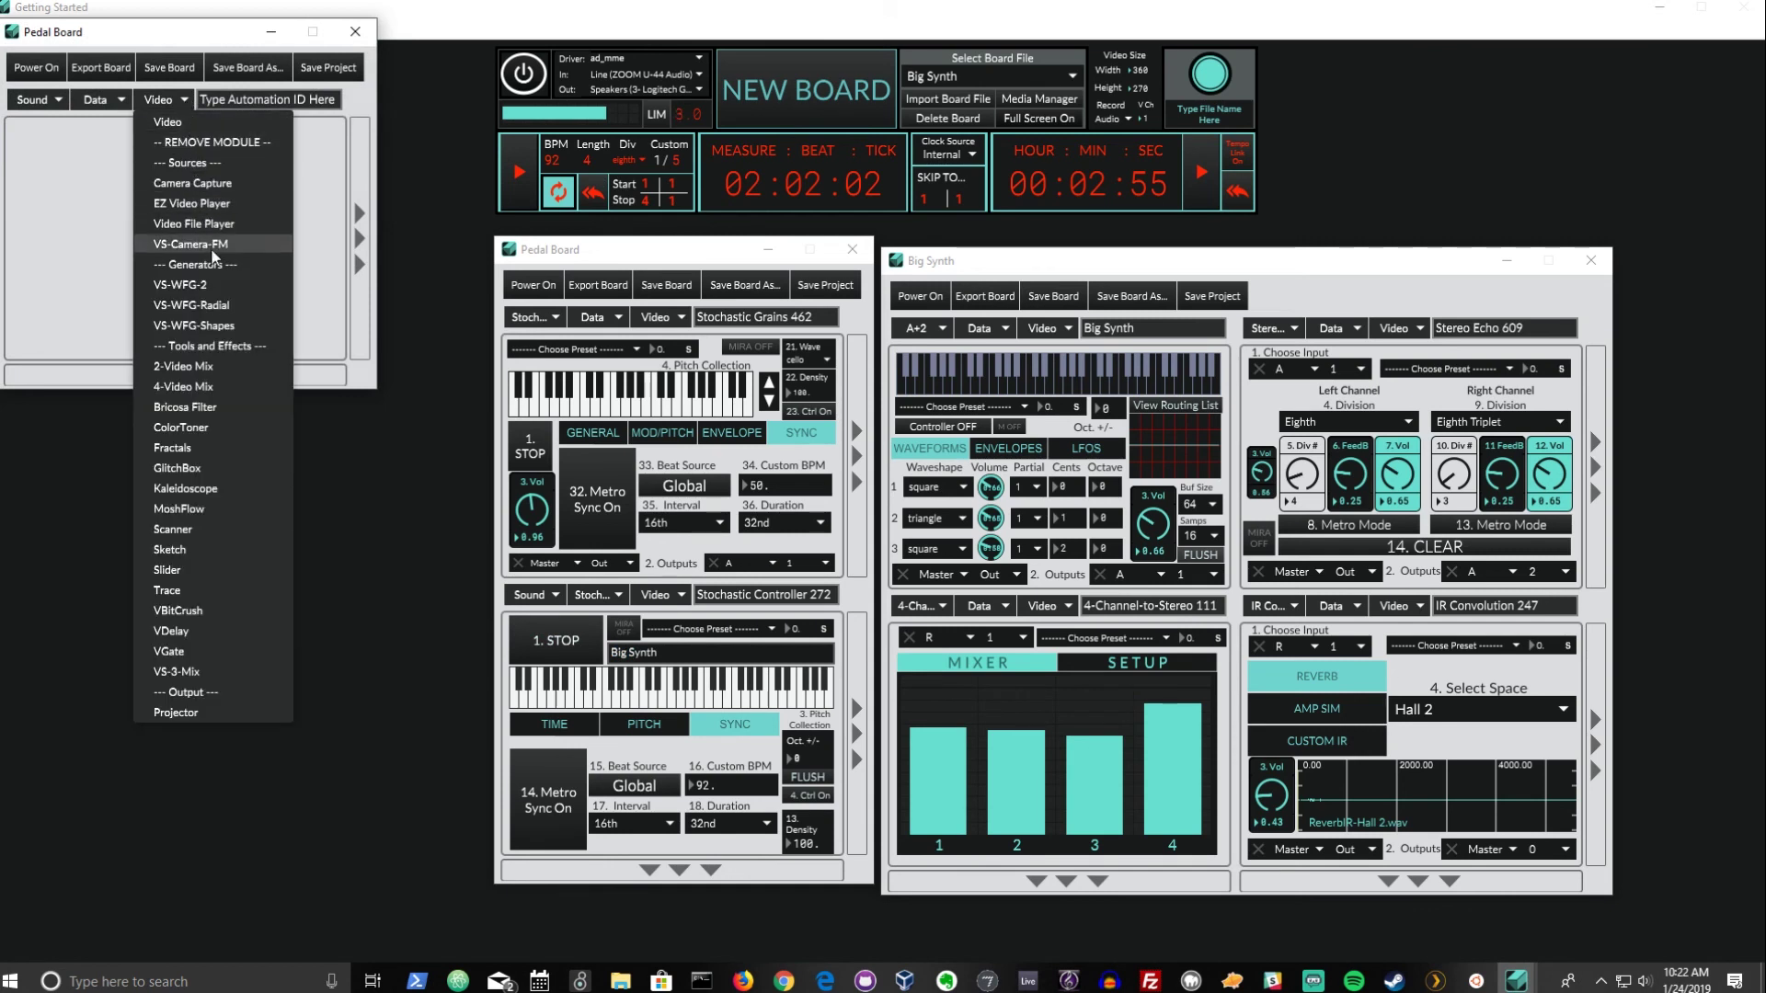